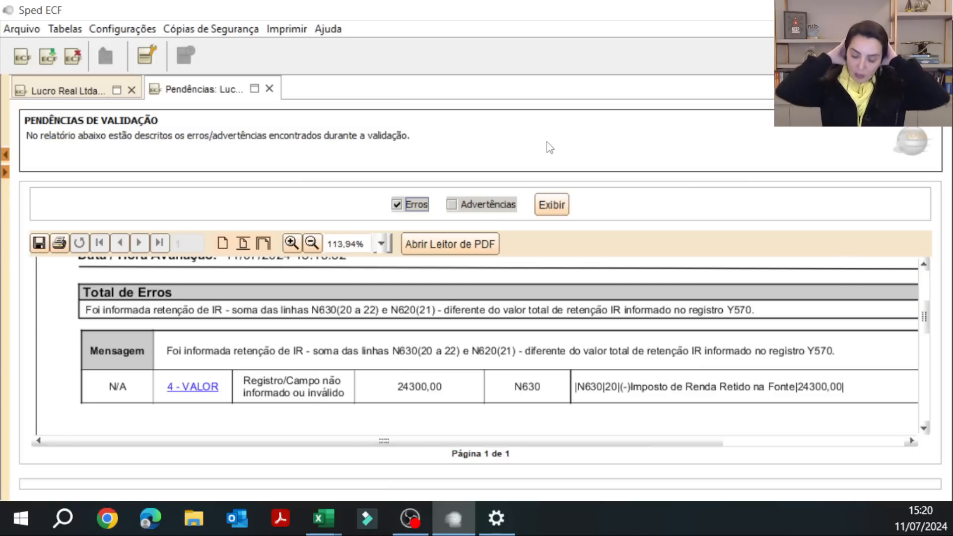
Step: Review January in register N620 of the bookkeeping, examining line 21 (withheld income tax) and line 26 (tax due in the month)
{"action": "left_click", "coordinate": [74, 92]}
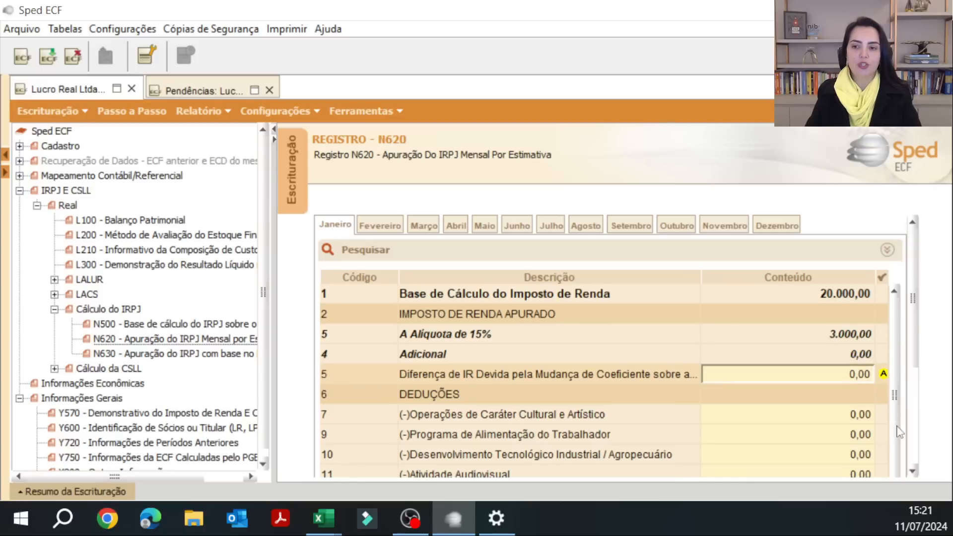
{"action": "scroll", "coordinate": [901, 434], "scroll_direction": "down", "scroll_amount": 5}
{"action": "scroll", "coordinate": [901, 437], "scroll_direction": "down", "scroll_amount": 1}
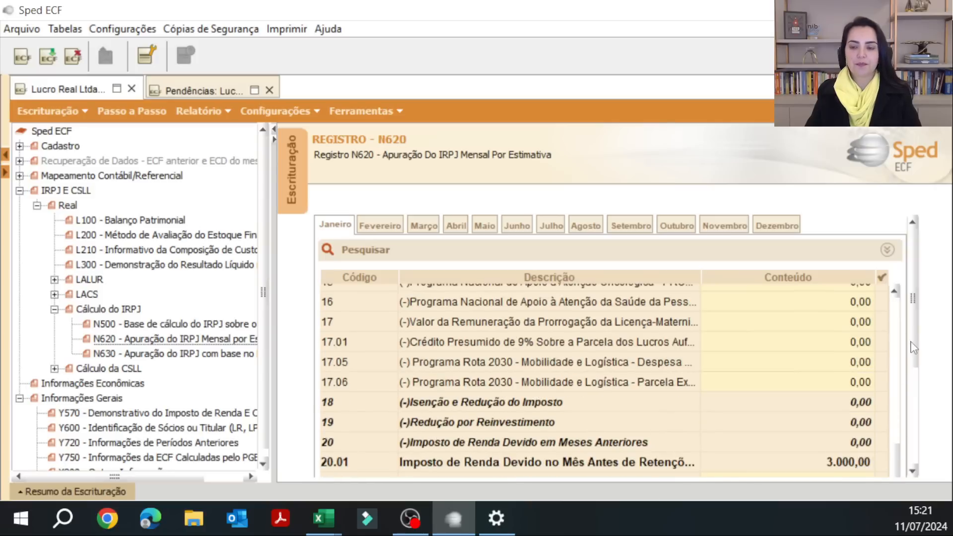
{"action": "left_click", "coordinate": [913, 472]}
{"action": "scroll", "coordinate": [913, 473], "scroll_direction": "down", "scroll_amount": 3}
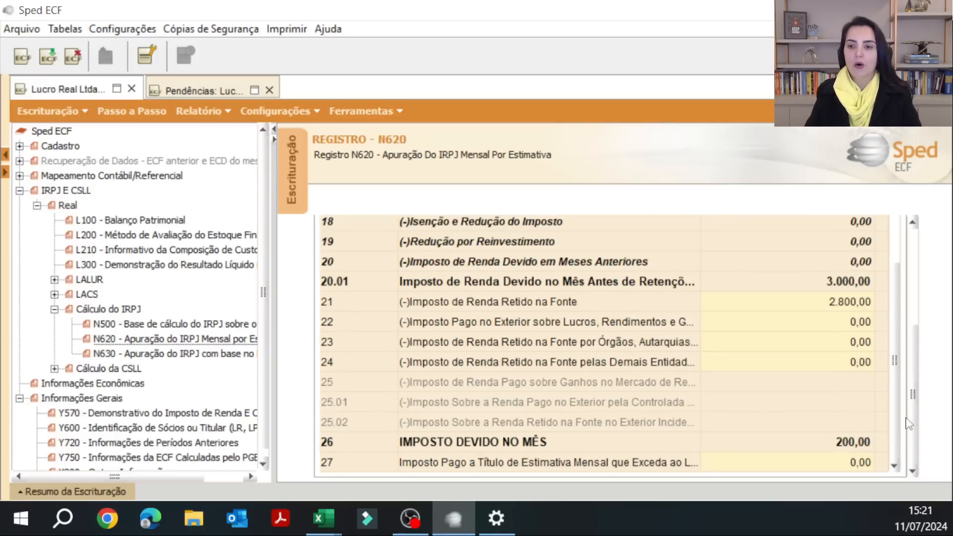
{"action": "left_click", "coordinate": [852, 310]}
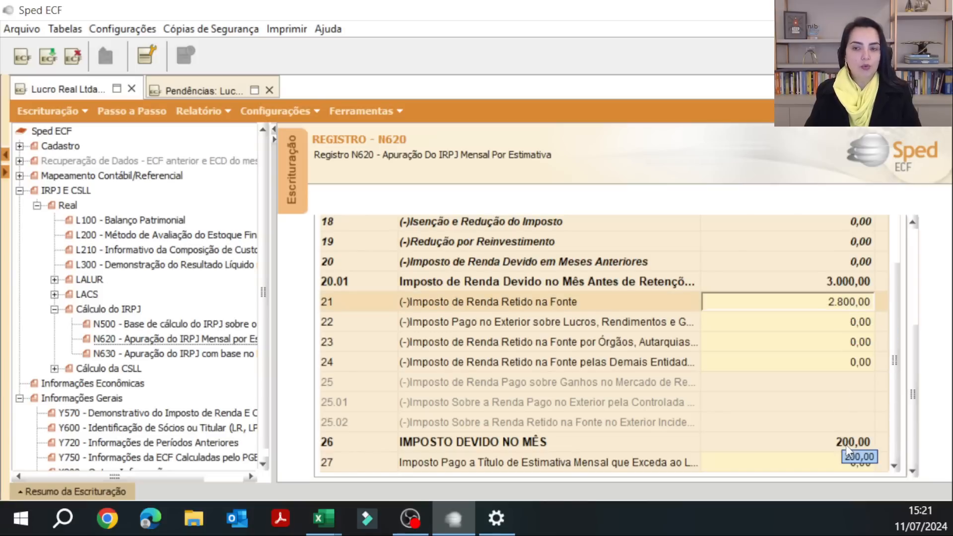
{"action": "left_click", "coordinate": [847, 461]}
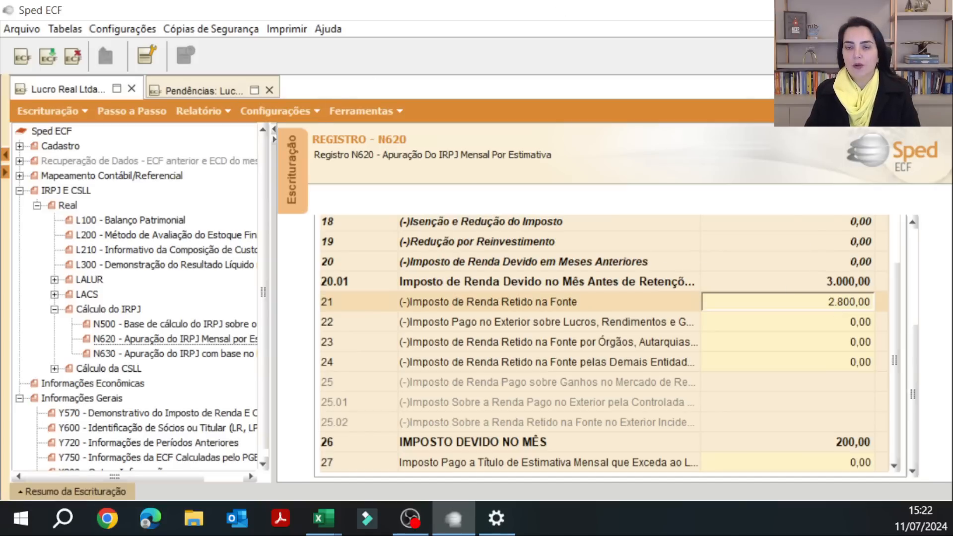
Step: Resize the Sped ECF window to sit beside the Excel sheet and collapse its register tree
{"action": "left_click", "coordinate": [901, 10]}
{"action": "left_click_drag", "start_coordinate": [735, 72], "coordinate": [680, 32]}
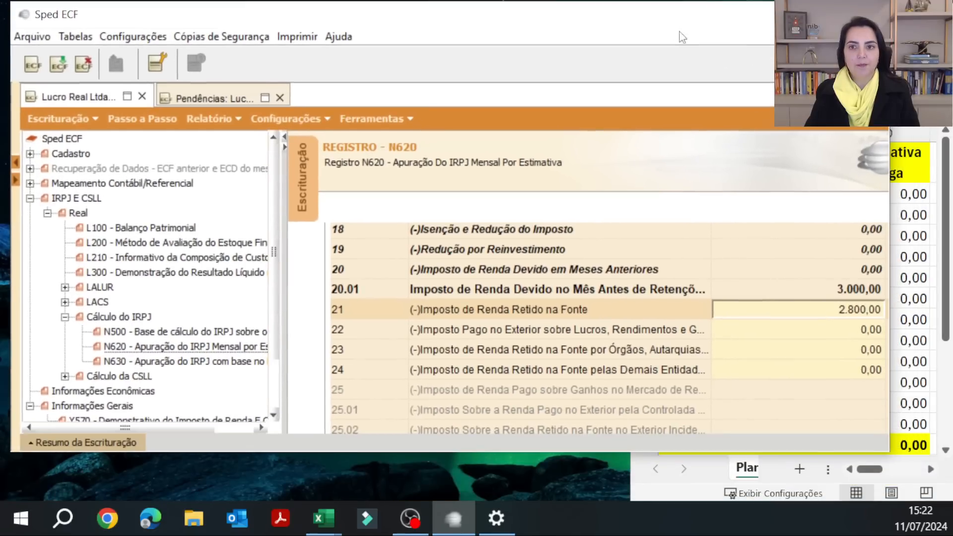
{"action": "left_click_drag", "start_coordinate": [525, 452], "coordinate": [512, 498]}
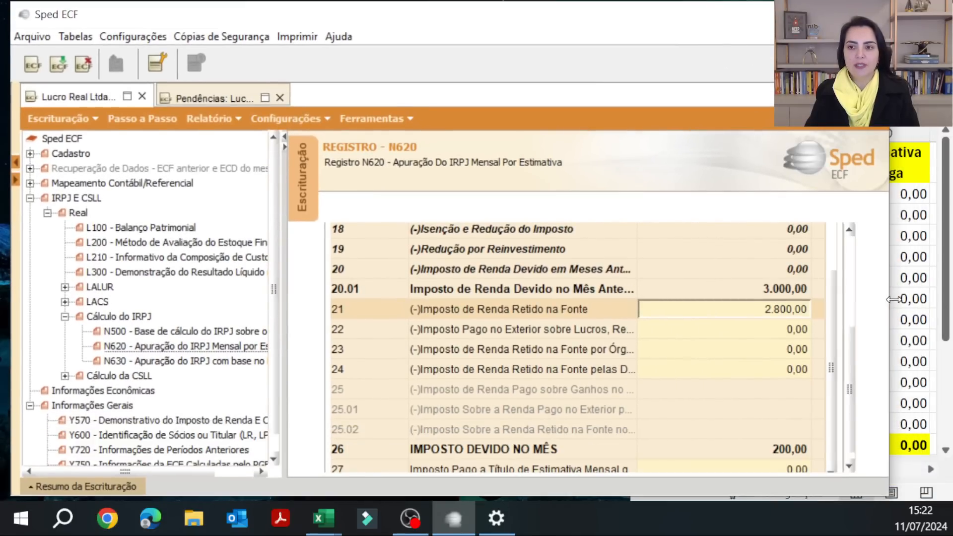
{"action": "left_click_drag", "start_coordinate": [894, 300], "coordinate": [629, 278]}
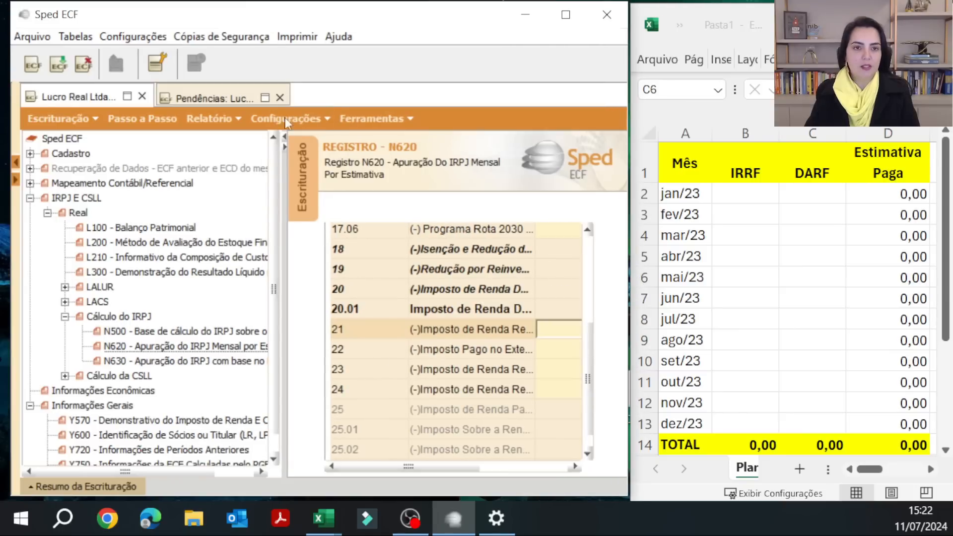
{"action": "left_click", "coordinate": [286, 141]}
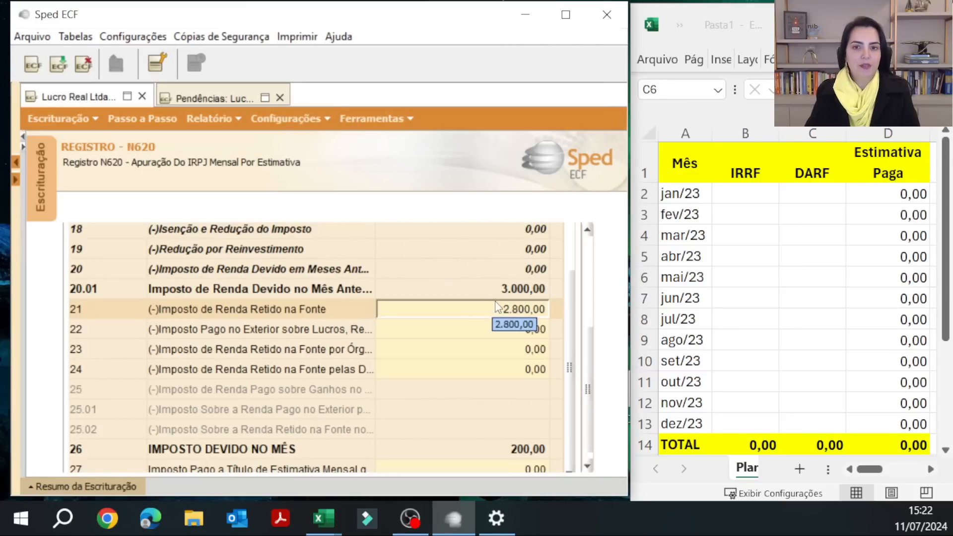
Step: In the Excel sheet, enter 2800 as IRRF and 200 as DARF for jan/23
{"action": "left_click", "coordinate": [744, 198]}
{"action": "type", "text": "2800"}
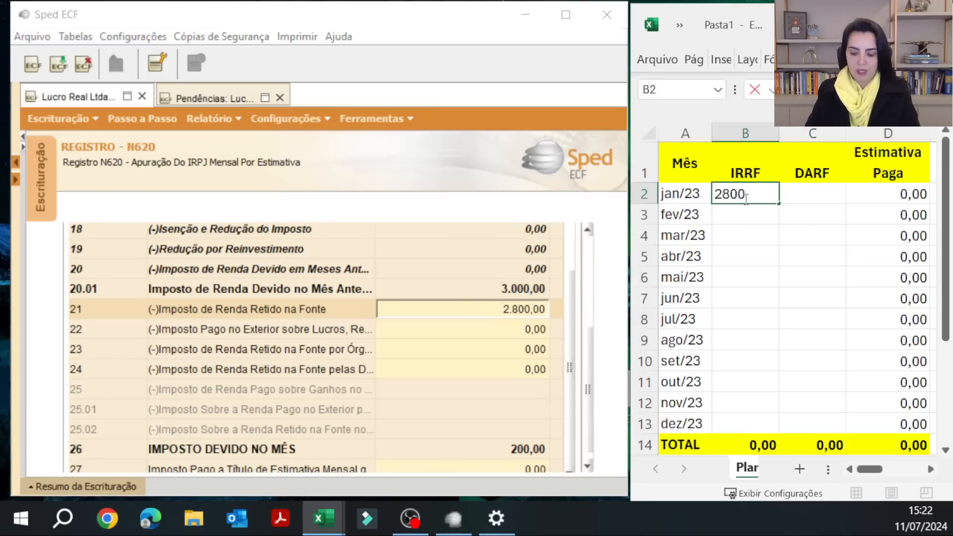
{"action": "key", "text": "Tab"}
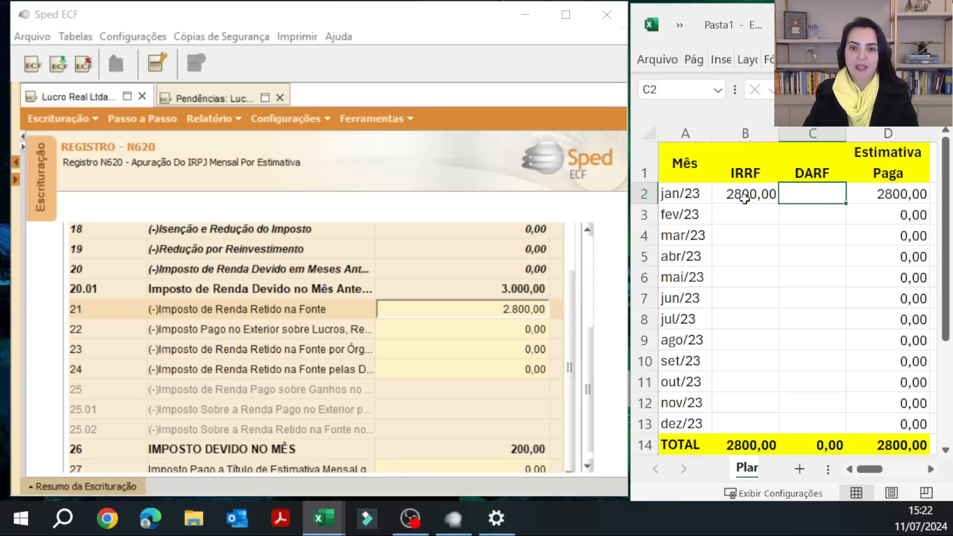
{"action": "type", "text": "200"}
{"action": "key", "text": "Tab"}
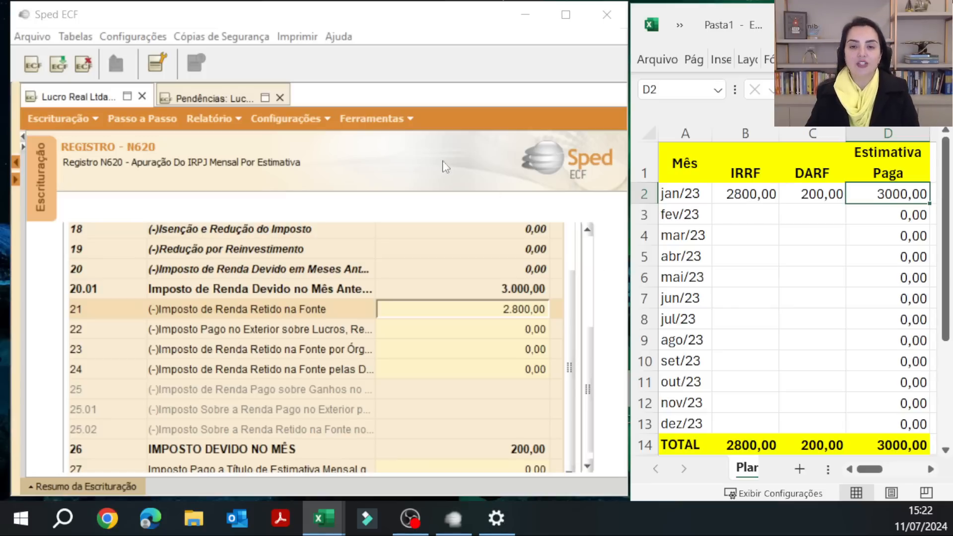
Step: Open February in register N620 of Sped ECF and review the Adicional line and the withheld and due tax lines
{"action": "left_click", "coordinate": [588, 243]}
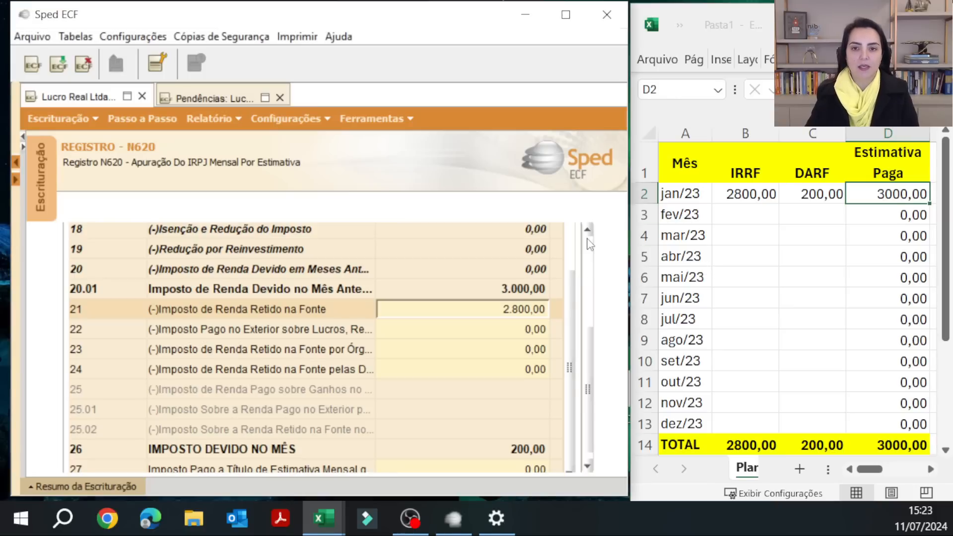
{"action": "scroll", "coordinate": [590, 243], "scroll_direction": "up", "scroll_amount": 3}
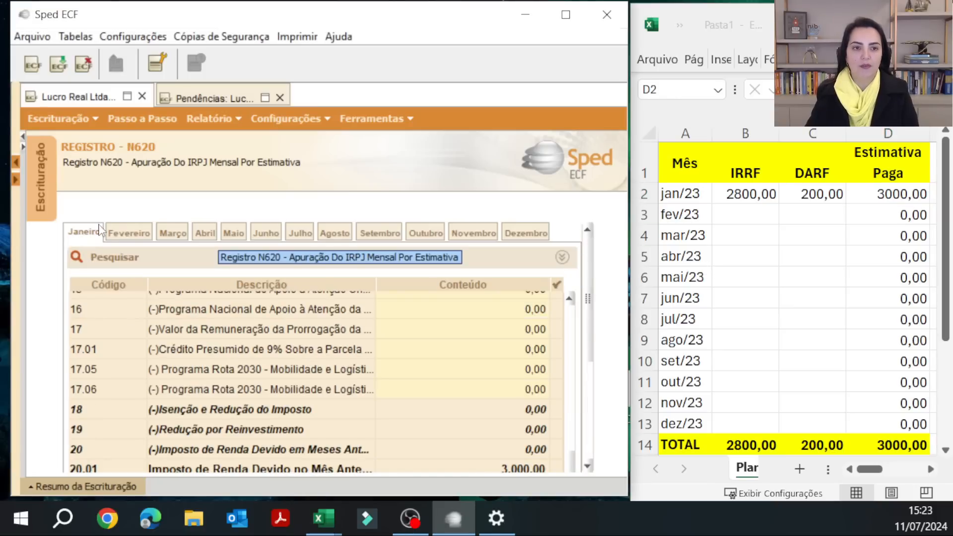
{"action": "left_click", "coordinate": [125, 231]}
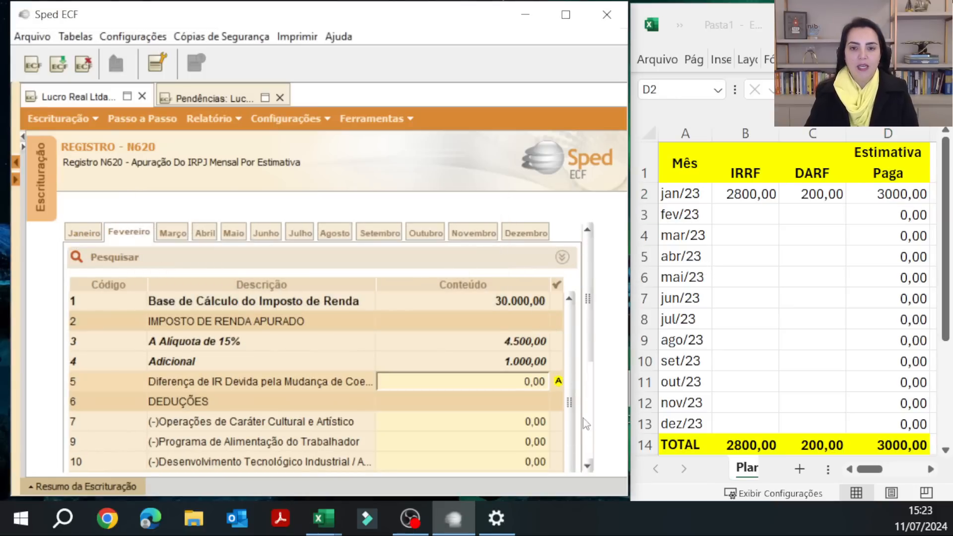
{"action": "left_click", "coordinate": [538, 366]}
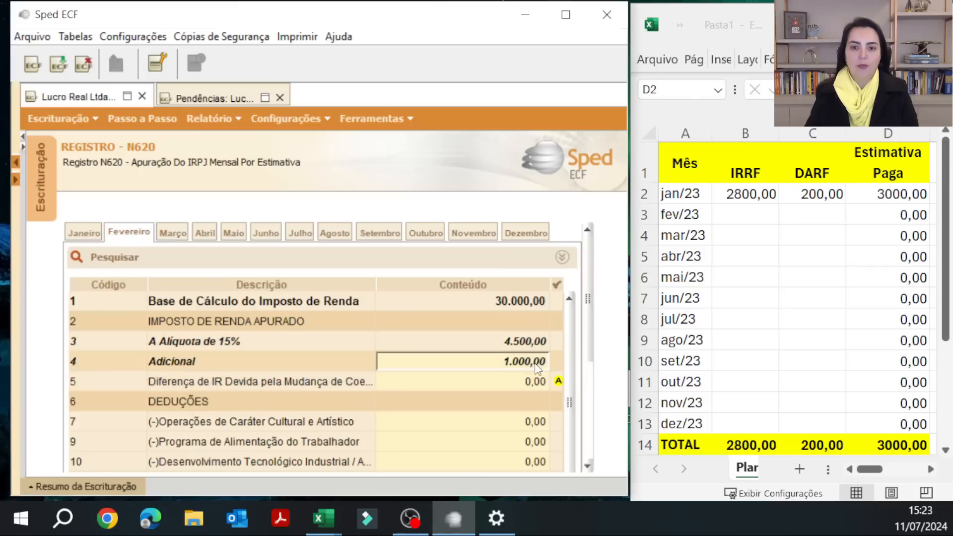
{"action": "scroll", "coordinate": [589, 449], "scroll_direction": "down", "scroll_amount": 5}
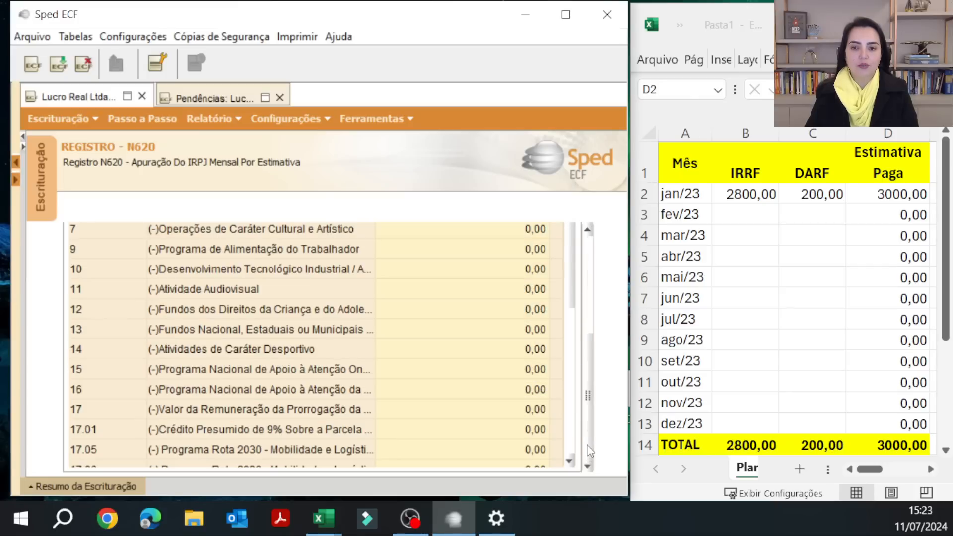
{"action": "scroll", "coordinate": [569, 445], "scroll_direction": "down", "scroll_amount": 4}
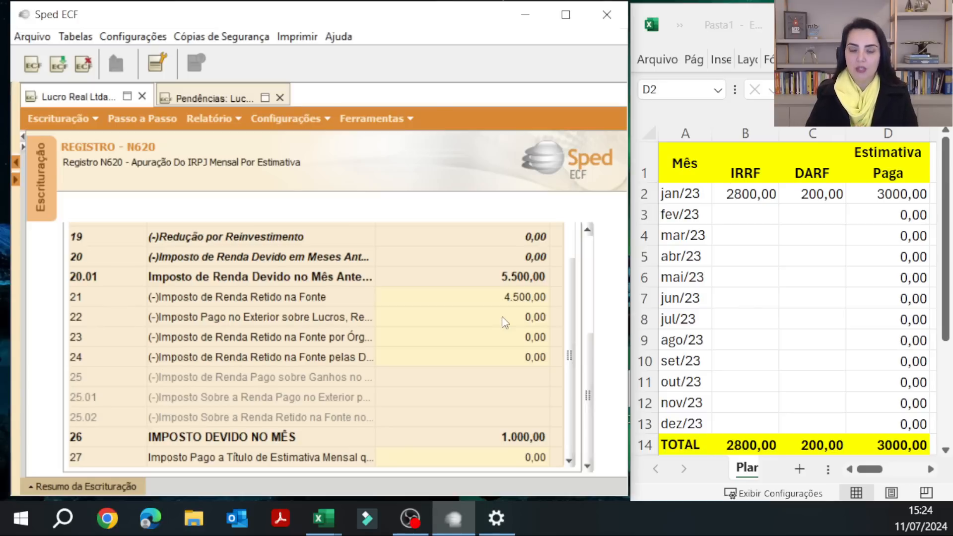
Step: Examine February's lines 20, 20.01 and 21: tax due in previous months, tax due before withholdings, and withheld income tax
{"action": "left_click", "coordinate": [512, 284]}
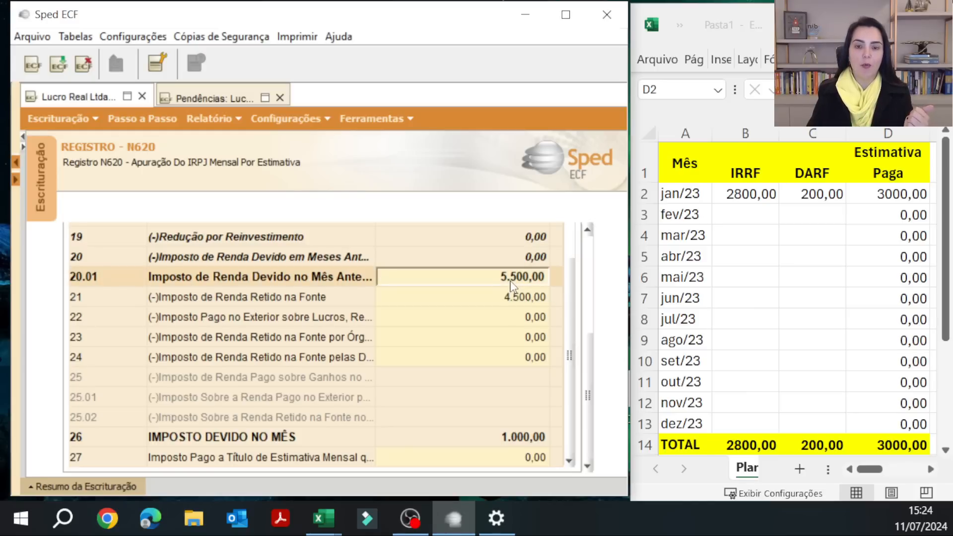
{"action": "key", "text": "Down"}
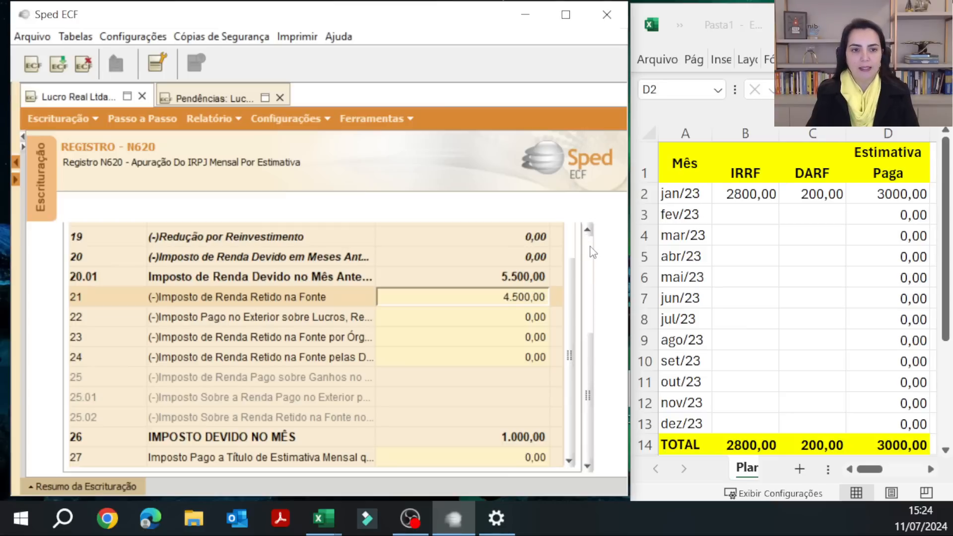
{"action": "scroll", "coordinate": [590, 240], "scroll_direction": "up", "scroll_amount": 3}
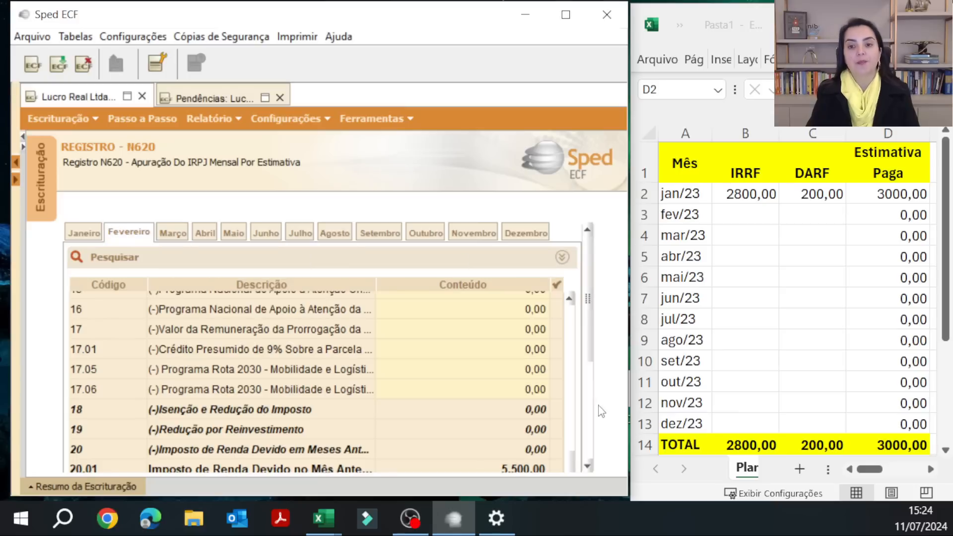
{"action": "scroll", "coordinate": [590, 403], "scroll_direction": "down", "scroll_amount": 3}
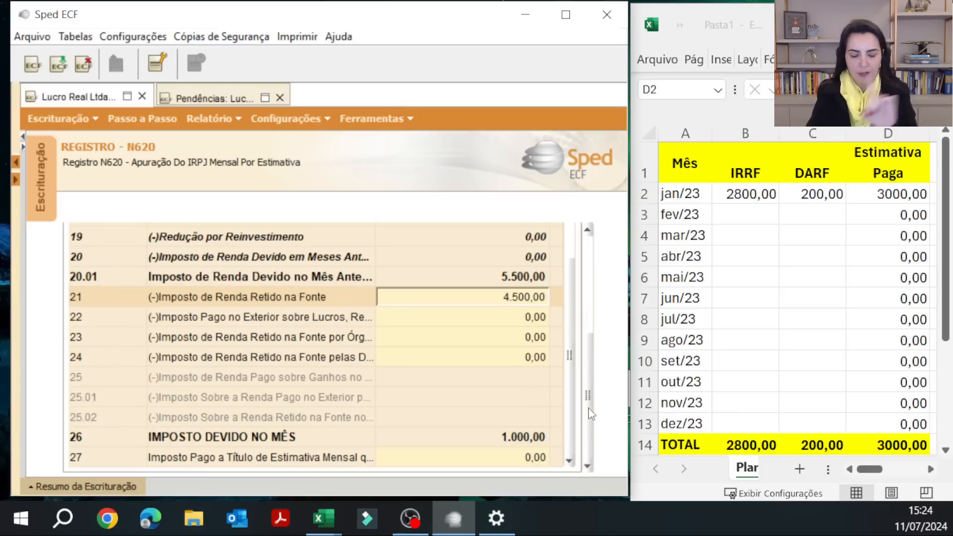
{"action": "left_click", "coordinate": [495, 260]}
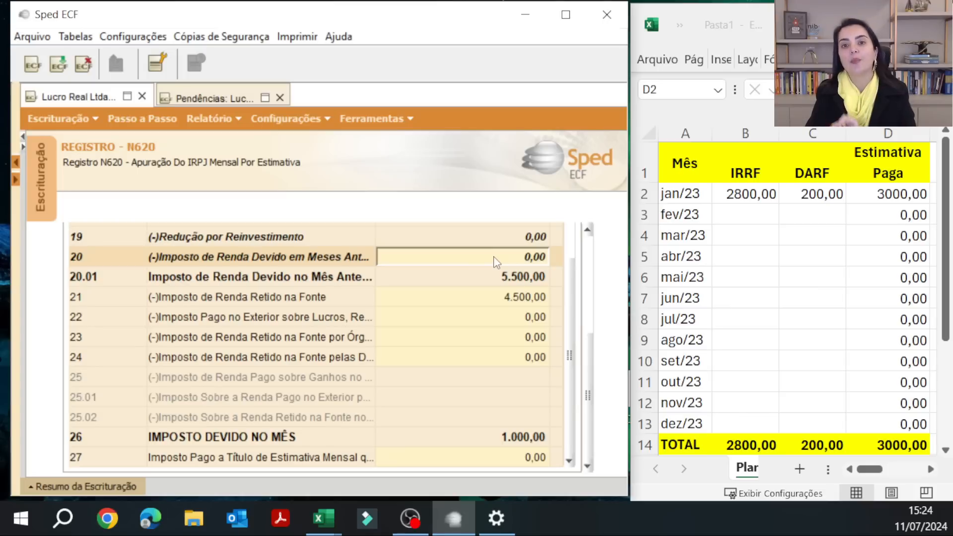
{"action": "key", "text": "Down"}
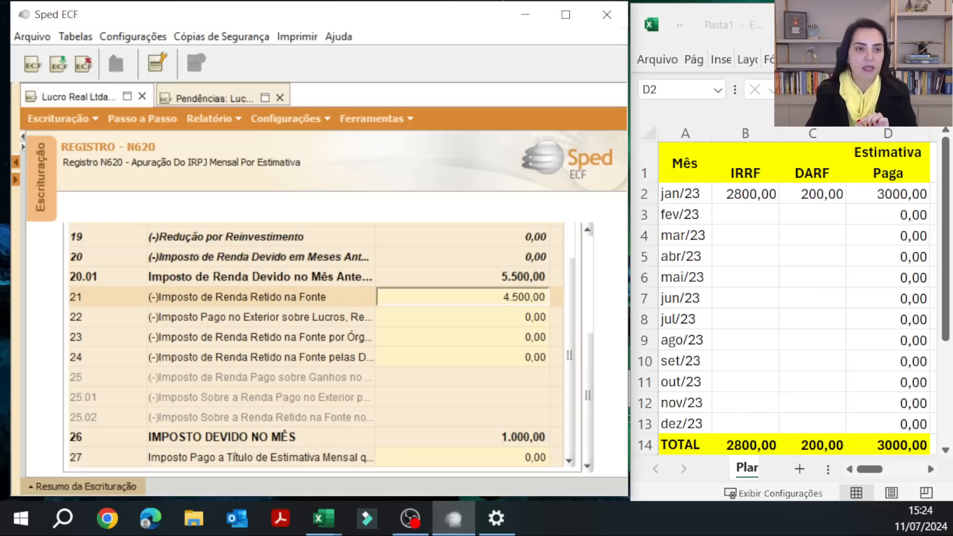
Step: Open register 0010 (Parâmetros de Tributação), maximize the window and examine the monthly estimate determination method for each month
{"action": "left_click", "coordinate": [24, 145]}
{"action": "double_click", "coordinate": [71, 154]}
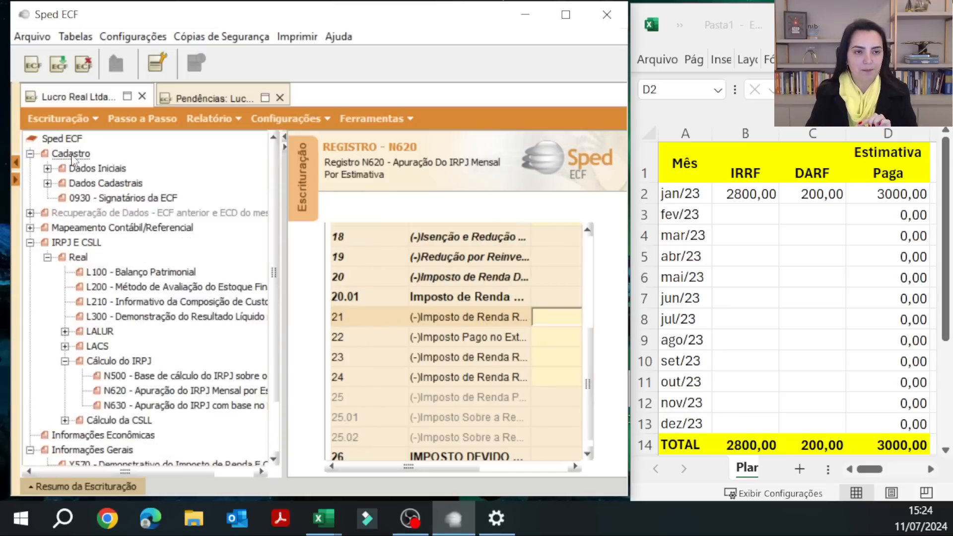
{"action": "double_click", "coordinate": [90, 170]}
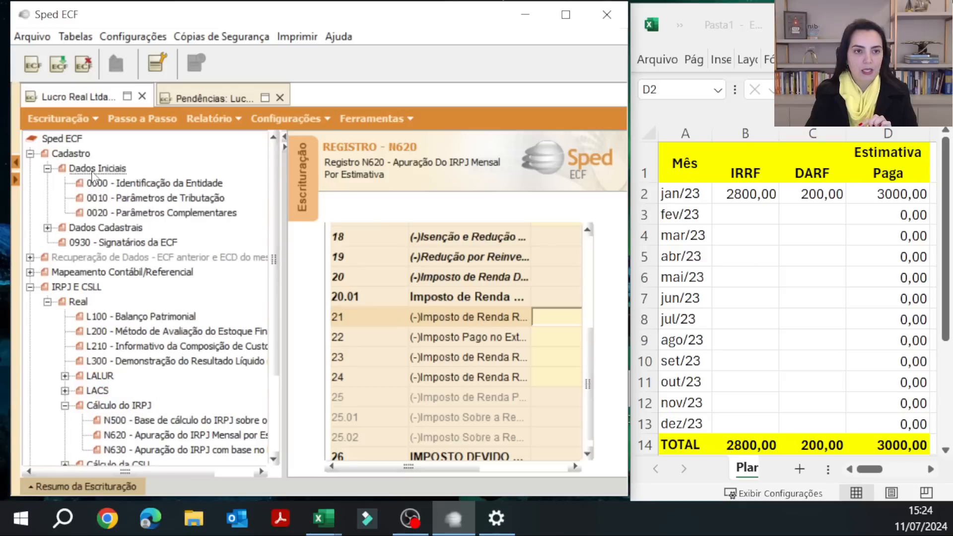
{"action": "left_click", "coordinate": [133, 200]}
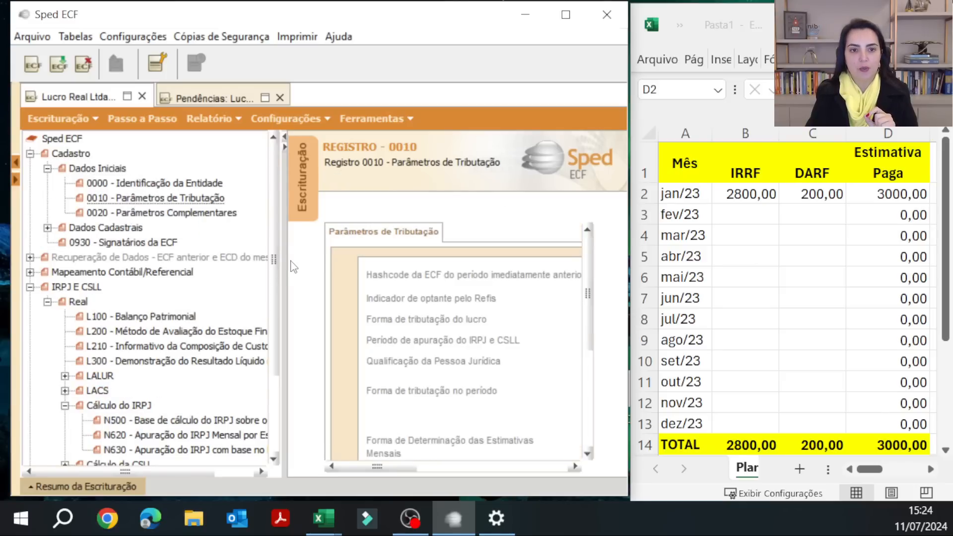
{"action": "left_click_drag", "start_coordinate": [284, 258], "coordinate": [105, 259]}
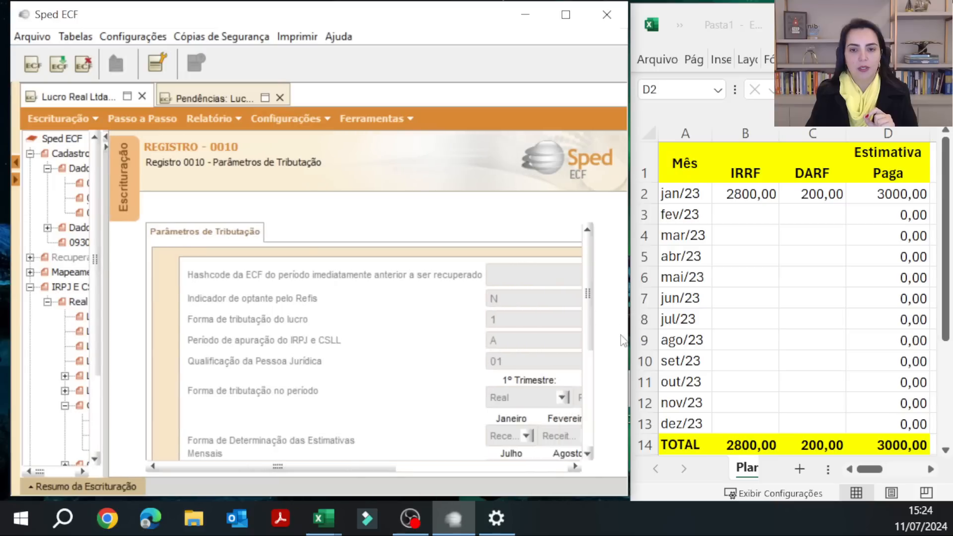
{"action": "scroll", "coordinate": [592, 364], "scroll_direction": "down", "scroll_amount": 3}
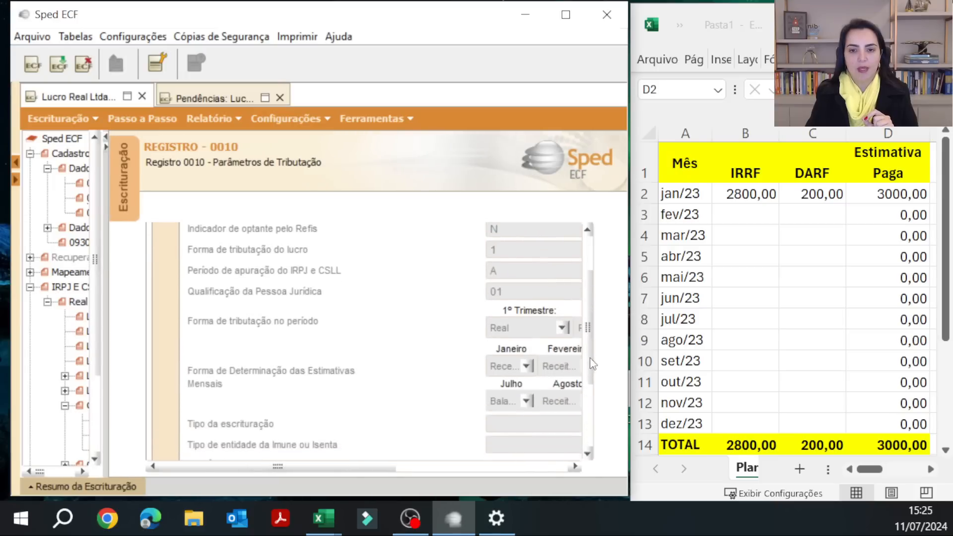
{"action": "left_click", "coordinate": [565, 15]}
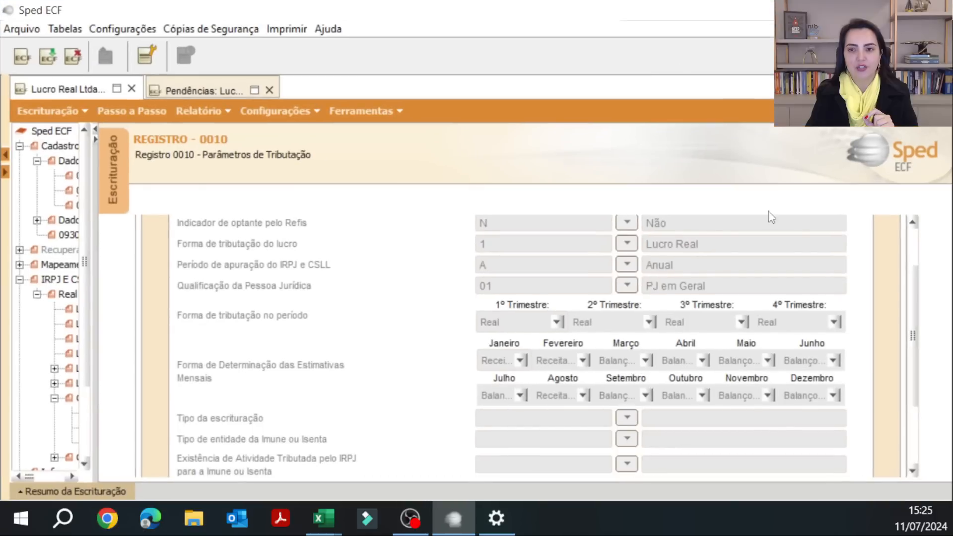
{"action": "mouse_move", "coordinate": [913, 301]}
{"action": "left_mouse_down"}
{"action": "mouse_move", "coordinate": [918, 352]}
{"action": "mouse_move", "coordinate": [914, 316]}
{"action": "left_mouse_up"}
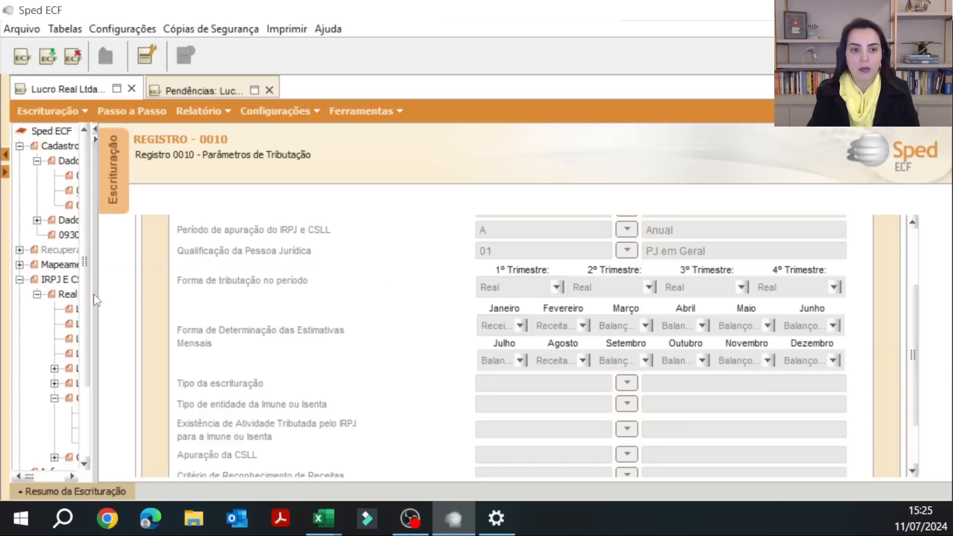
Step: Widen the register tree and open register N500, the IRPJ calculation base, under Cálculo do IRPJ
{"action": "left_click_drag", "start_coordinate": [93, 294], "coordinate": [151, 291]}
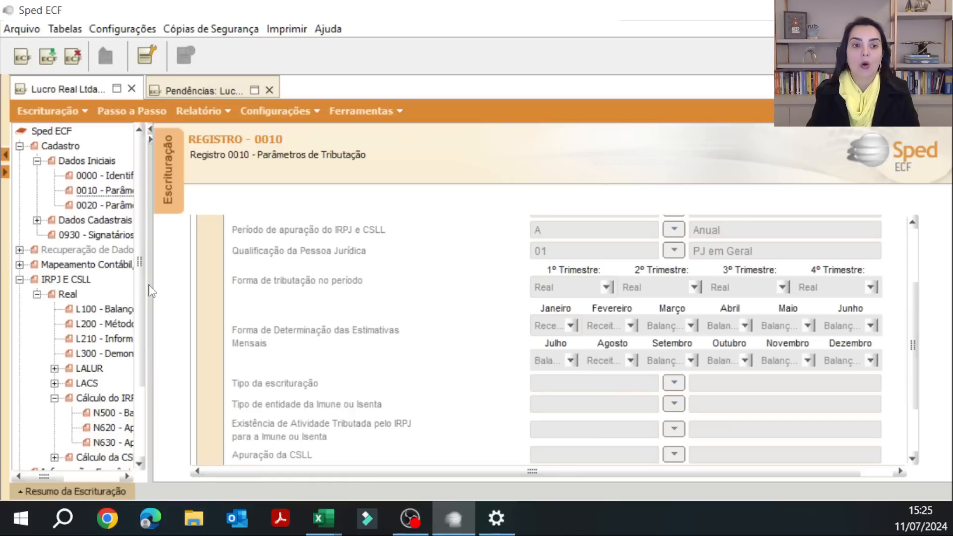
{"action": "left_click_drag", "start_coordinate": [150, 290], "coordinate": [157, 291]}
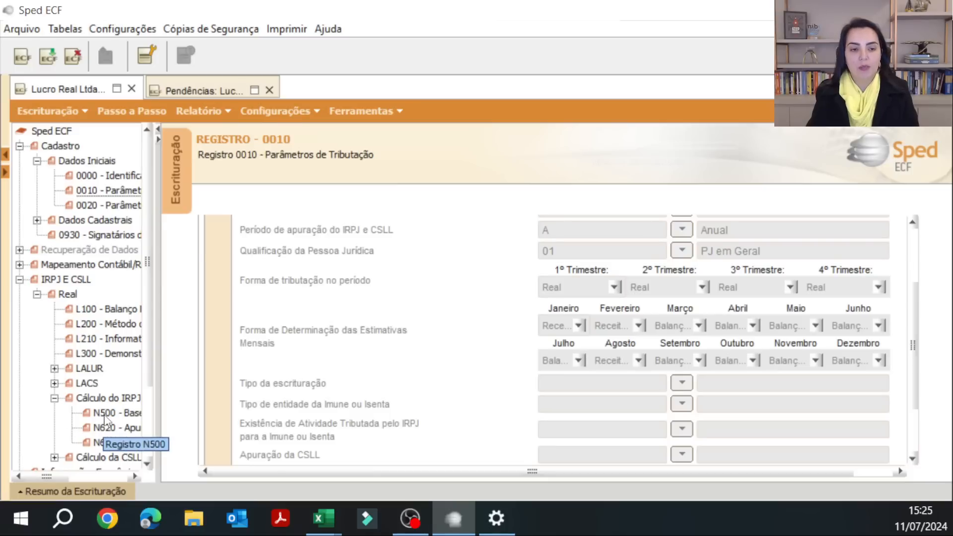
{"action": "left_click_drag", "start_coordinate": [158, 410], "coordinate": [173, 410]}
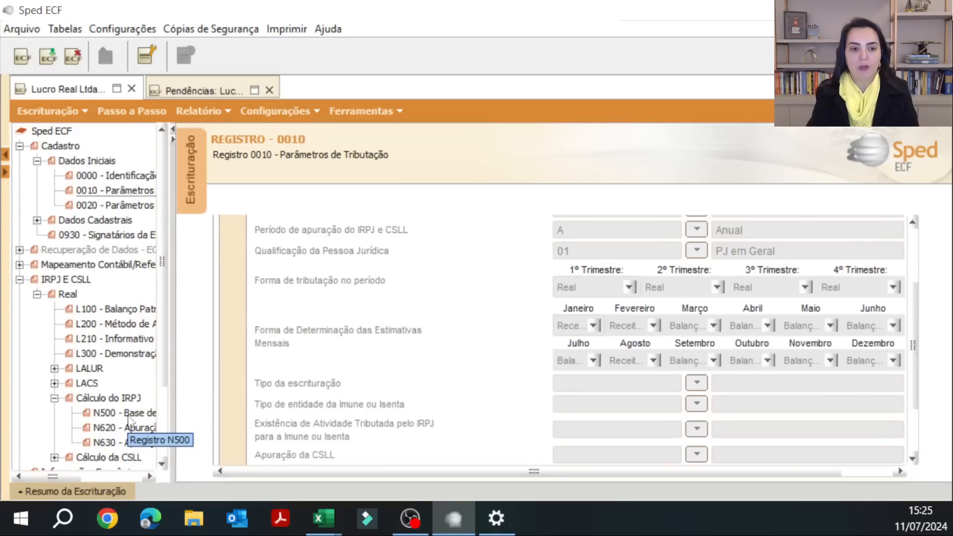
{"action": "left_click", "coordinate": [145, 413]}
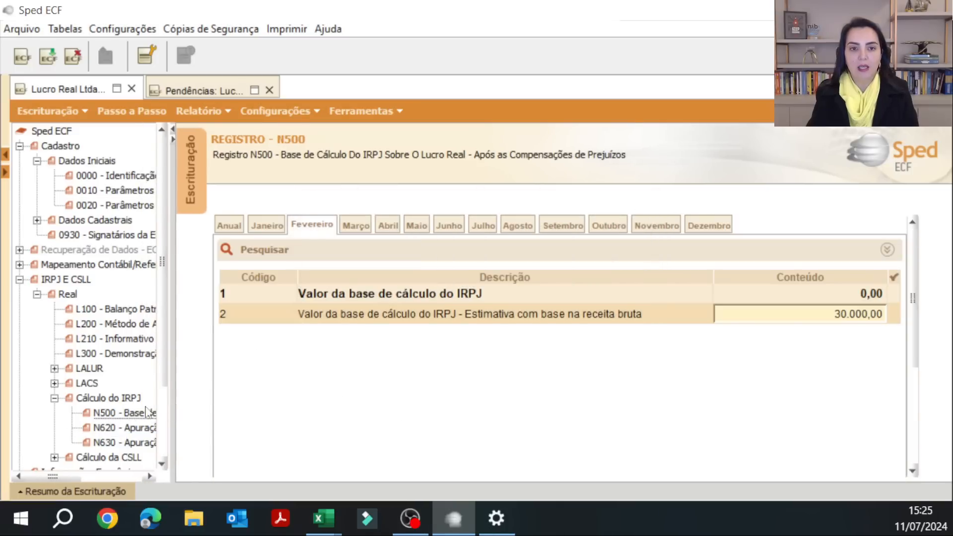
Step: Compare the IRPJ calculation base lines 1 and 2 in register N500 for January, February and March
{"action": "left_click", "coordinate": [273, 231]}
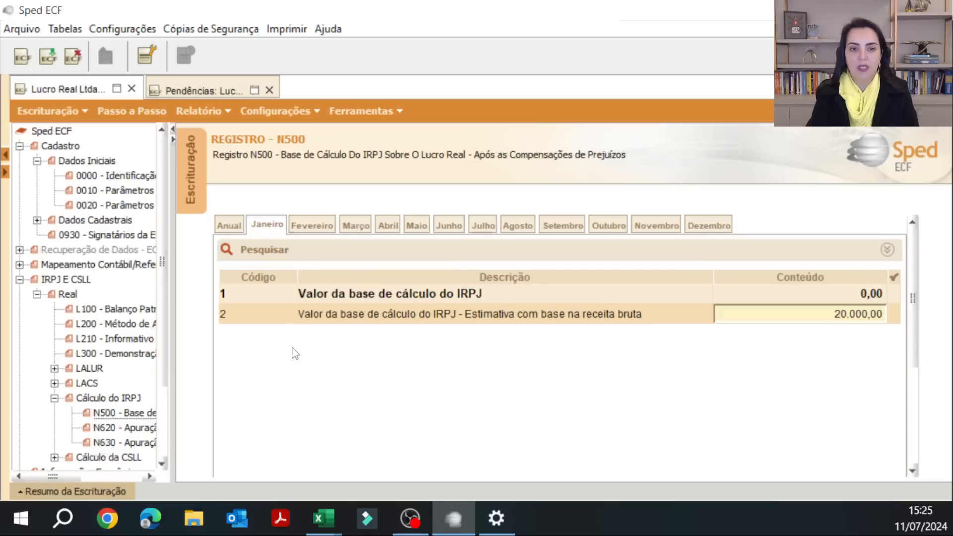
{"action": "left_click", "coordinate": [269, 317]}
{"action": "left_click", "coordinate": [328, 318]}
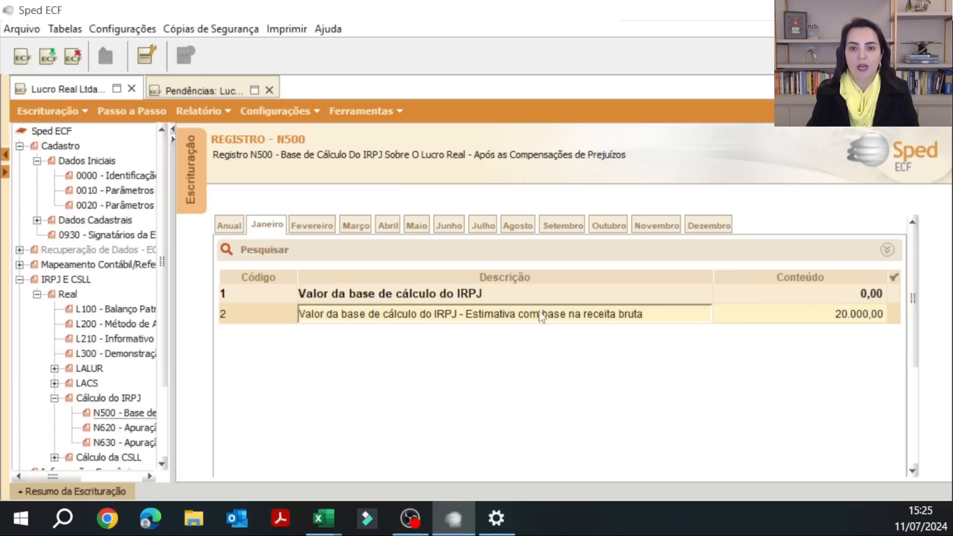
{"action": "left_click", "coordinate": [812, 317]}
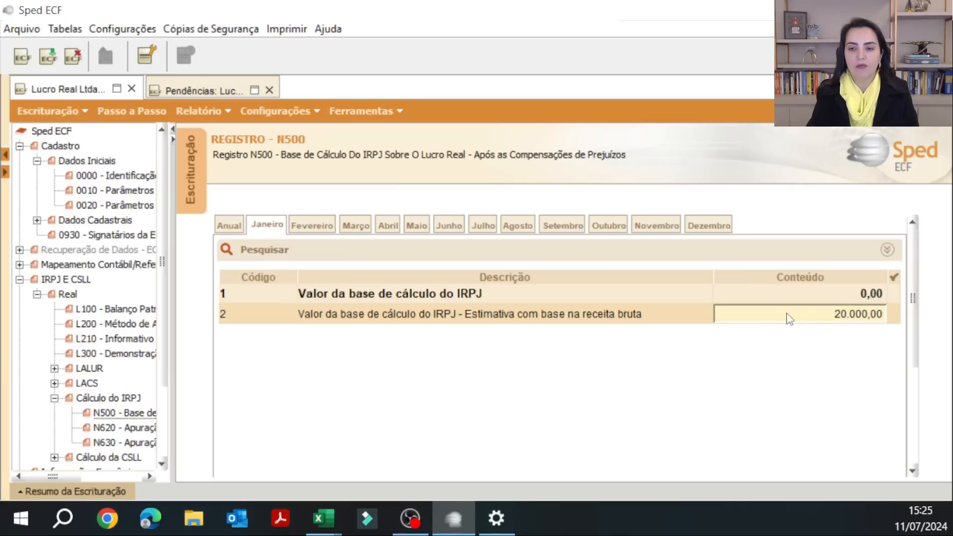
{"action": "left_click", "coordinate": [317, 228]}
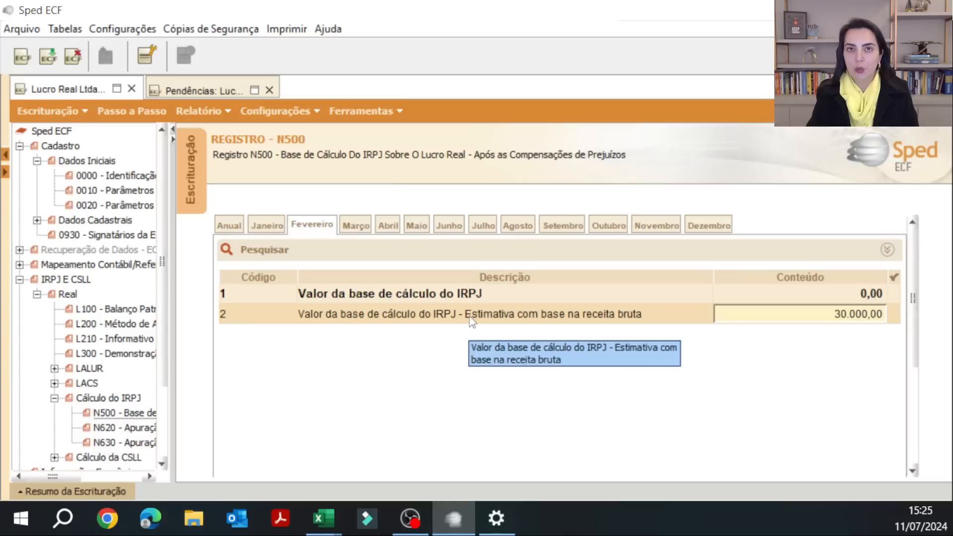
{"action": "left_click", "coordinate": [356, 226]}
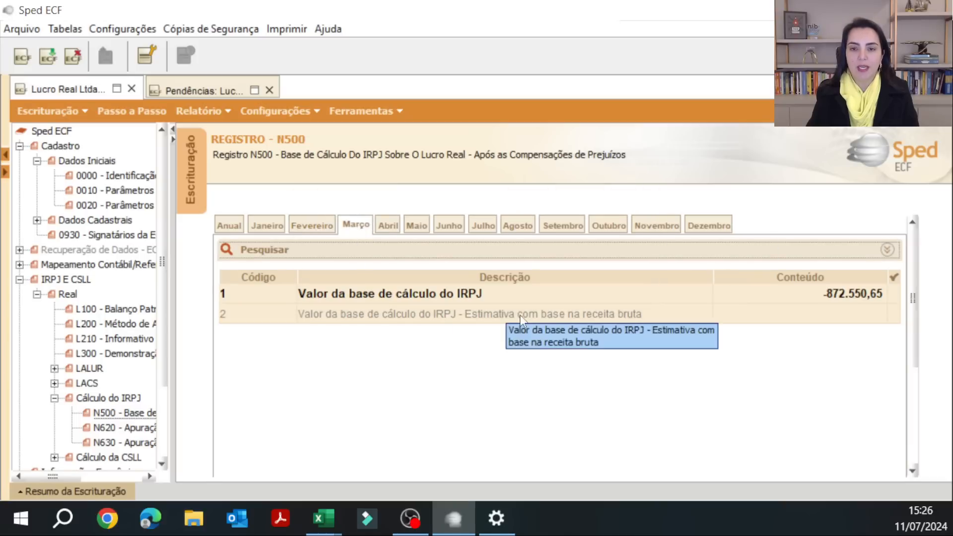
{"action": "left_click", "coordinate": [482, 297]}
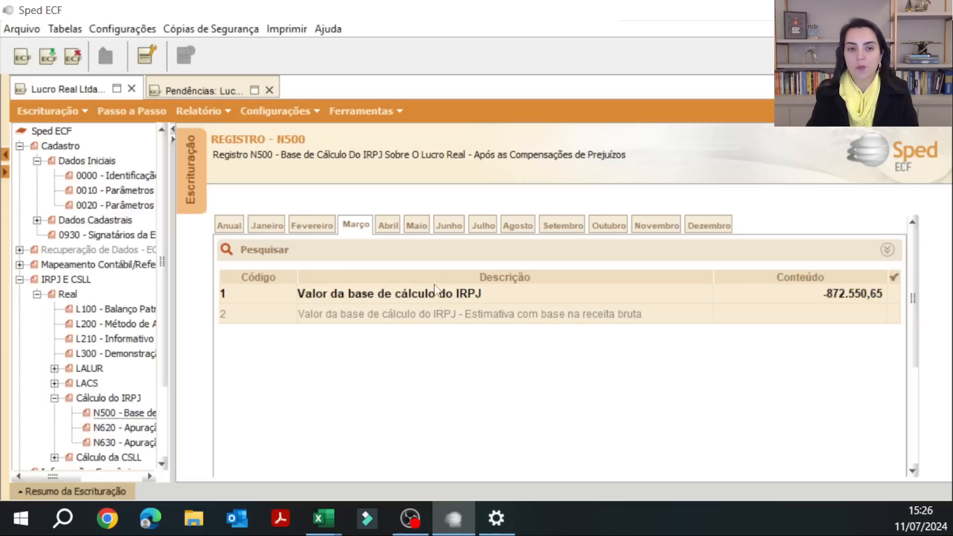
{"action": "left_click", "coordinate": [326, 228]}
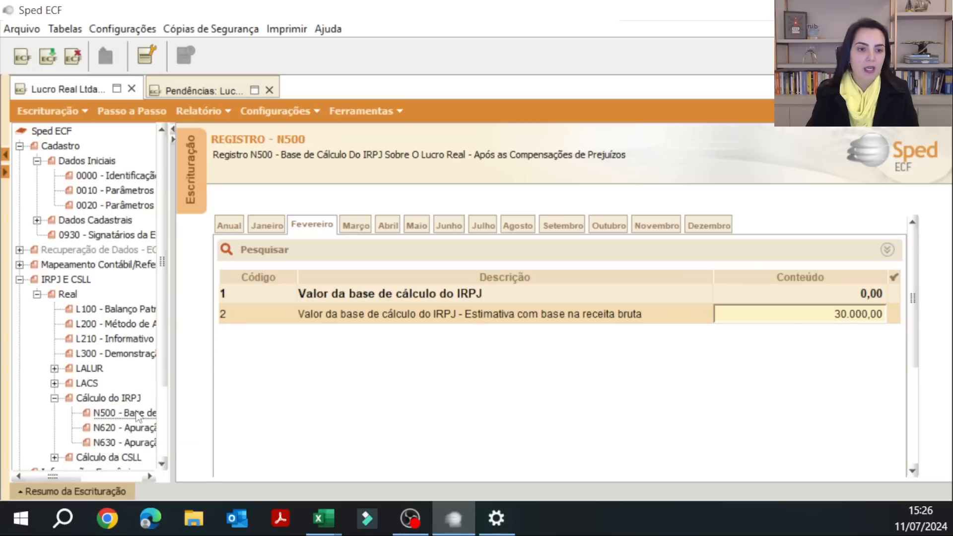
Step: Open register N620, collapse the register tree and restore the window to its smaller size beside the spreadsheet
{"action": "left_click", "coordinate": [134, 430]}
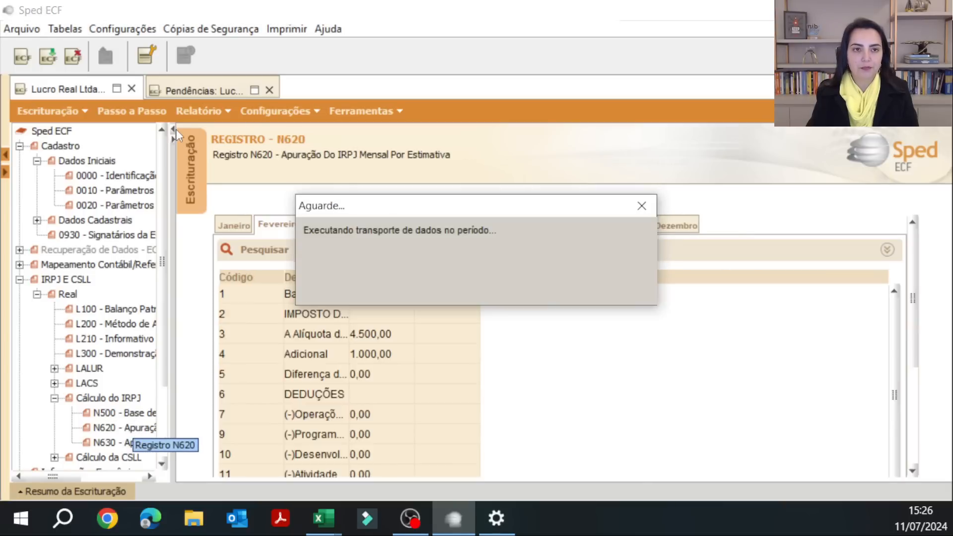
{"action": "left_click", "coordinate": [173, 129]}
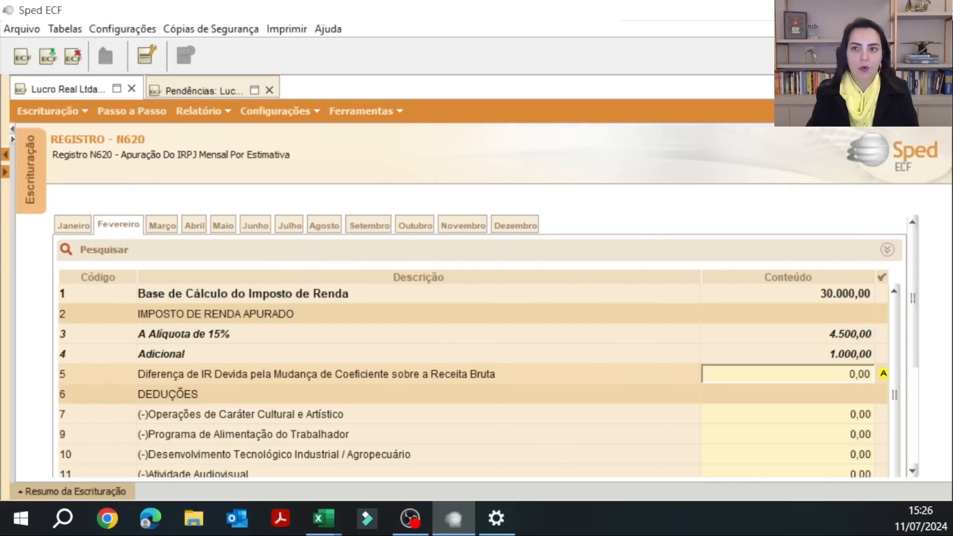
{"action": "left_click", "coordinate": [892, 10]}
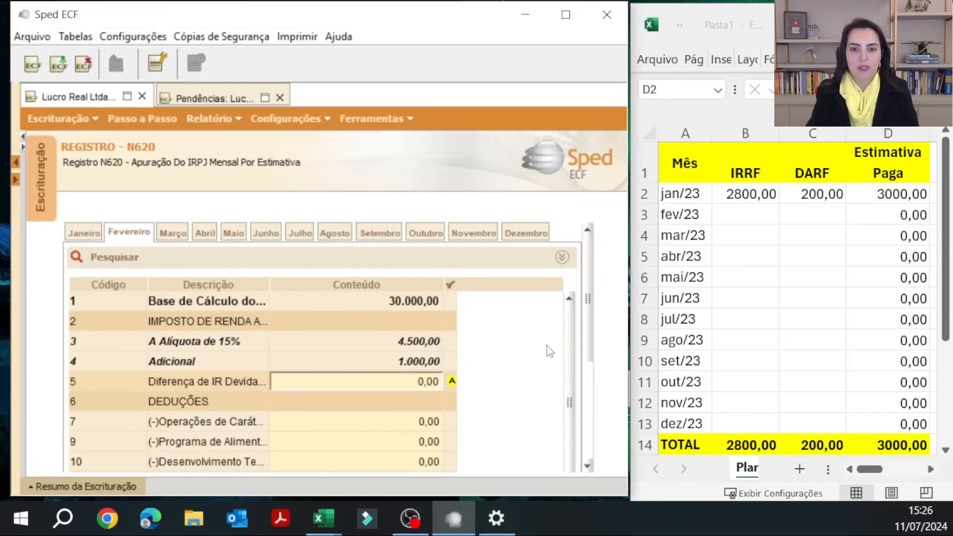
Step: Examine February's lines 20, 20.01, 21 and 26 in register N620: previous months' tax, tax before withholdings, withheld tax and tax due
{"action": "scroll", "coordinate": [594, 445], "scroll_direction": "down", "scroll_amount": 3}
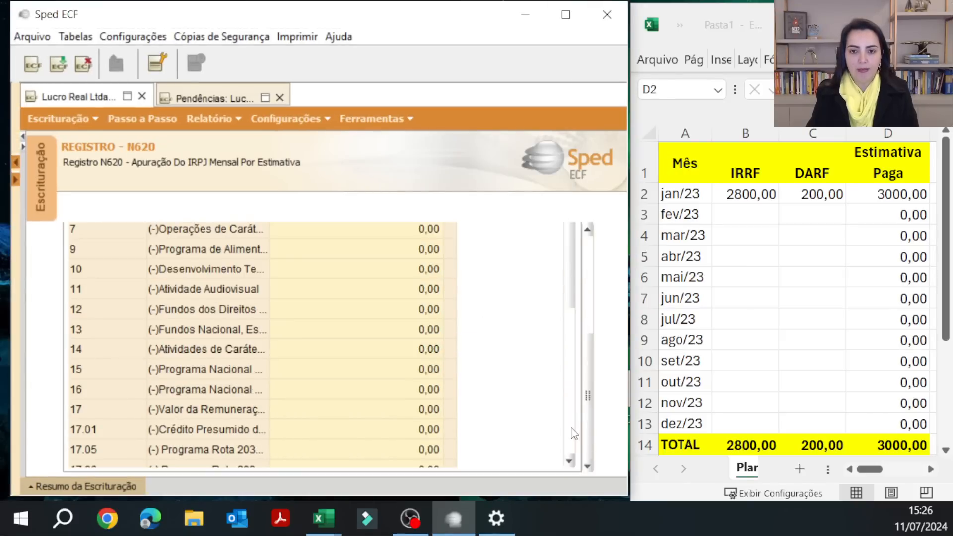
{"action": "scroll", "coordinate": [576, 432], "scroll_direction": "down", "scroll_amount": 3}
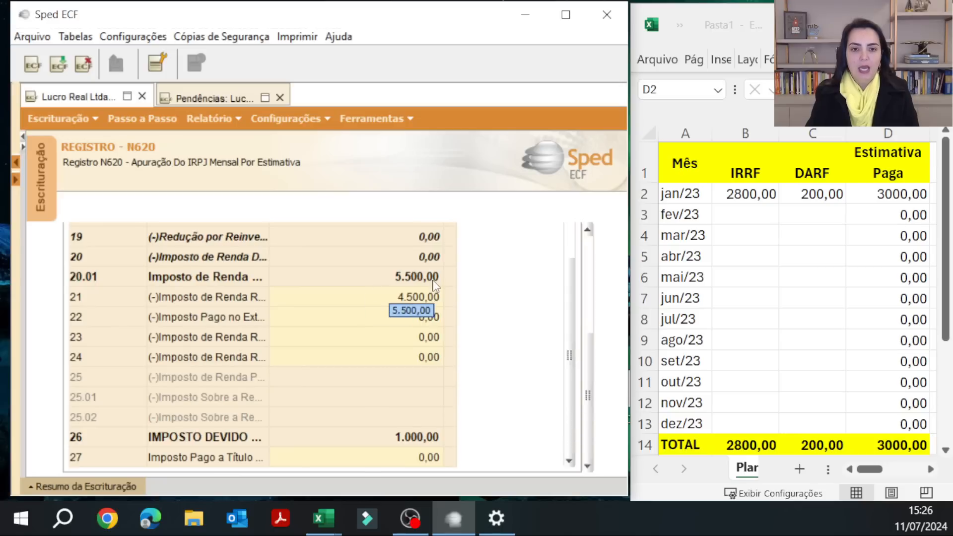
{"action": "left_click", "coordinate": [401, 304]}
{"action": "left_click", "coordinate": [77, 301]}
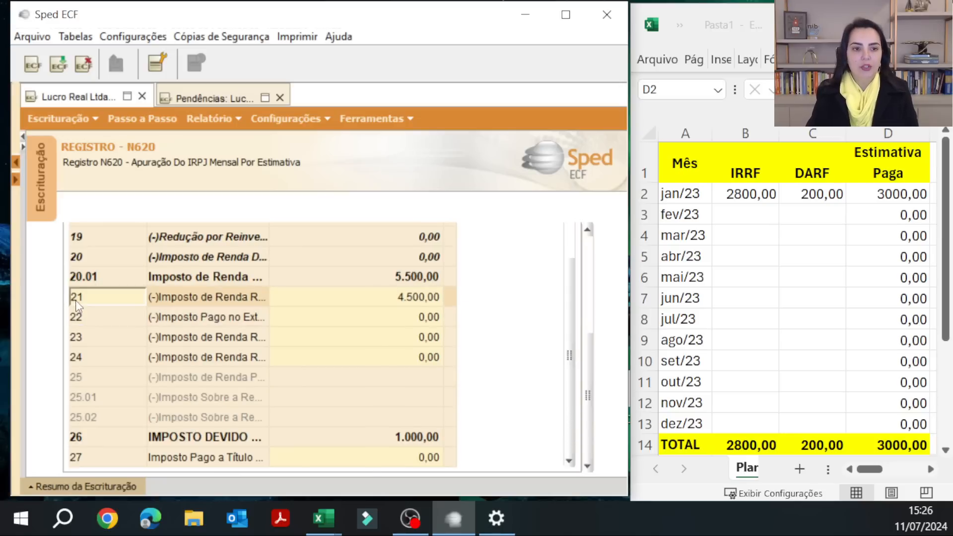
{"action": "left_click", "coordinate": [365, 301]}
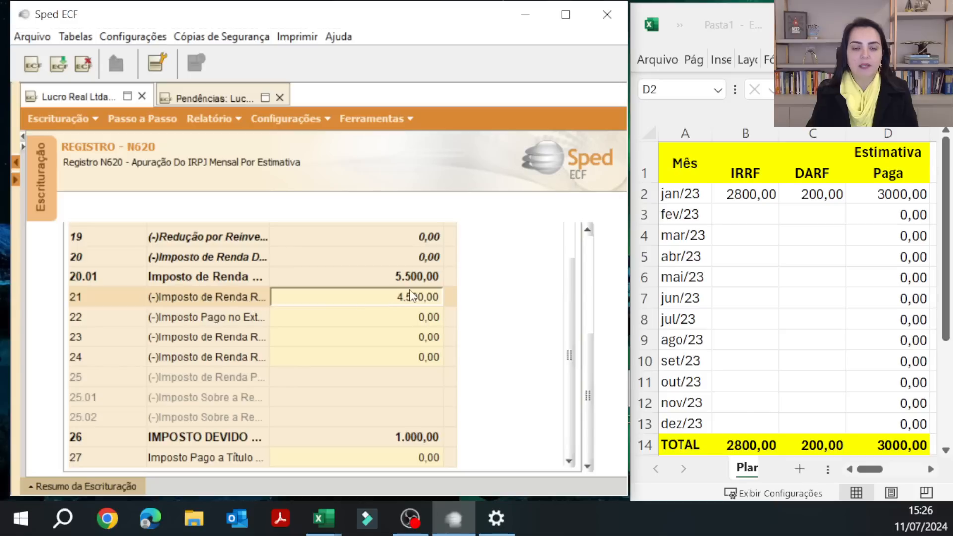
{"action": "left_click", "coordinate": [403, 438]}
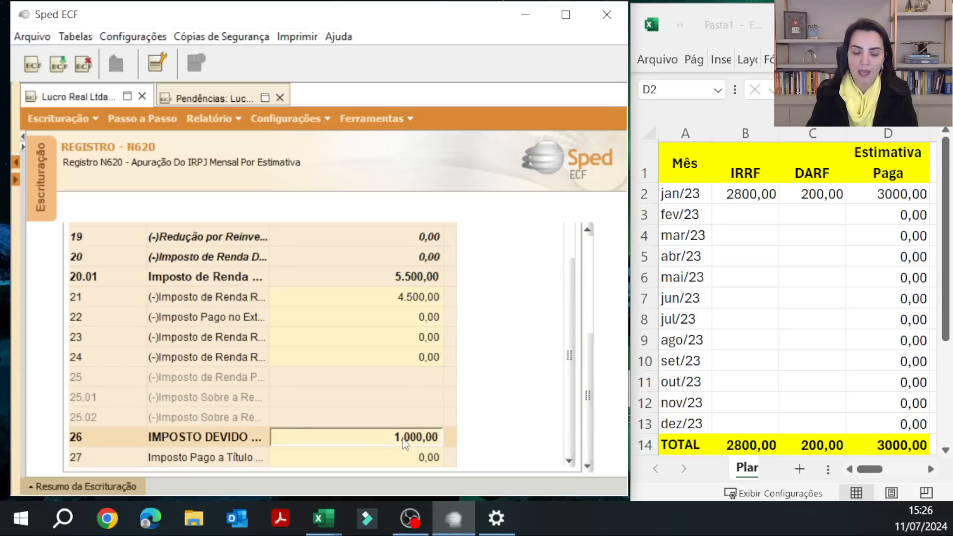
{"action": "left_click", "coordinate": [427, 354]}
{"action": "left_click", "coordinate": [425, 281]}
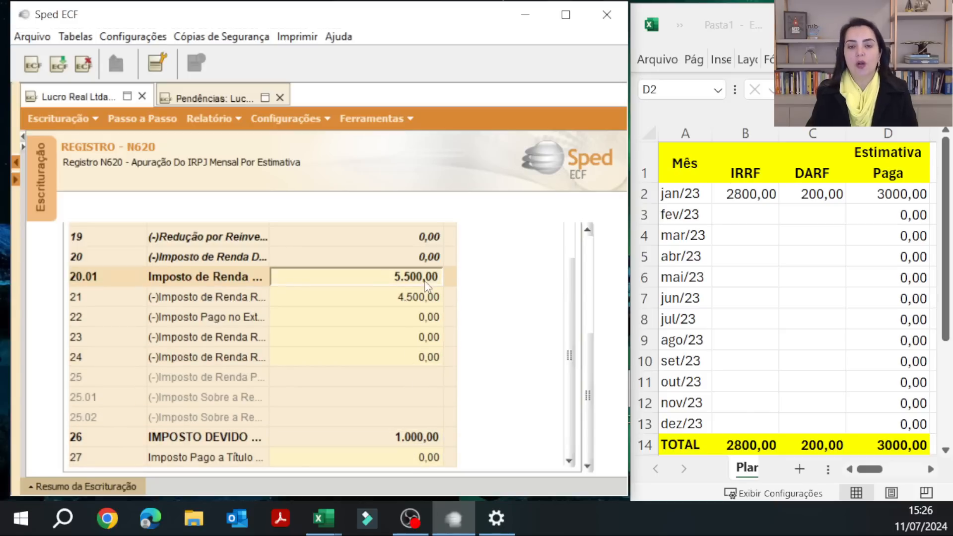
{"action": "left_click", "coordinate": [425, 262]}
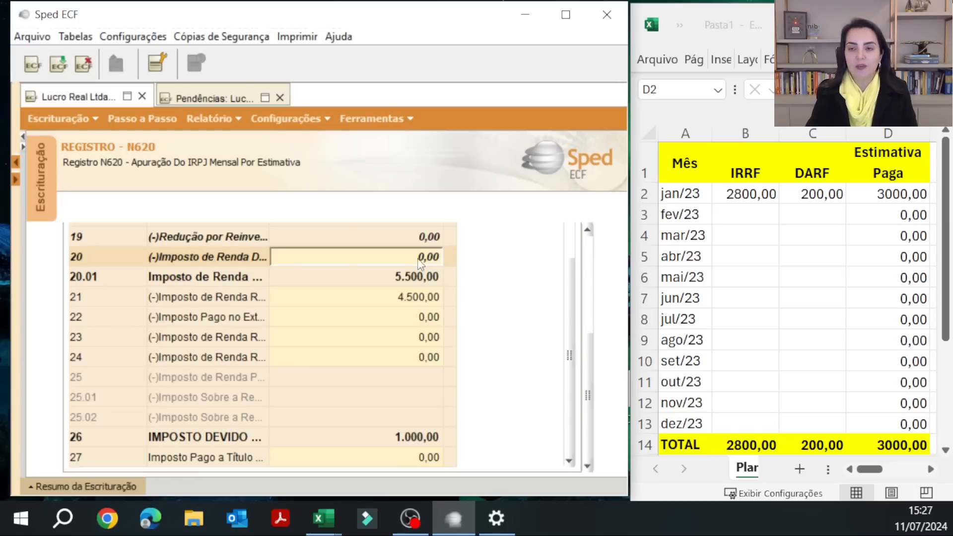
{"action": "key", "text": "Down"}
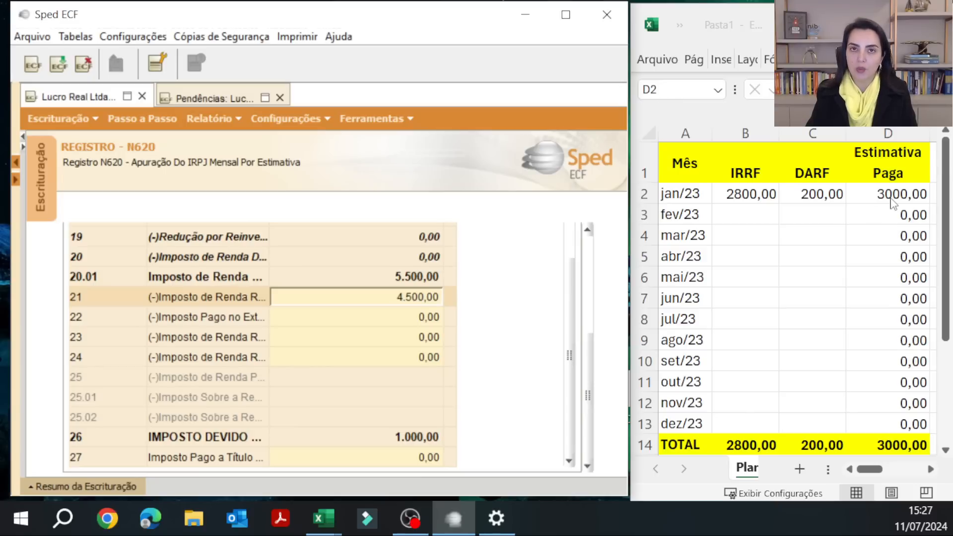
{"action": "left_click", "coordinate": [433, 258]}
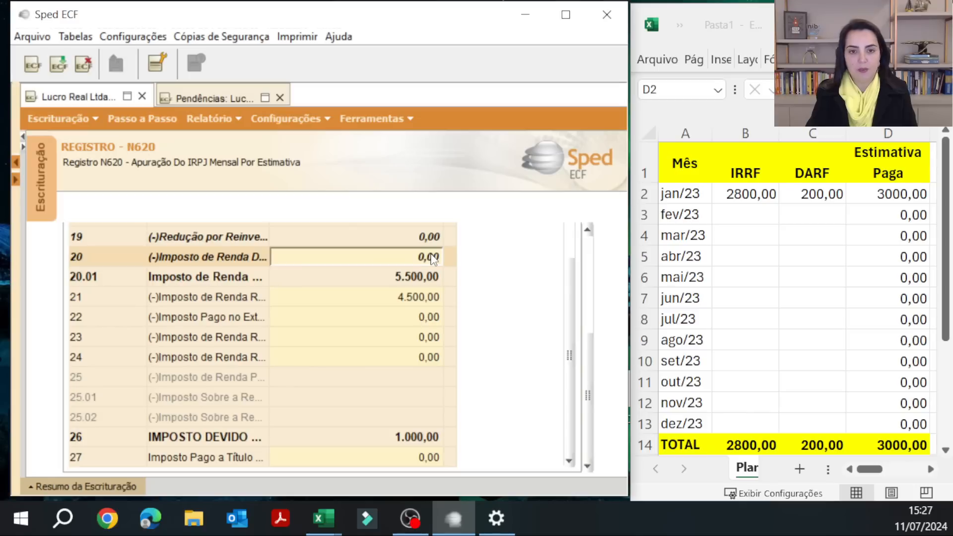
{"action": "key", "text": "Down"}
Step: Switch to Excel and enter 4500 as IRRF and 1000 as DARF in the fev/23 row
{"action": "left_click", "coordinate": [767, 217]}
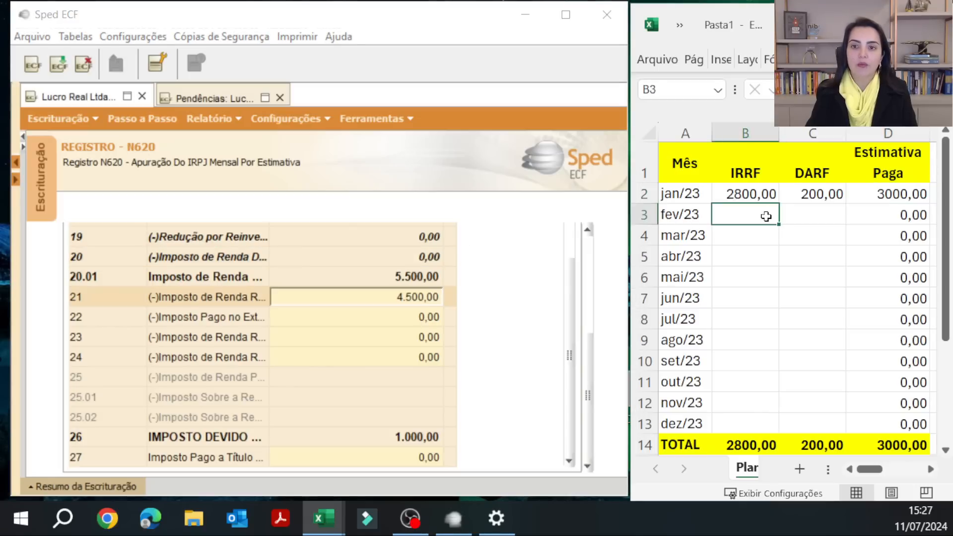
{"action": "type", "text": "45"}
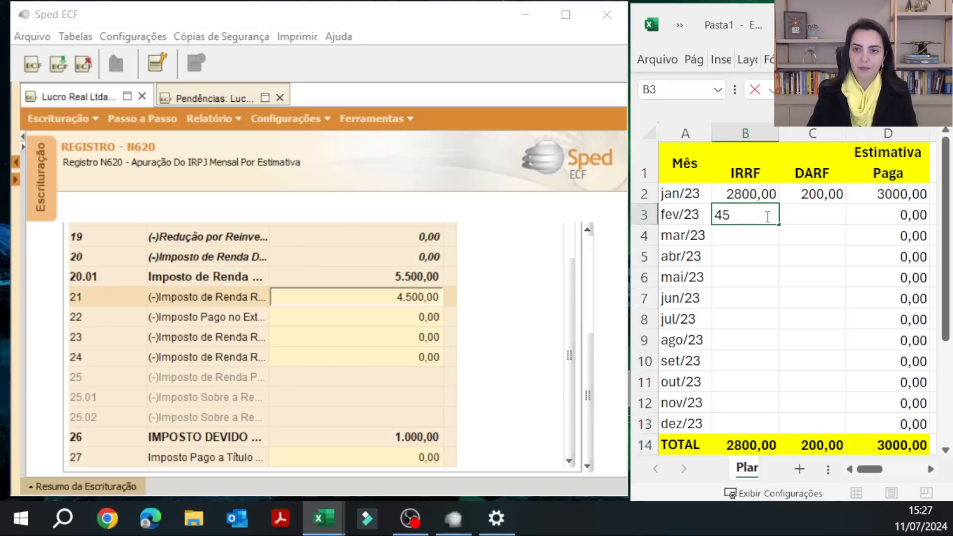
{"action": "type", "text": "00"}
{"action": "key", "text": "Tab"}
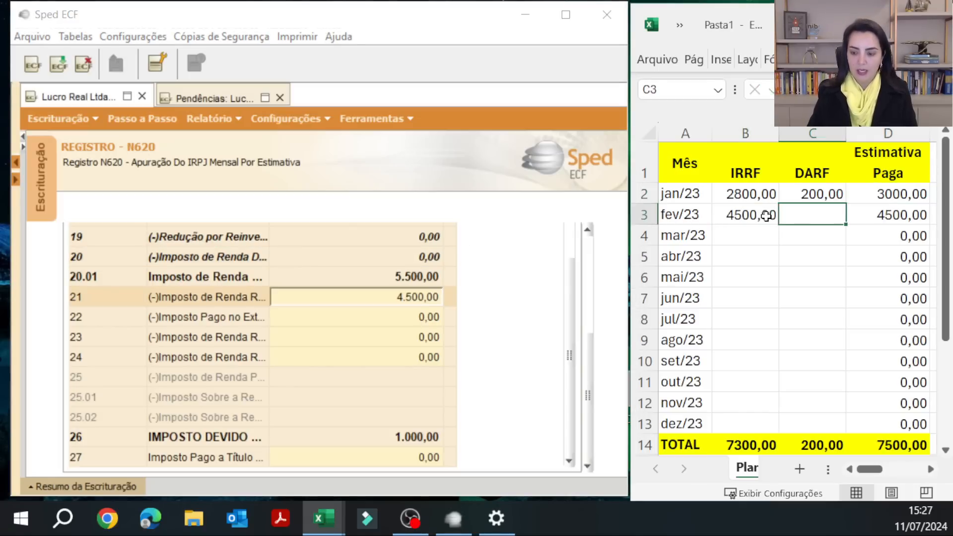
{"action": "type", "text": "1000"}
{"action": "key", "text": "Down"}
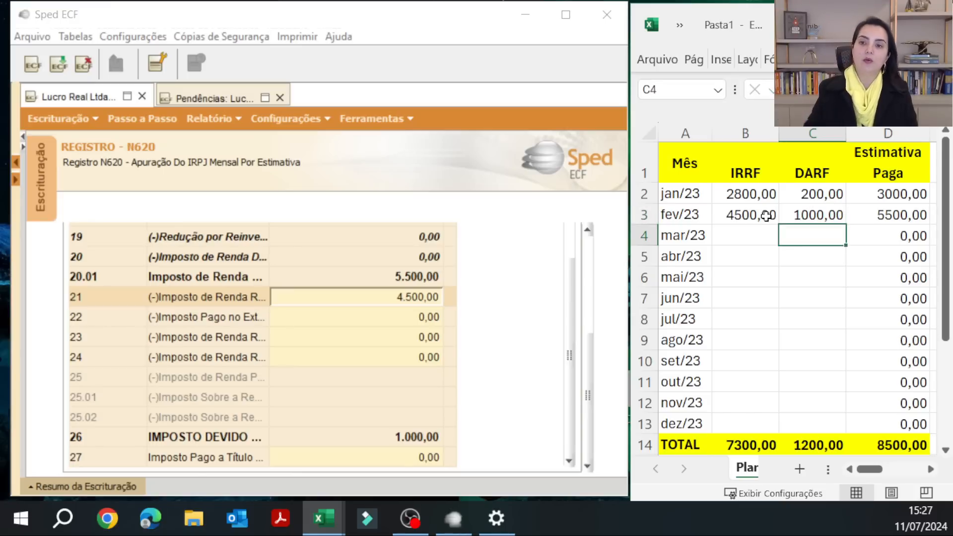
Step: Open March in register N620 of Sped ECF and review the calculation base, 15% rate and Adicional lines
{"action": "left_click", "coordinate": [575, 247]}
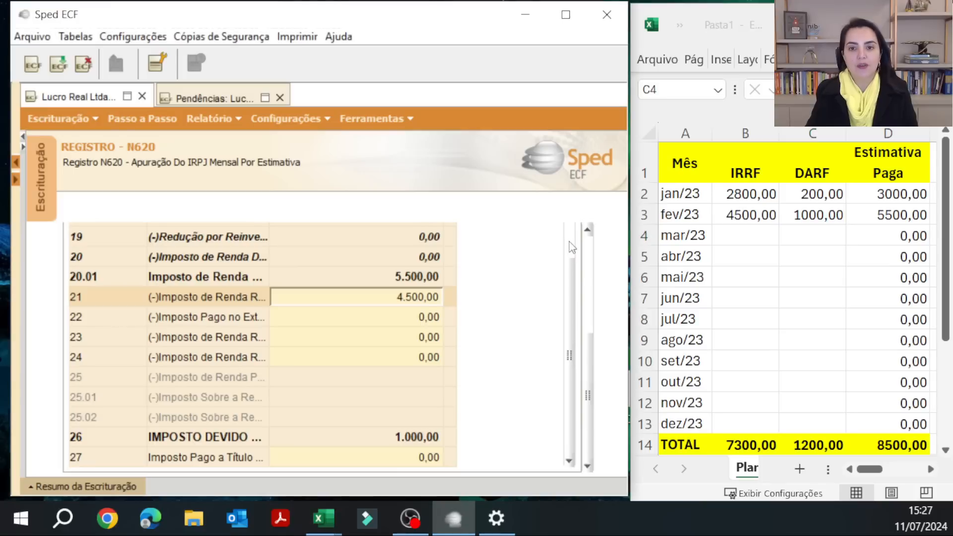
{"action": "scroll", "coordinate": [594, 249], "scroll_direction": "up", "scroll_amount": 5}
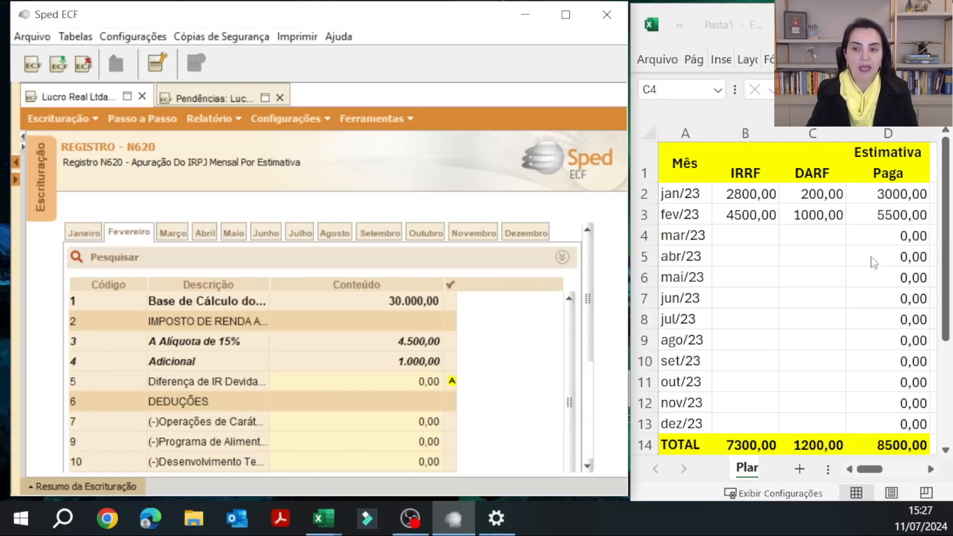
{"action": "left_click", "coordinate": [184, 232]}
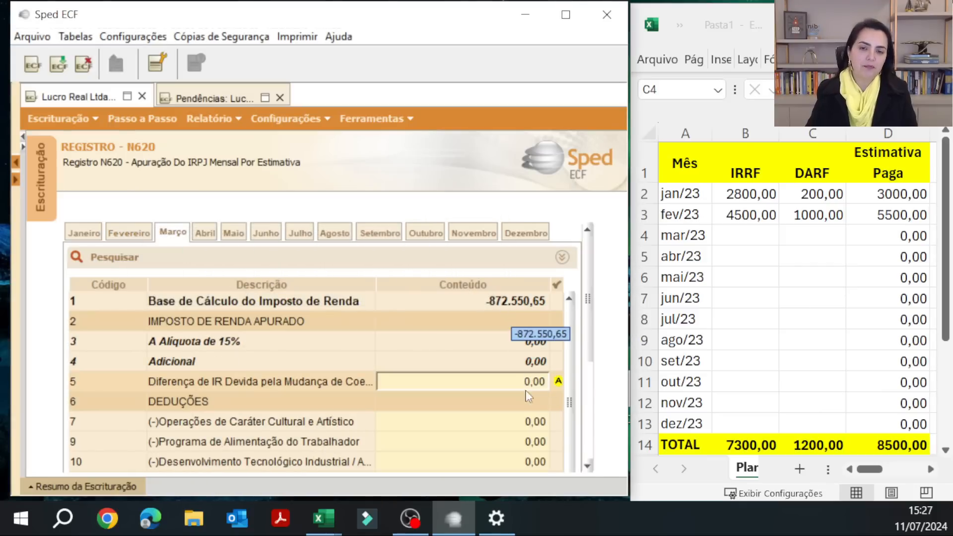
{"action": "left_click", "coordinate": [484, 305]}
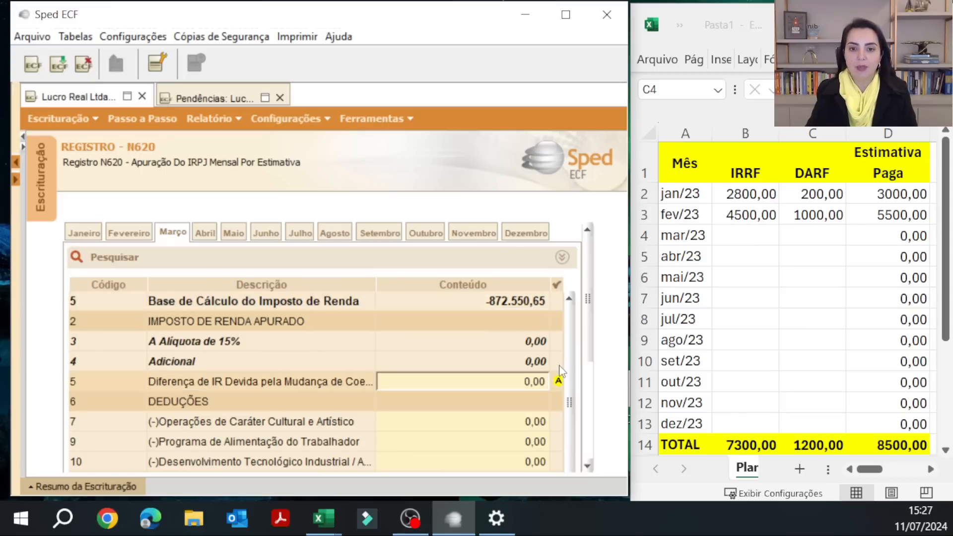
{"action": "left_click", "coordinate": [518, 368]}
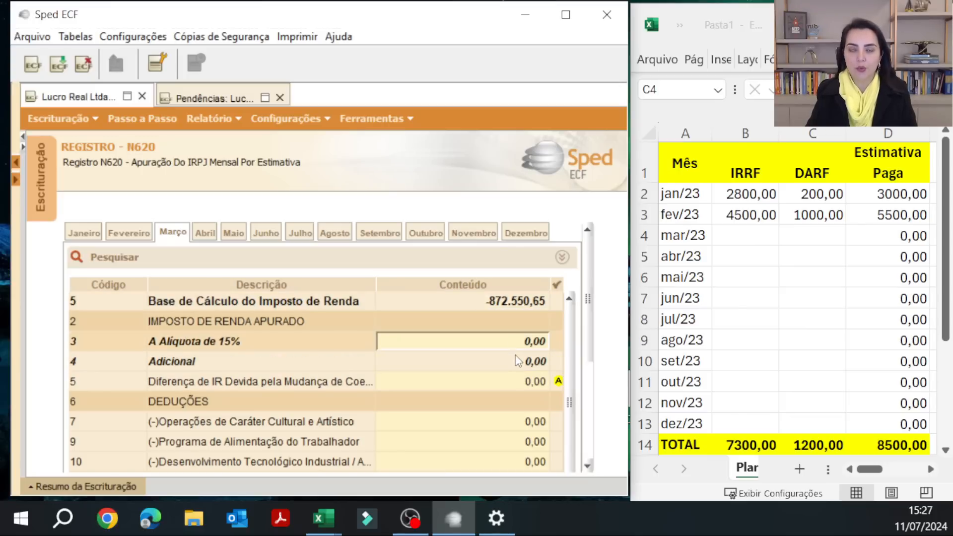
{"action": "left_click", "coordinate": [521, 381]}
Step: Compare March's line 20, tax due in previous months, with the sum of January and February in the spreadsheet's Estimativa Paga column
{"action": "scroll", "coordinate": [585, 452], "scroll_direction": "down", "scroll_amount": 3}
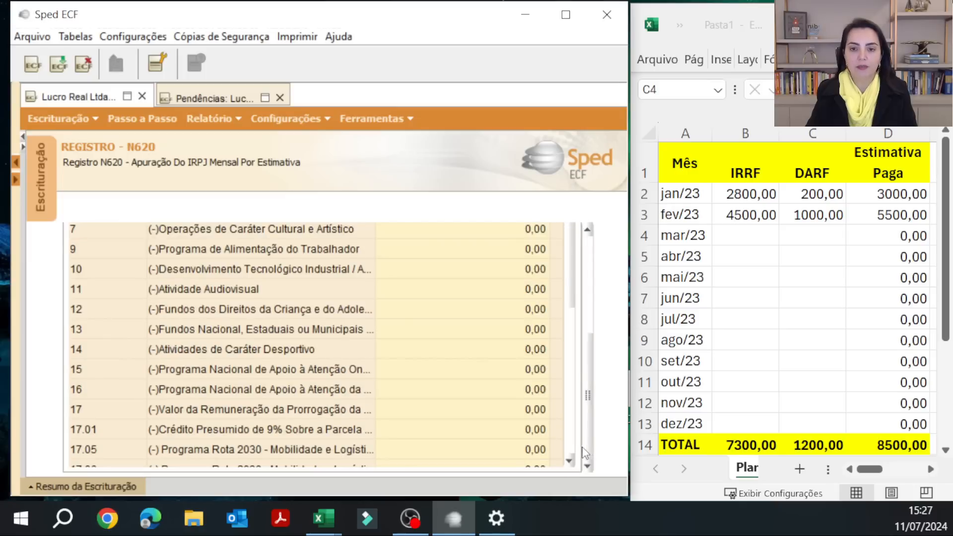
{"action": "scroll", "coordinate": [572, 452], "scroll_direction": "down", "scroll_amount": 4}
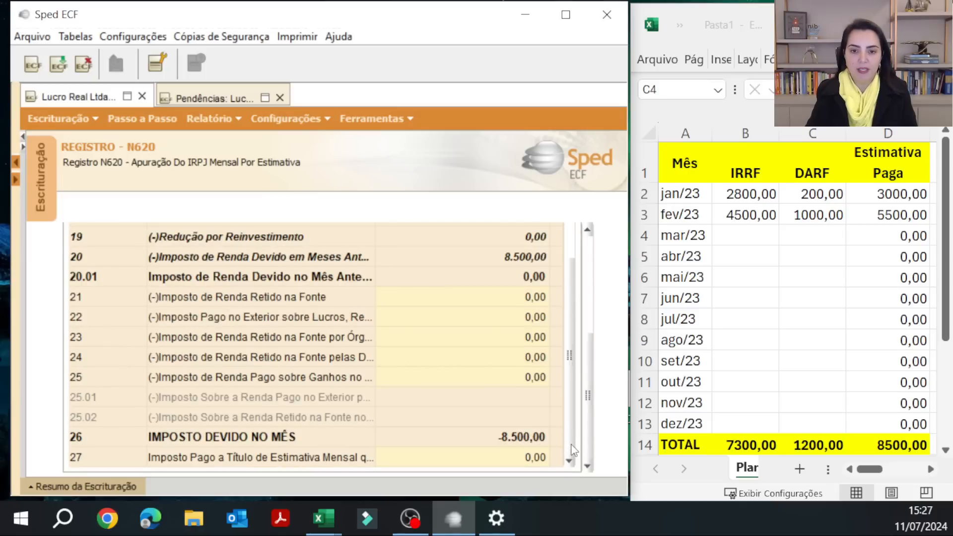
{"action": "left_click", "coordinate": [229, 258]}
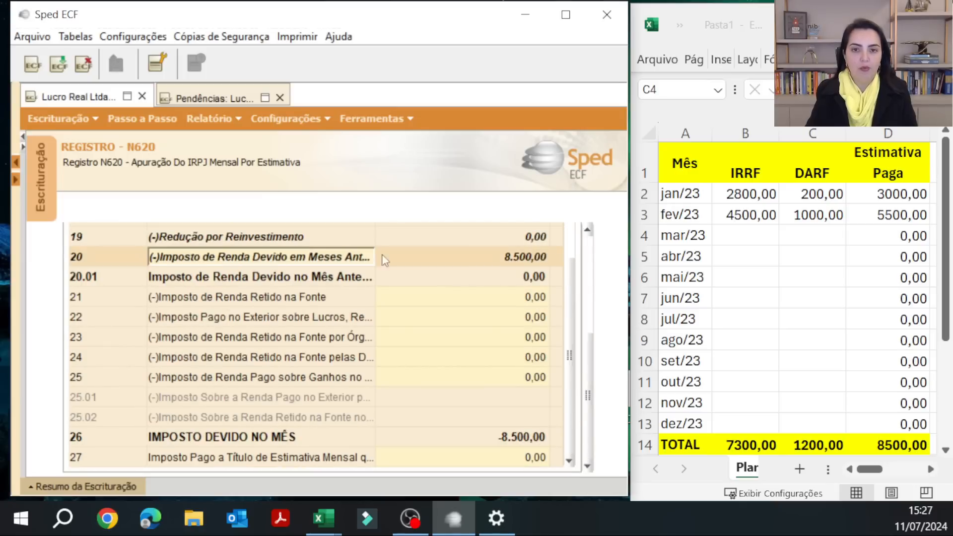
{"action": "left_click", "coordinate": [540, 257]}
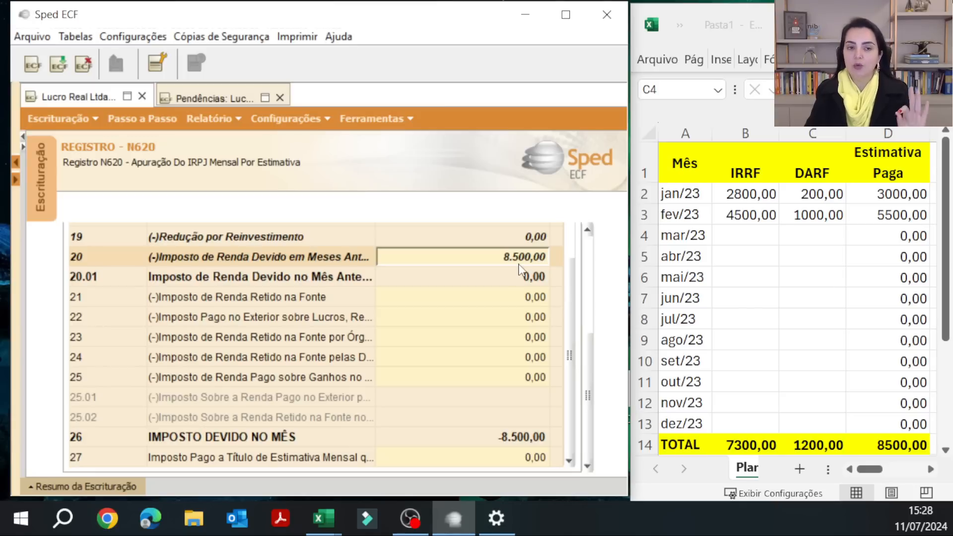
{"action": "key", "text": "Return"}
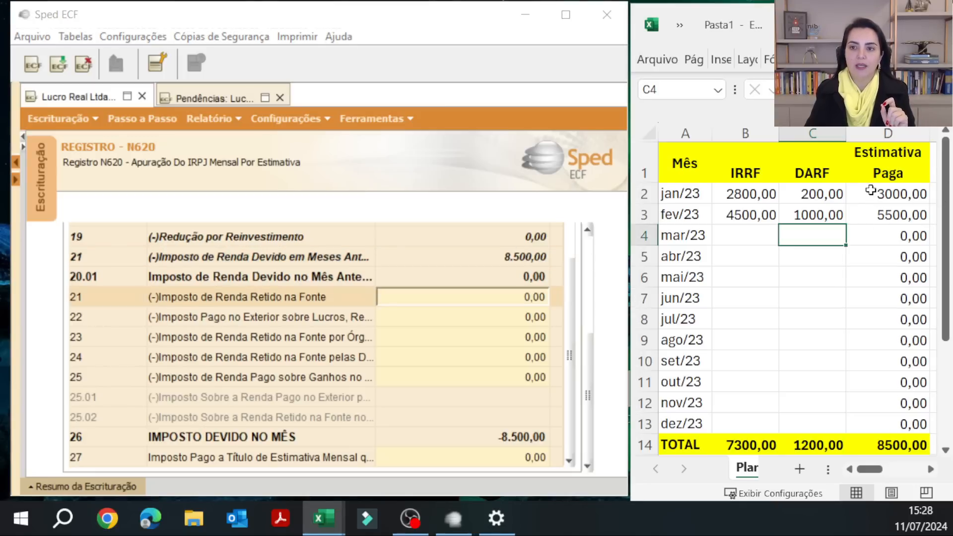
{"action": "left_click_drag", "start_coordinate": [866, 194], "coordinate": [875, 210]}
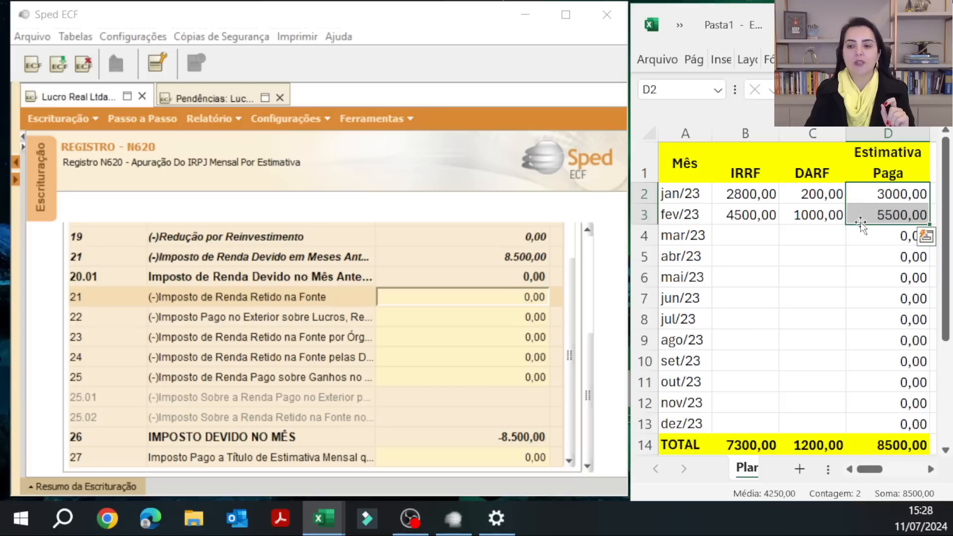
{"action": "left_click", "coordinate": [503, 270]}
{"action": "left_click", "coordinate": [499, 296]}
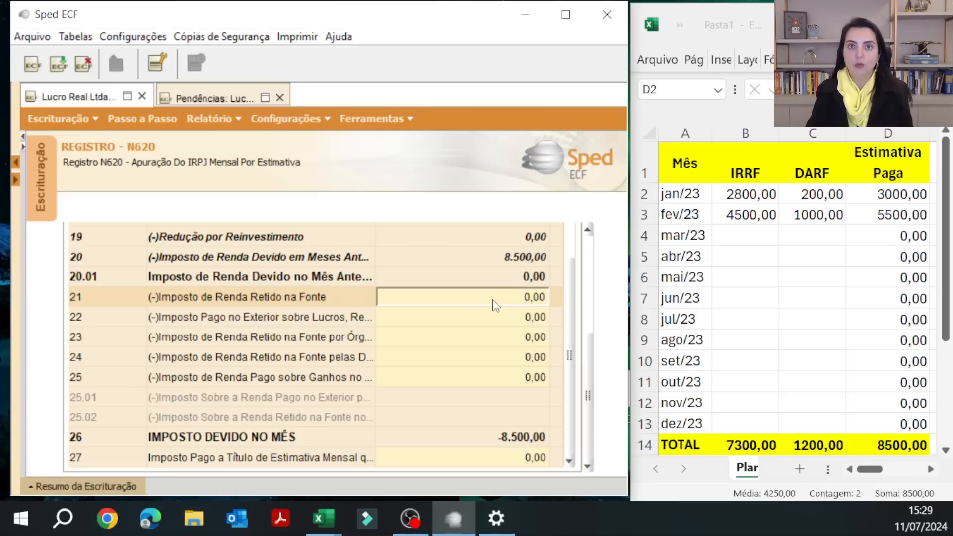
Step: Examine March's lines 20, 20.01 and 21 in register N620: previous months' tax, tax before withholdings and withheld tax
{"action": "left_click", "coordinate": [489, 255]}
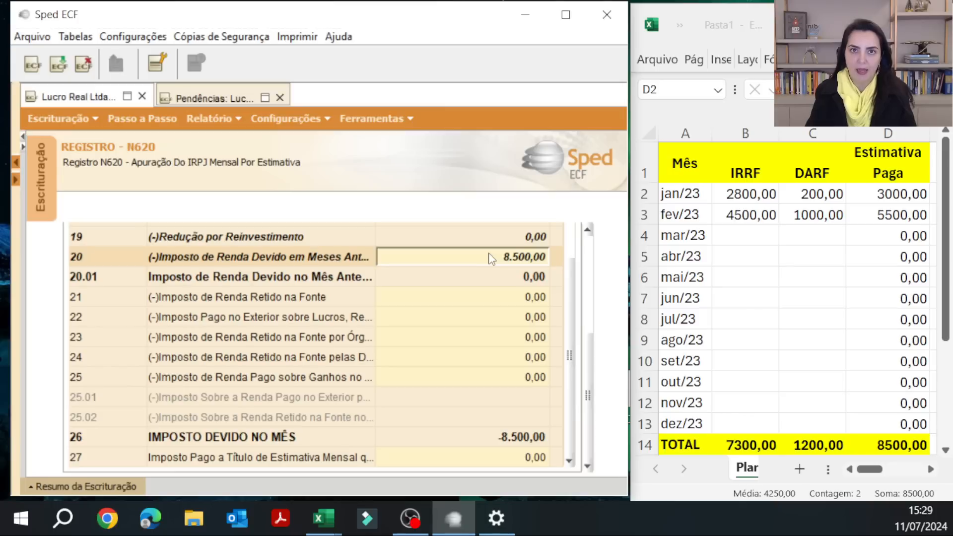
{"action": "left_click", "coordinate": [490, 277]}
{"action": "left_click", "coordinate": [495, 296]}
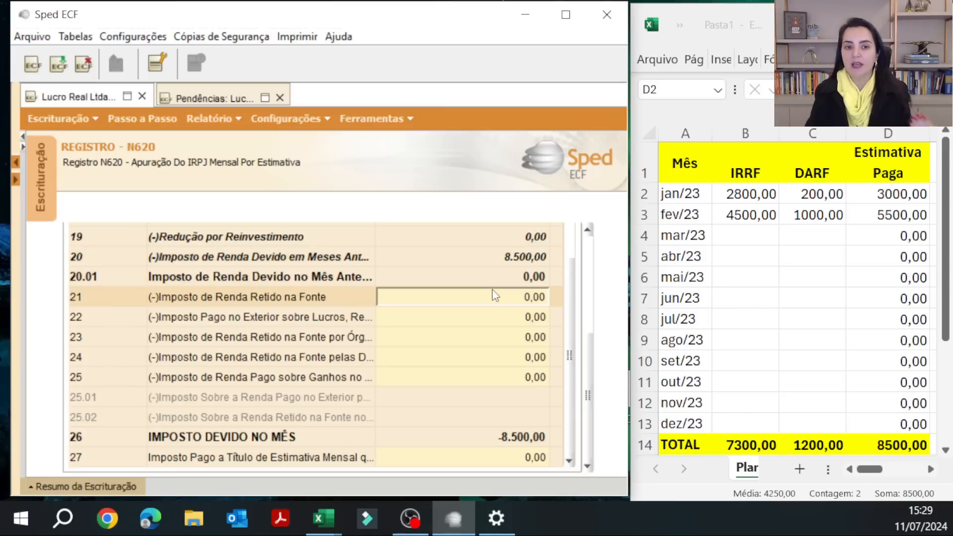
{"action": "left_click", "coordinate": [496, 276]}
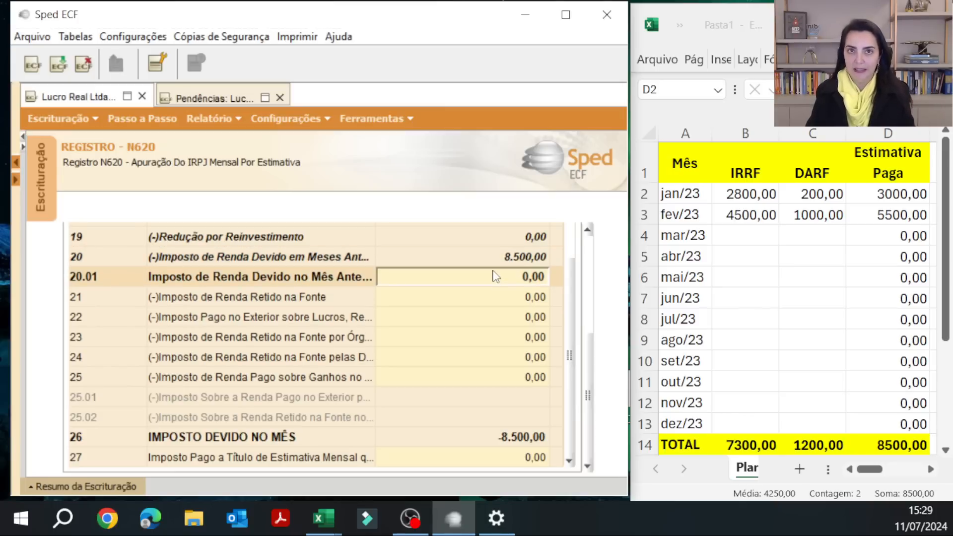
{"action": "left_click", "coordinate": [498, 298]}
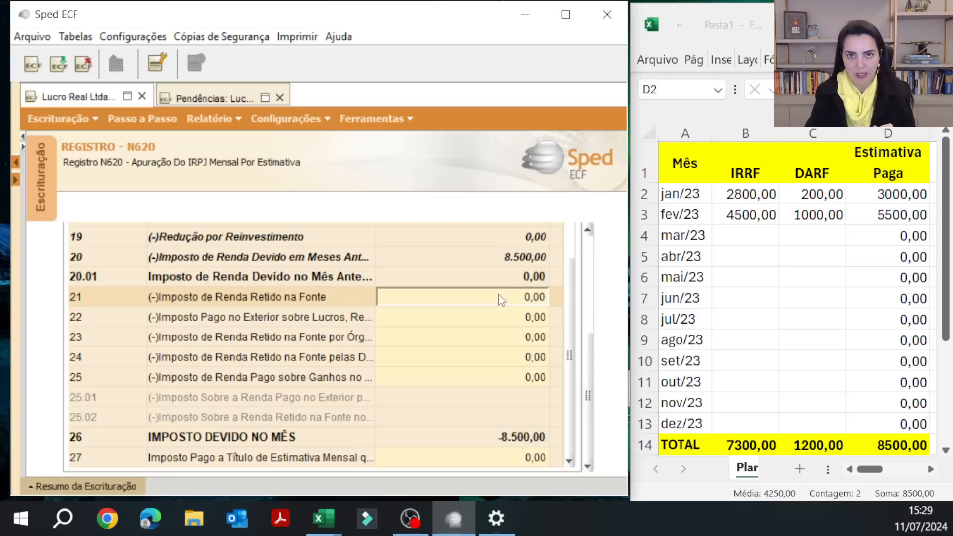
{"action": "left_click", "coordinate": [502, 258]}
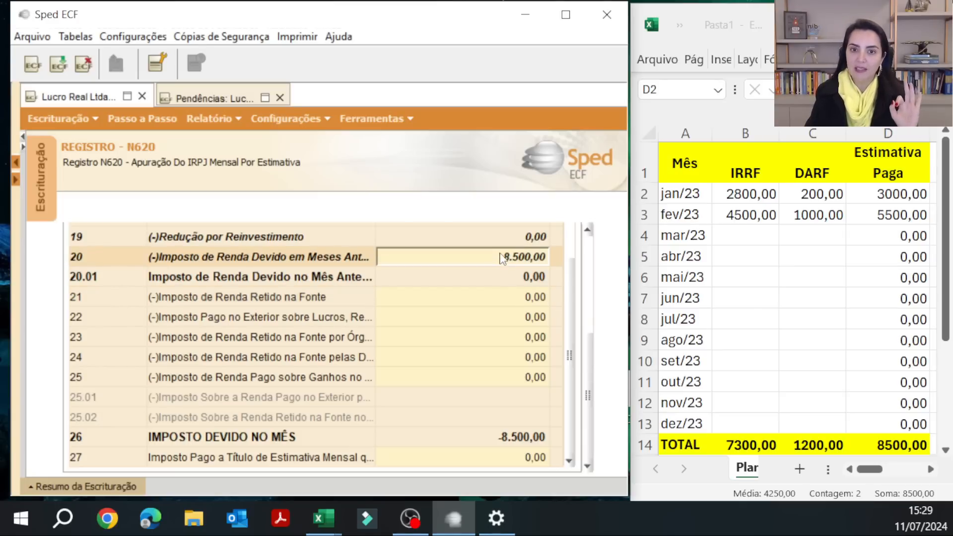
{"action": "key", "text": "Return"}
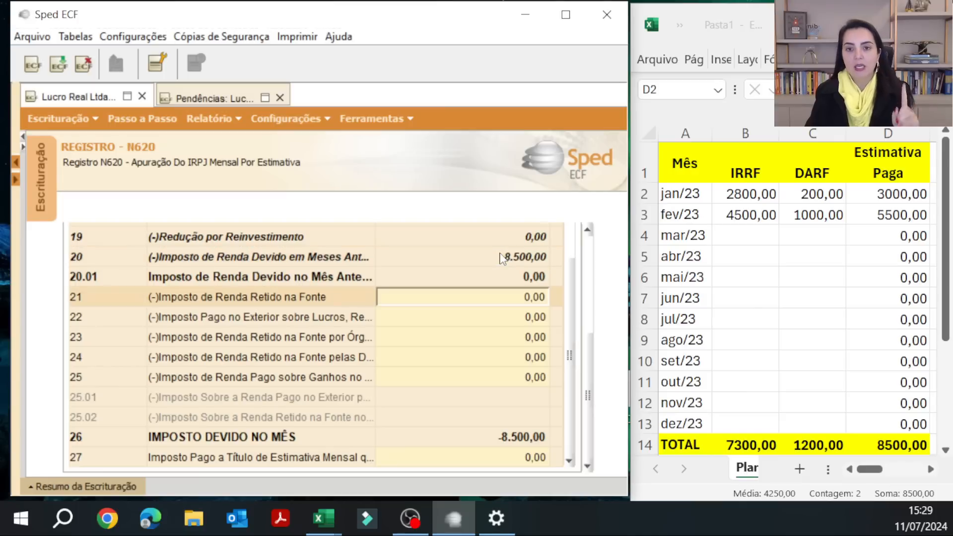
Step: Review the income tax calculation base and 15% rate lines of register N620 for April, May, June and July
{"action": "scroll", "coordinate": [589, 252], "scroll_direction": "up", "scroll_amount": 3}
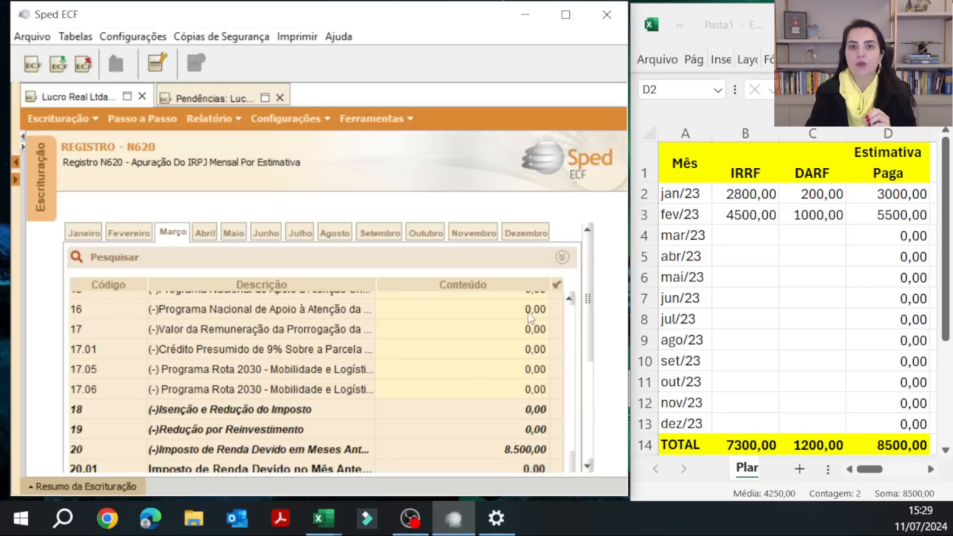
{"action": "double_click", "coordinate": [536, 329]}
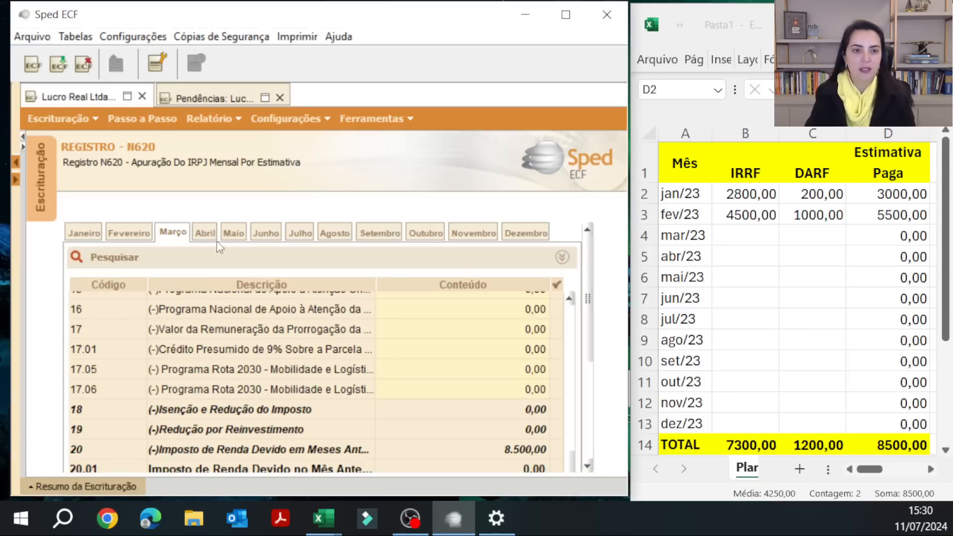
{"action": "left_click", "coordinate": [205, 232]}
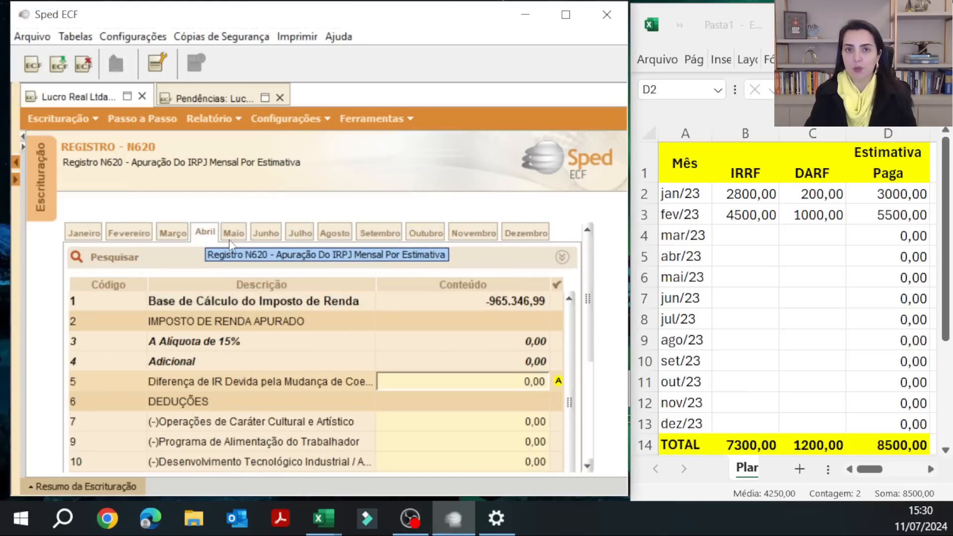
{"action": "left_click", "coordinate": [234, 234]}
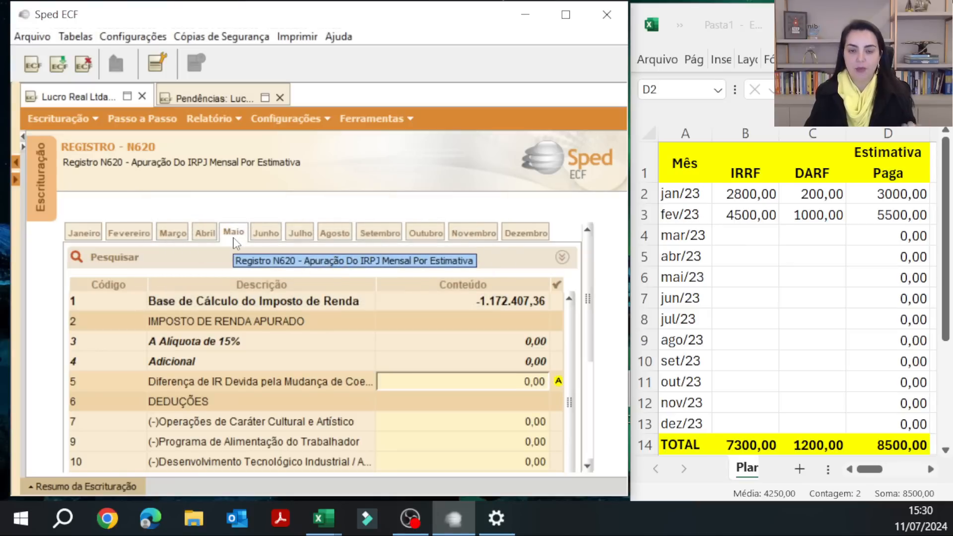
{"action": "left_click", "coordinate": [269, 232]}
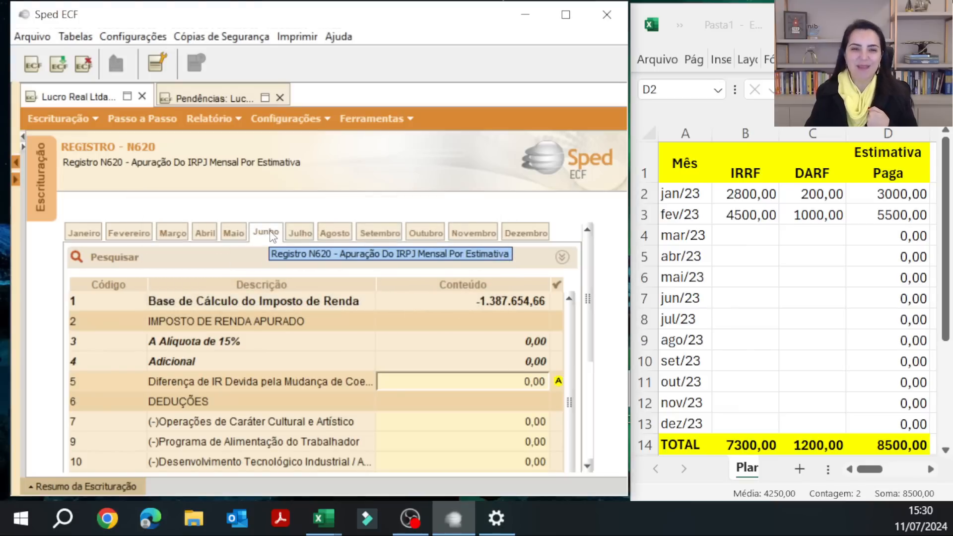
{"action": "left_click", "coordinate": [300, 235]}
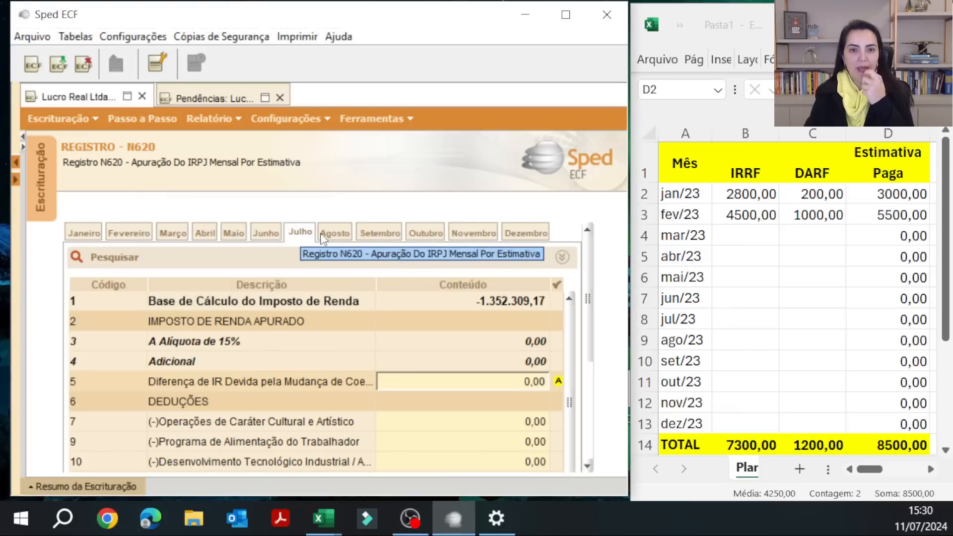
Step: Open August in register N620 and examine the calculation base, 15% rate, lines 20, 20.01 and 21, and the tax due
{"action": "left_click", "coordinate": [320, 234]}
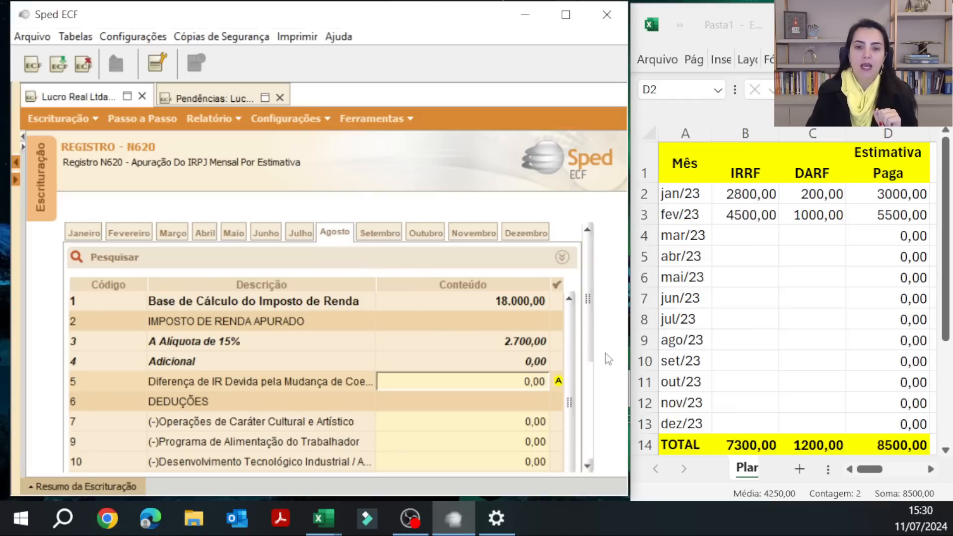
{"action": "left_click", "coordinate": [530, 343]}
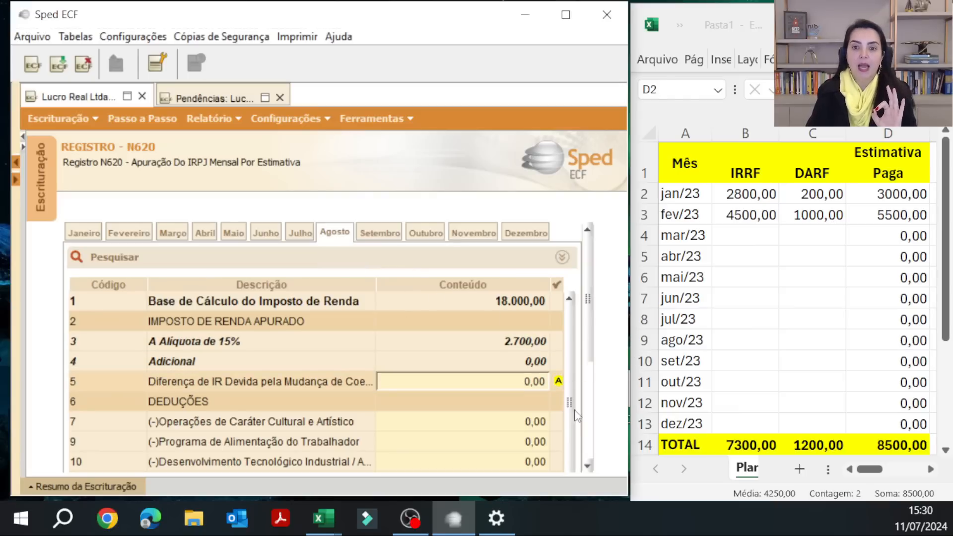
{"action": "scroll", "coordinate": [592, 444], "scroll_direction": "down", "scroll_amount": 3}
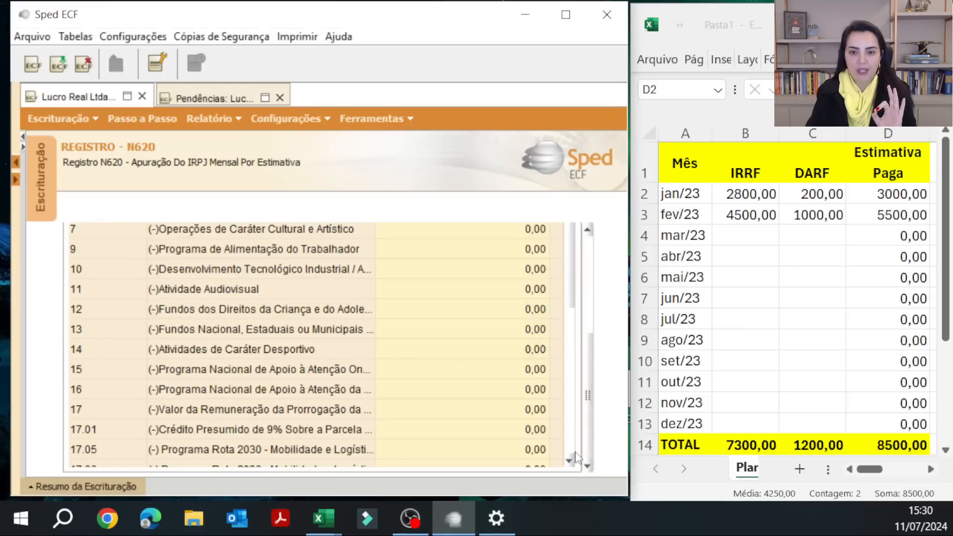
{"action": "scroll", "coordinate": [574, 444], "scroll_direction": "down", "scroll_amount": 5}
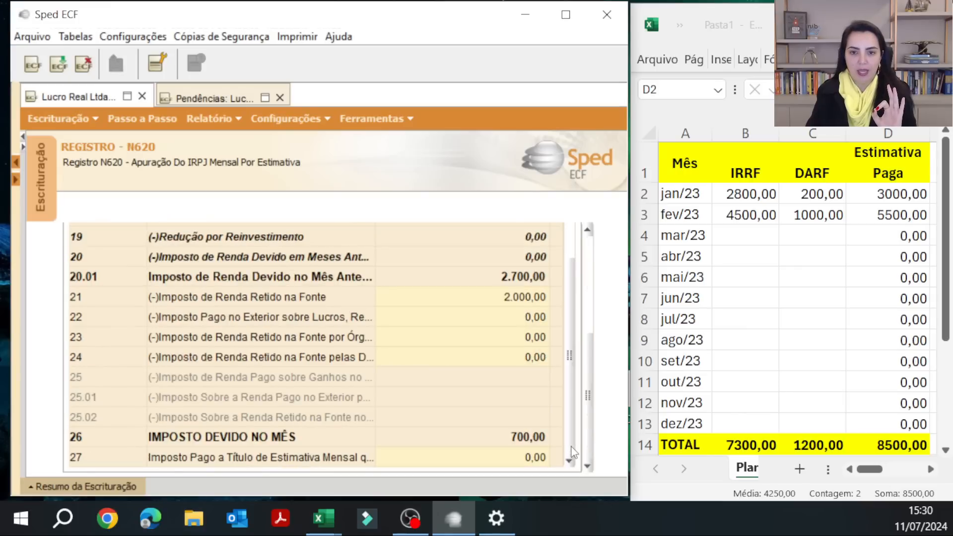
{"action": "left_click", "coordinate": [523, 278]}
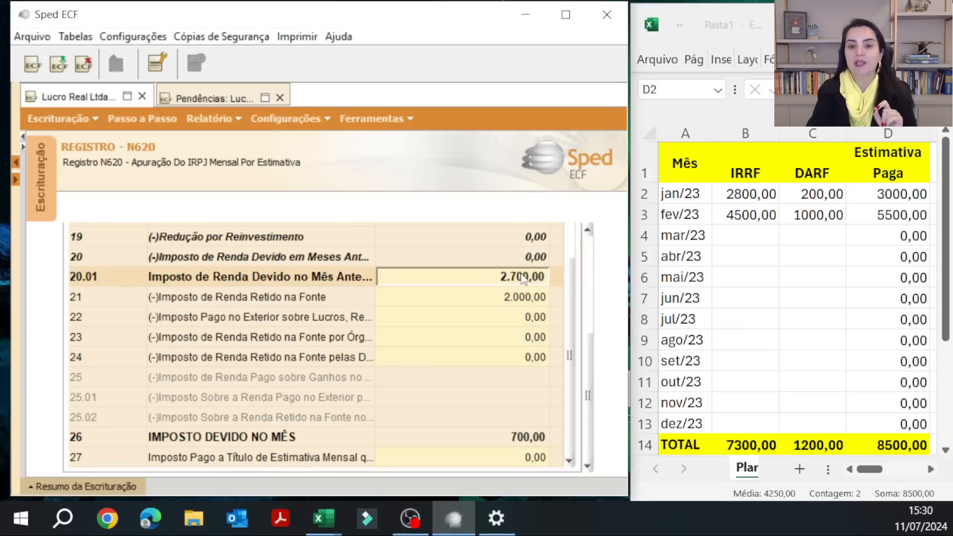
{"action": "left_click", "coordinate": [526, 258]}
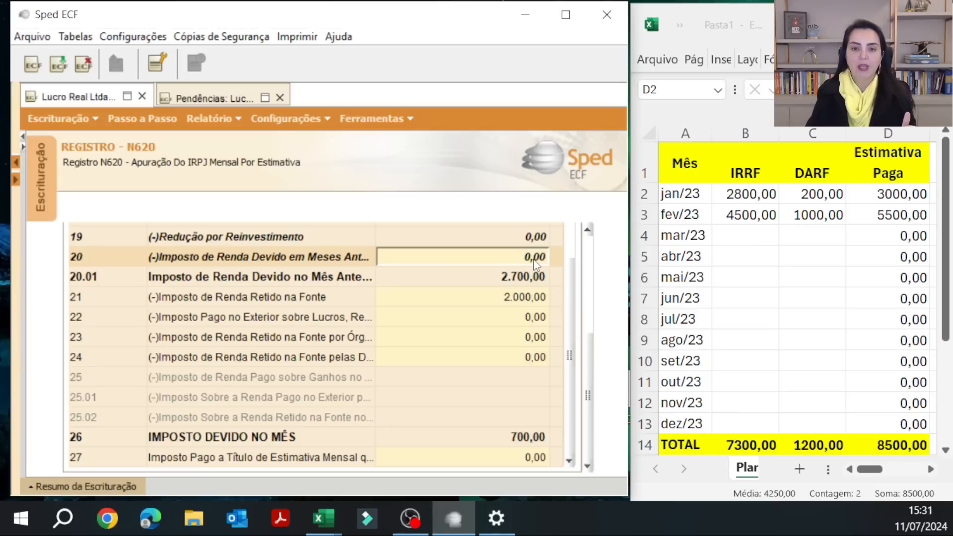
{"action": "left_click", "coordinate": [531, 294]}
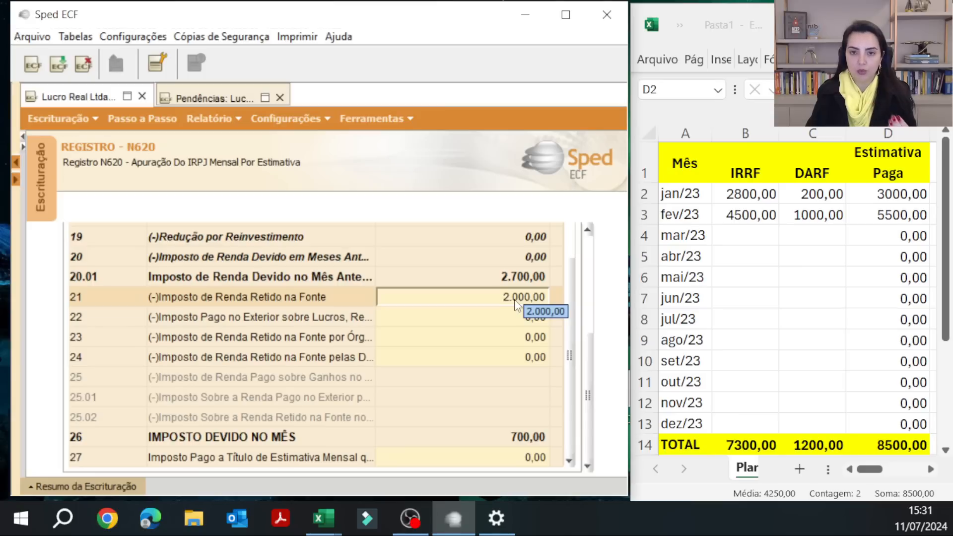
Step: Switch to Excel and enter 2000 as IRRF and 700 as DARF in the ago/23 row
{"action": "left_click", "coordinate": [724, 346]}
{"action": "left_click", "coordinate": [722, 343]}
{"action": "left_click", "coordinate": [736, 336]}
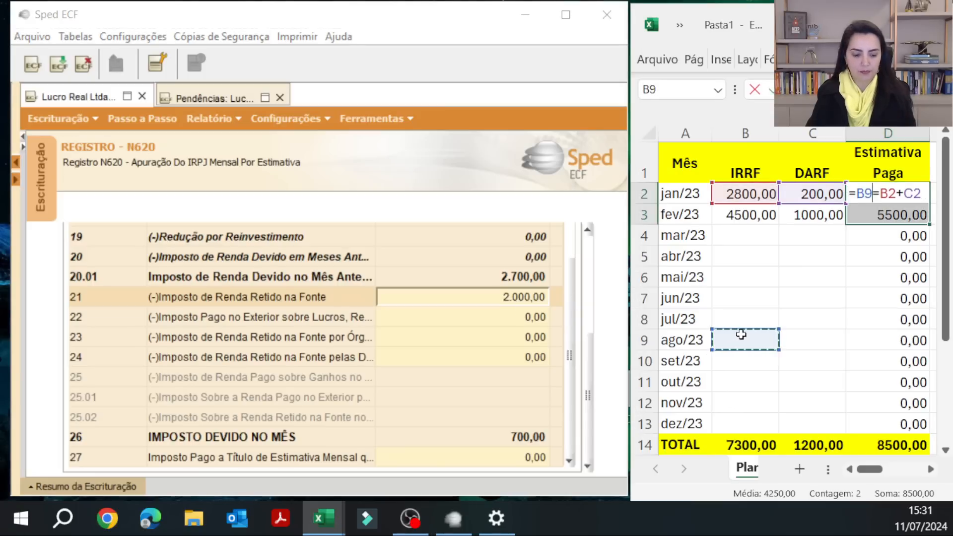
{"action": "key", "text": "Escape"}
{"action": "left_click", "coordinate": [741, 336]}
{"action": "type", "text": "200"}
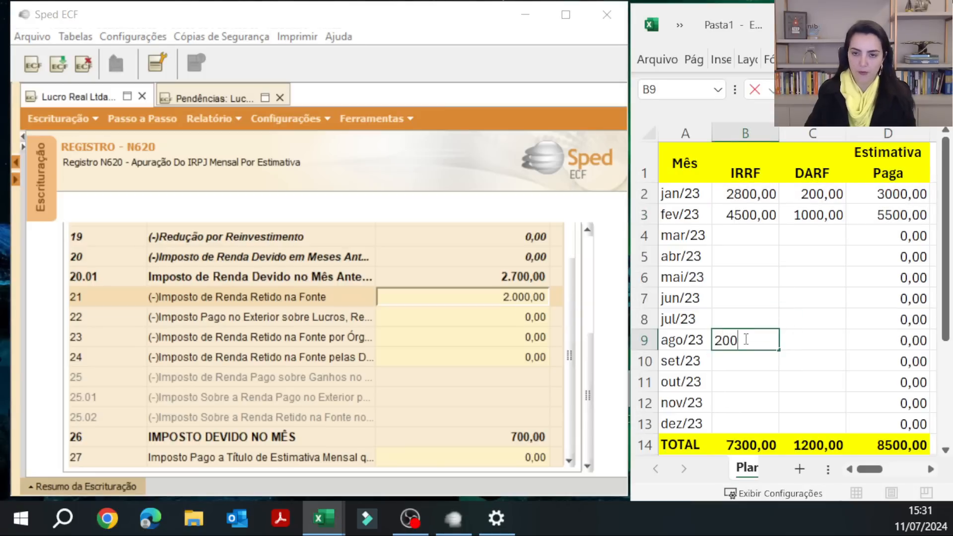
{"action": "type", "text": "0"}
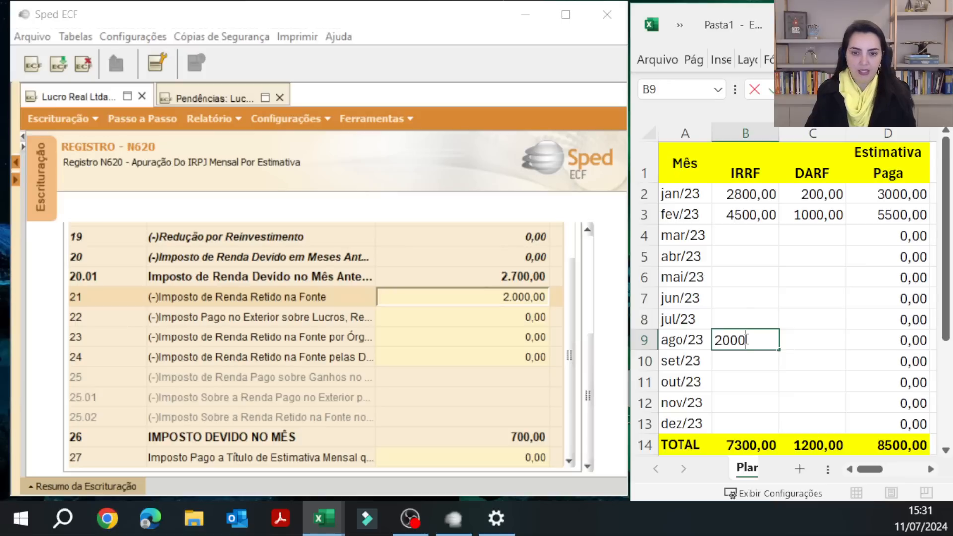
{"action": "key", "text": "Tab"}
{"action": "type", "text": "700"}
{"action": "key", "text": "Tab"}
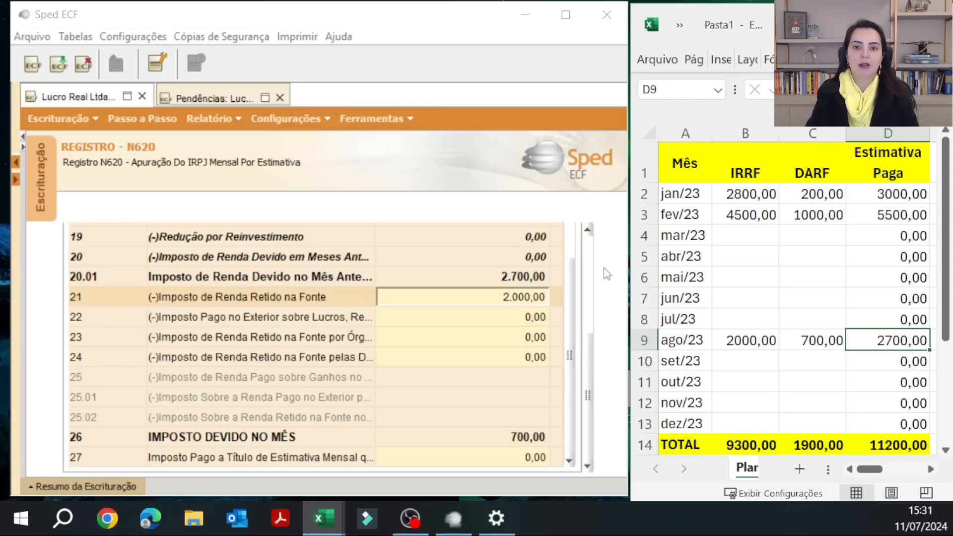
Step: Return to Sped ECF and check the income tax calculation base for September, October and November in register N620
{"action": "left_click", "coordinate": [589, 248]}
{"action": "left_click", "coordinate": [380, 232]}
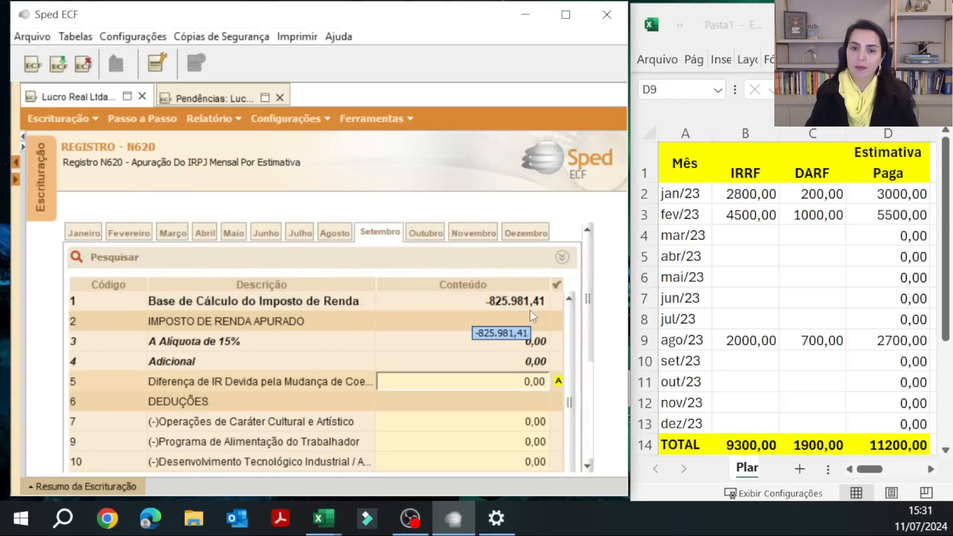
{"action": "left_click", "coordinate": [482, 302]}
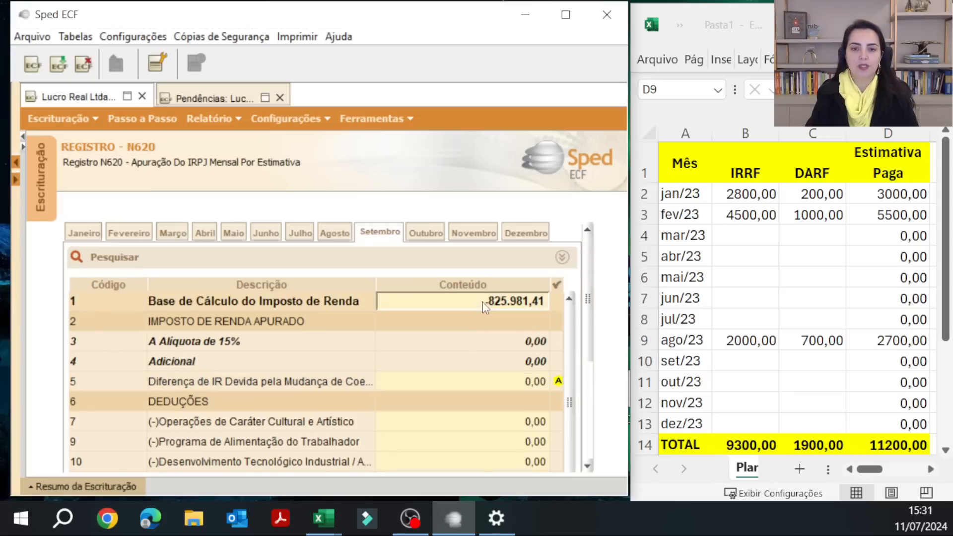
{"action": "left_click", "coordinate": [427, 232]}
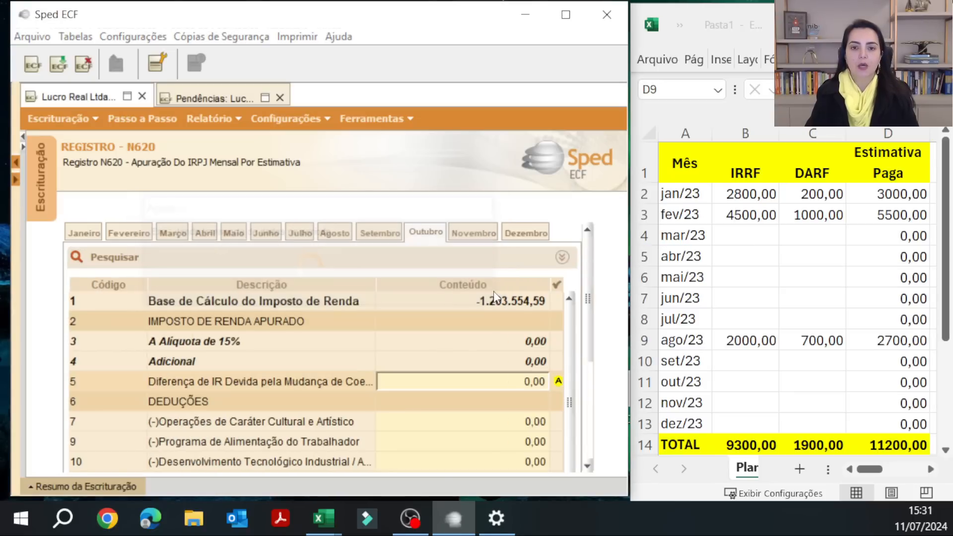
{"action": "left_click", "coordinate": [472, 233]}
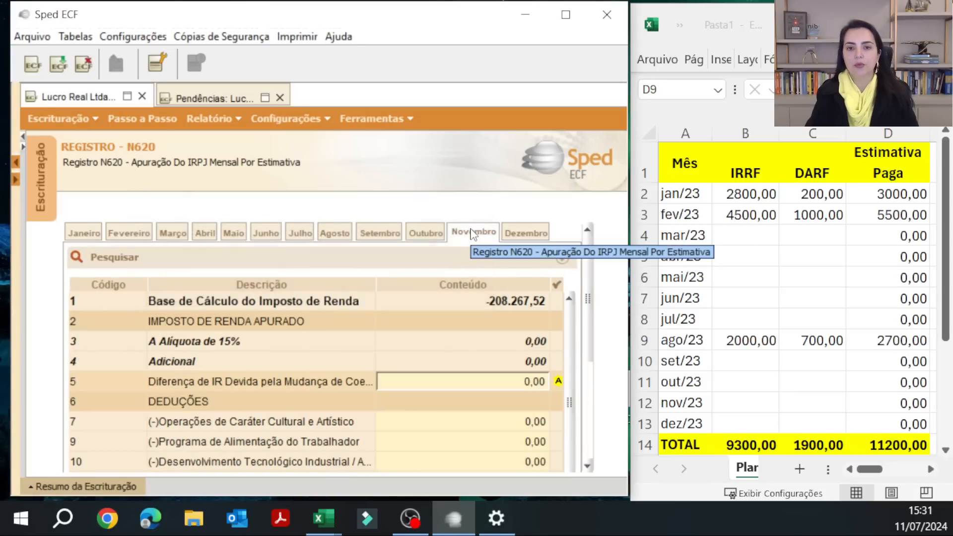
Step: Open December in register N620 and review the calculation base, 15% rate, withheld tax and tax due in the month
{"action": "left_click", "coordinate": [543, 233]}
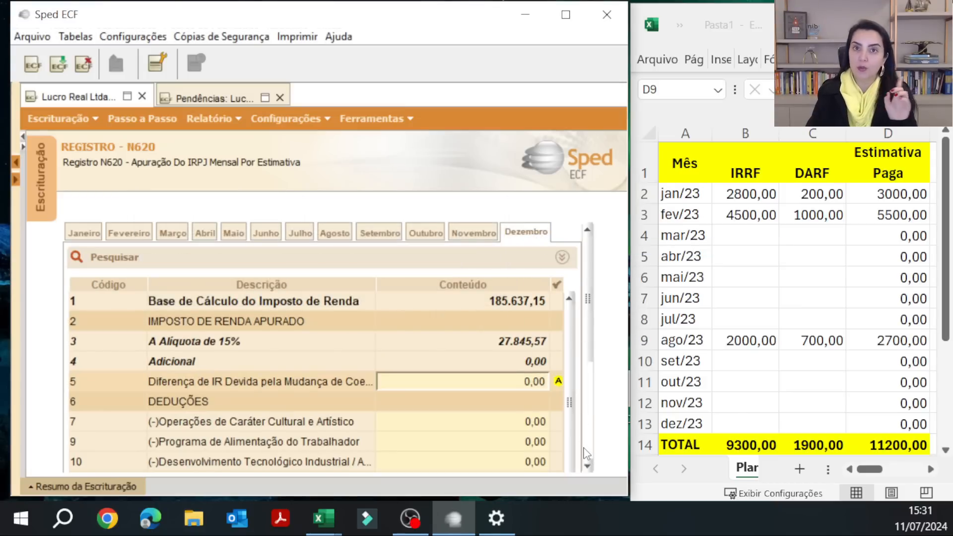
{"action": "left_click", "coordinate": [518, 347]}
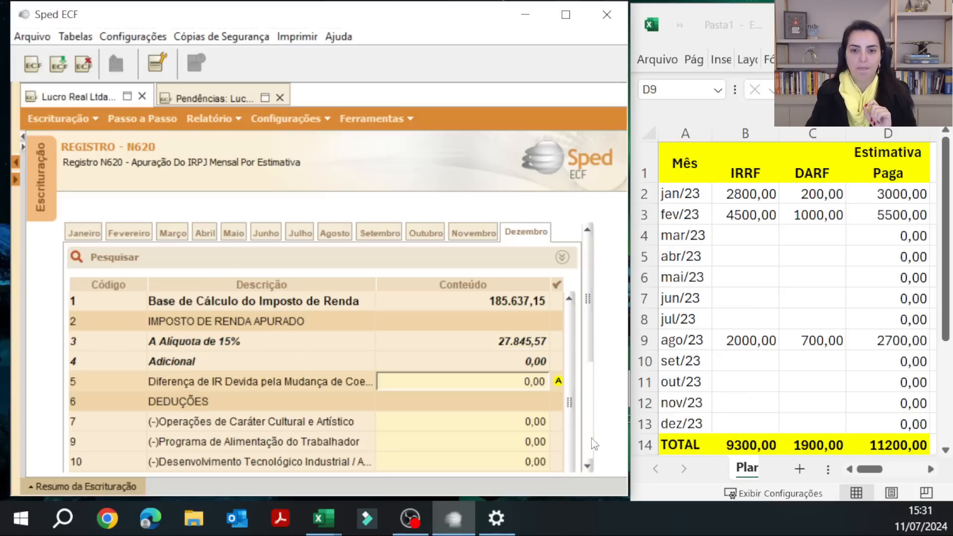
{"action": "scroll", "coordinate": [590, 447], "scroll_direction": "down", "scroll_amount": 3}
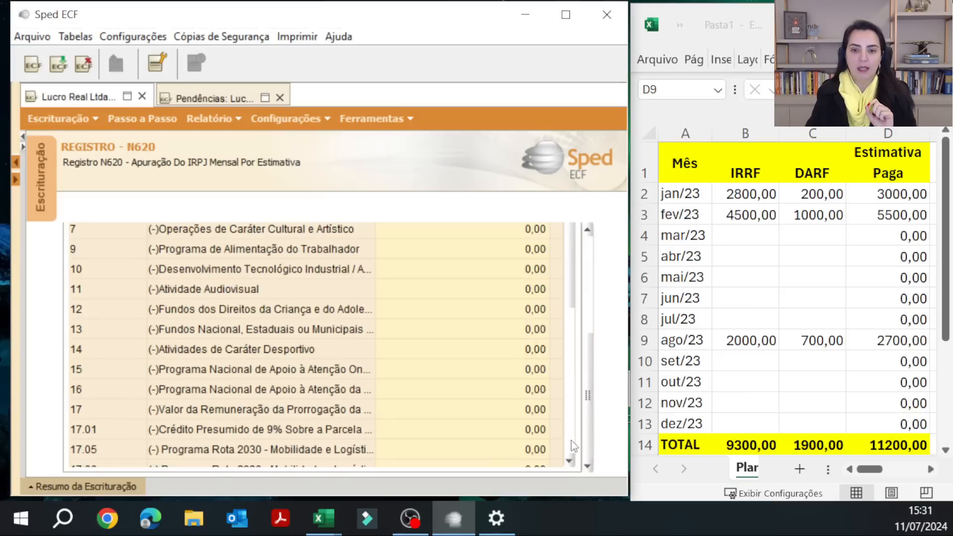
{"action": "scroll", "coordinate": [572, 446], "scroll_direction": "down", "scroll_amount": 4}
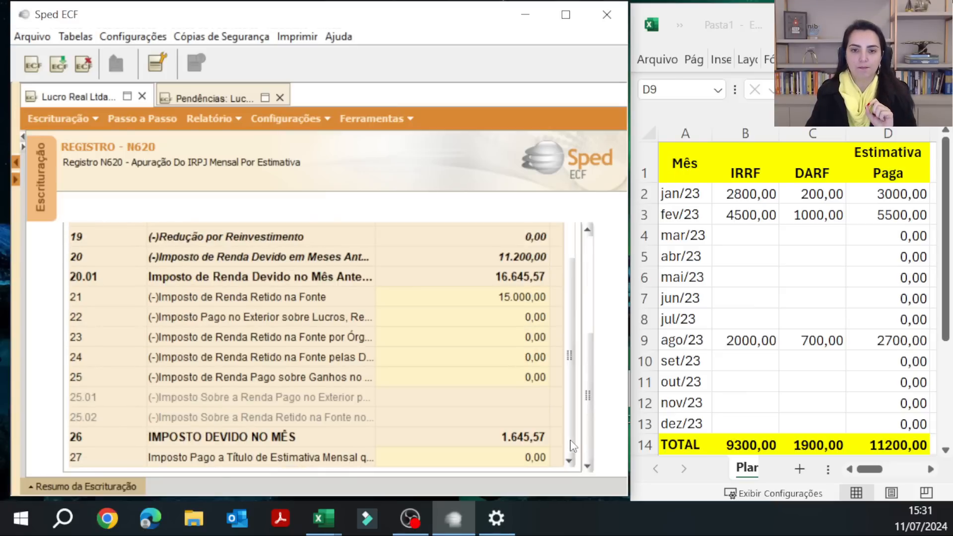
Step: Compare December's line 20, tax due in previous months, with the Estimativa Paga total in the Excel spreadsheet
{"action": "left_click", "coordinate": [520, 262]}
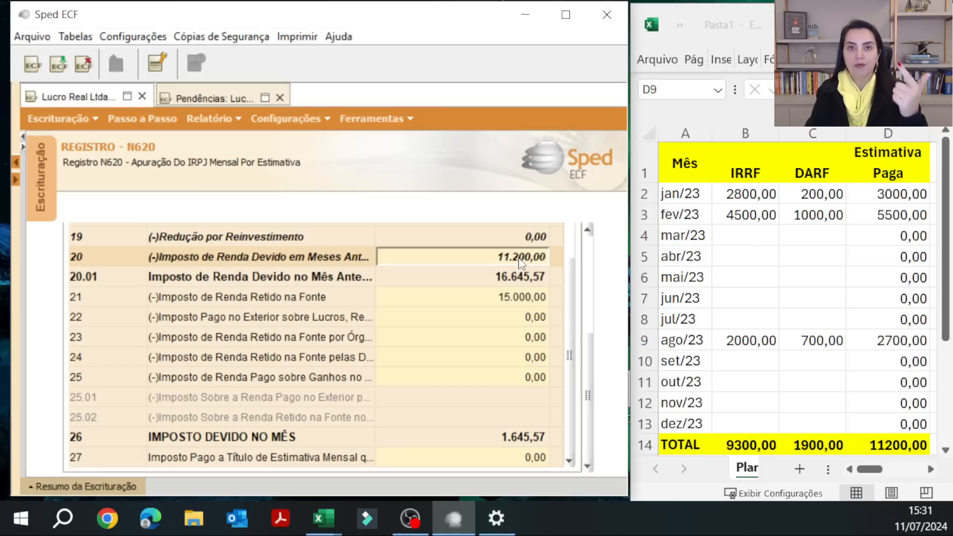
{"action": "key", "text": "Return"}
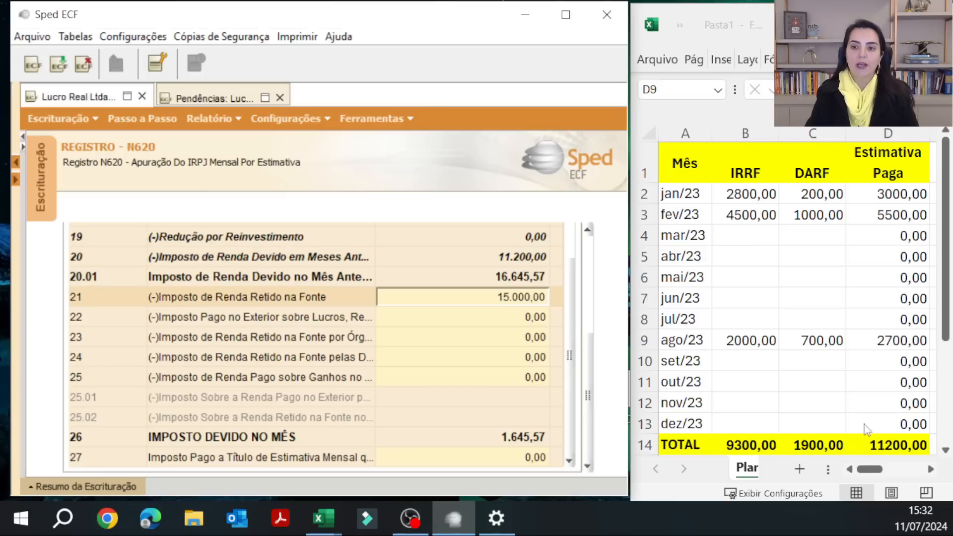
{"action": "left_click", "coordinate": [917, 442]}
{"action": "left_click", "coordinate": [916, 442]}
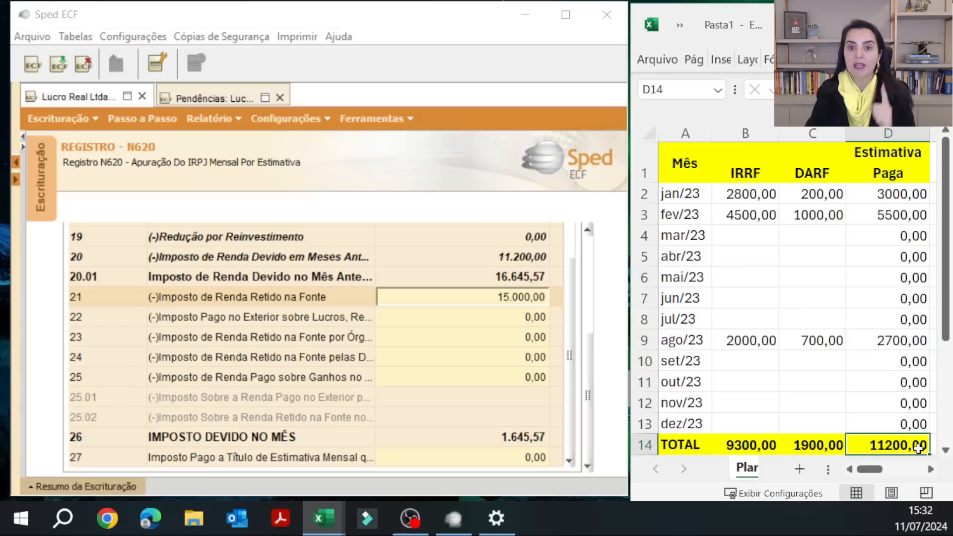
{"action": "left_click", "coordinate": [523, 256]}
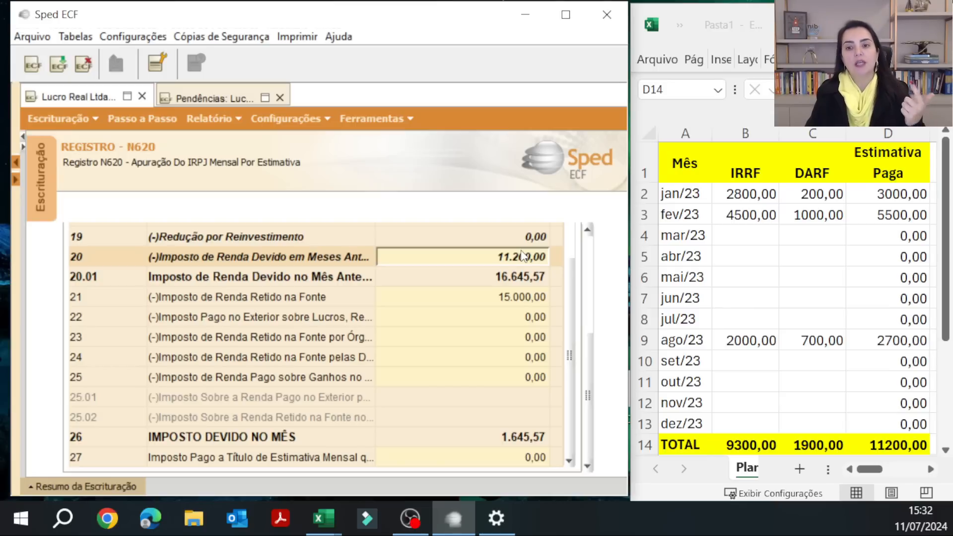
Step: Open September in register N620 and enter 4000 as Imposto de Renda Retido na Fonte on line 21
{"action": "left_click", "coordinate": [514, 298]}
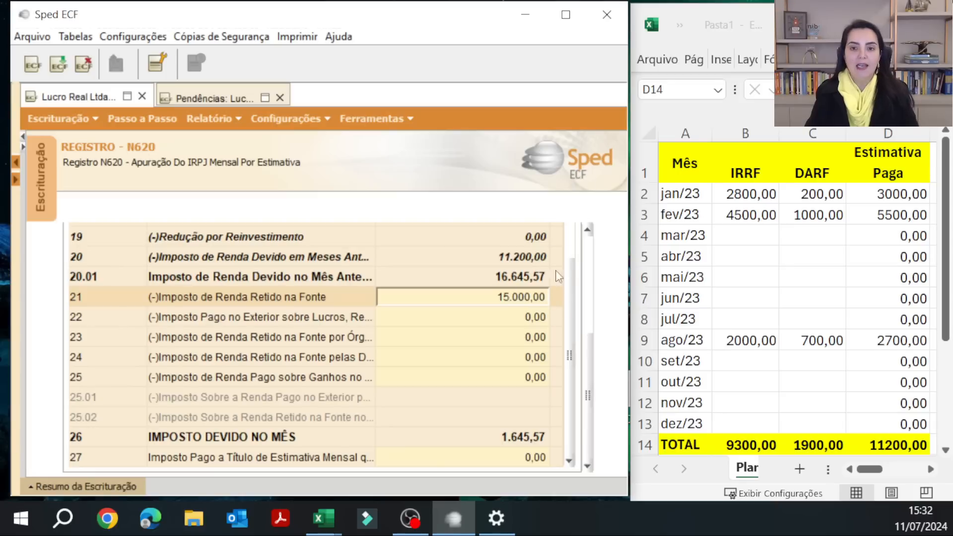
{"action": "scroll", "coordinate": [590, 252], "scroll_direction": "up", "scroll_amount": 4}
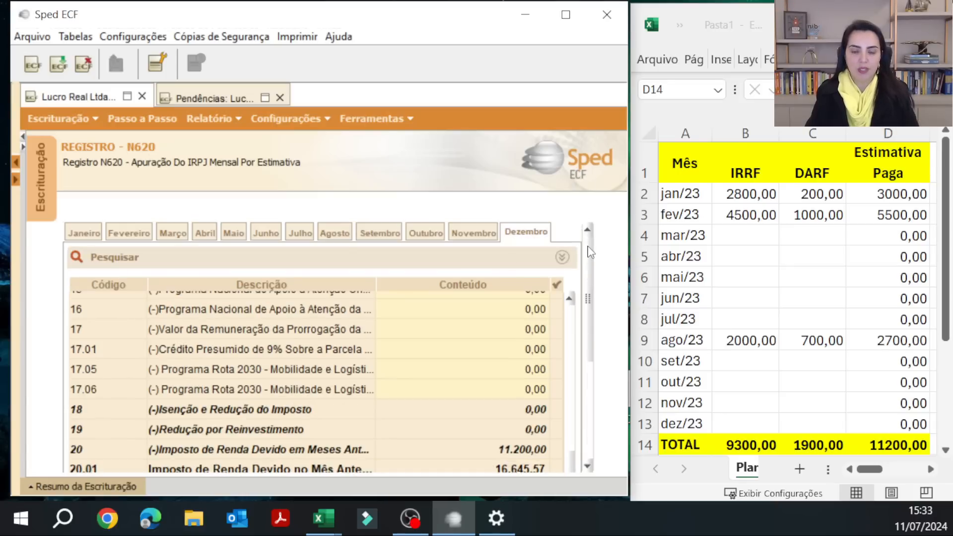
{"action": "left_click", "coordinate": [372, 230]}
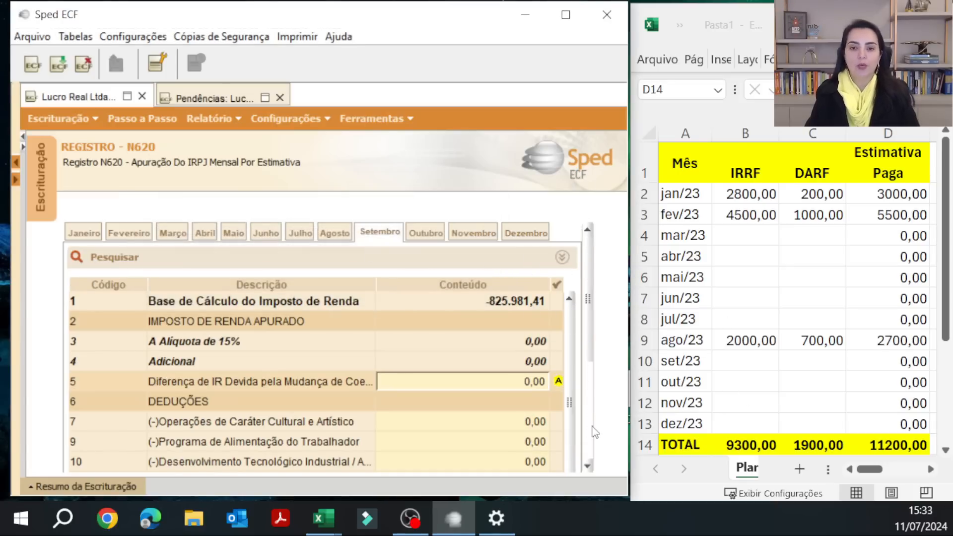
{"action": "left_click", "coordinate": [528, 356]}
{"action": "left_click", "coordinate": [528, 349]}
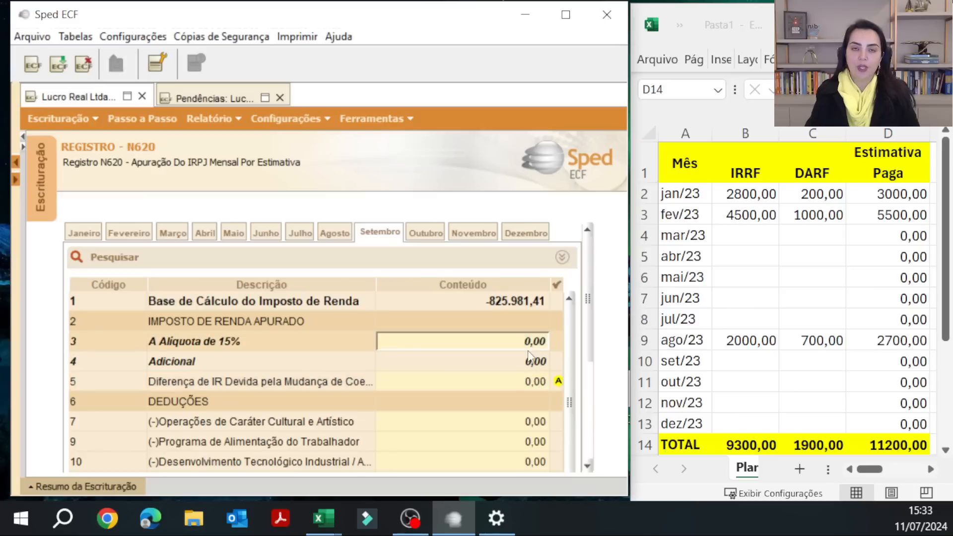
{"action": "left_click", "coordinate": [528, 304]}
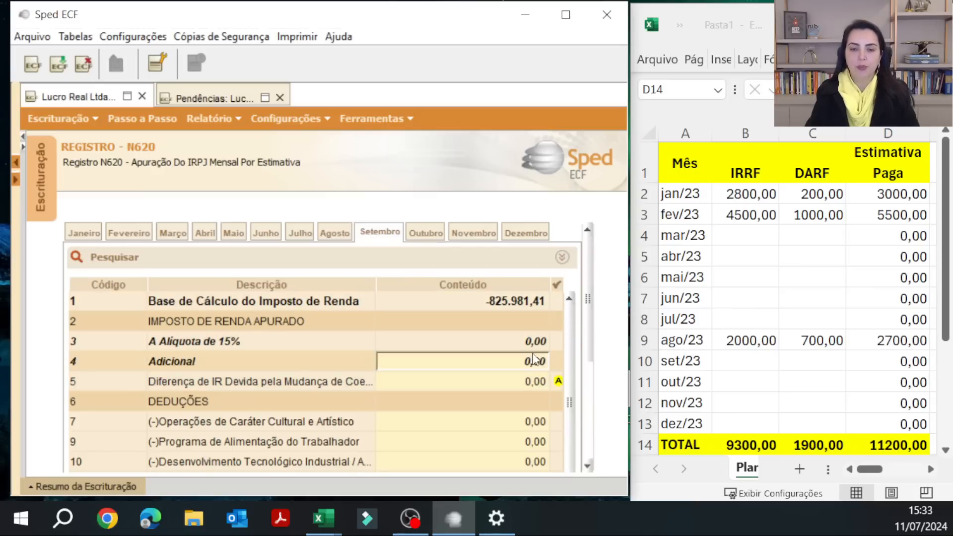
{"action": "scroll", "coordinate": [596, 442], "scroll_direction": "down", "scroll_amount": 3}
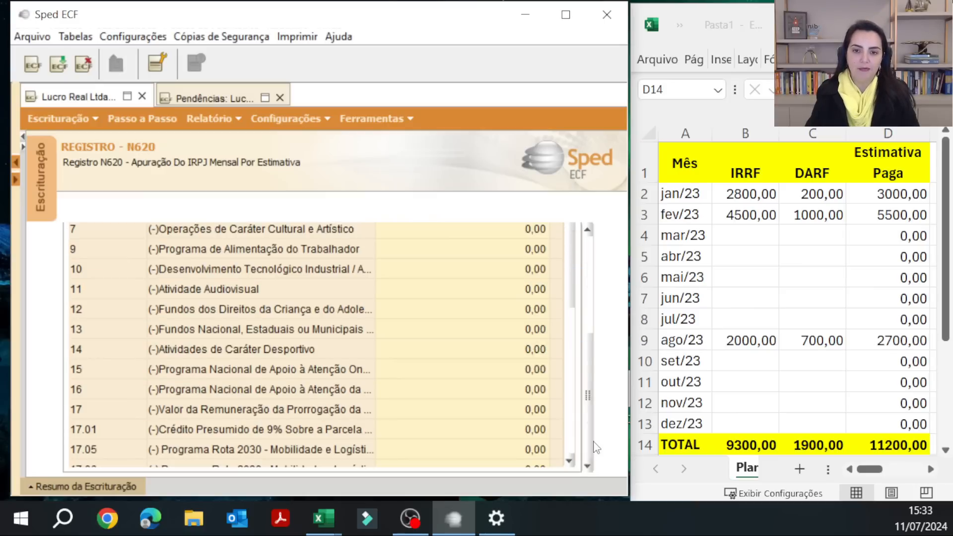
{"action": "scroll", "coordinate": [575, 441], "scroll_direction": "down", "scroll_amount": 3}
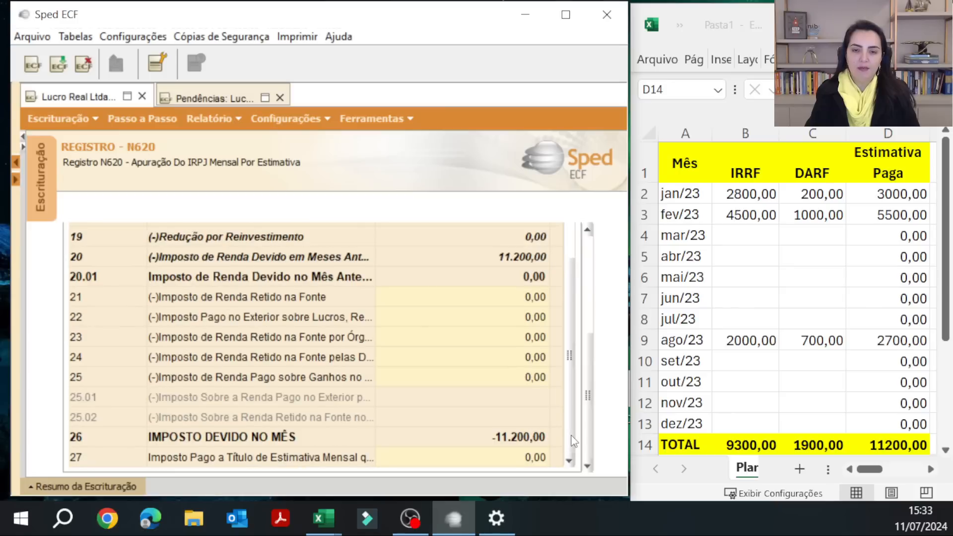
{"action": "left_click", "coordinate": [522, 303]}
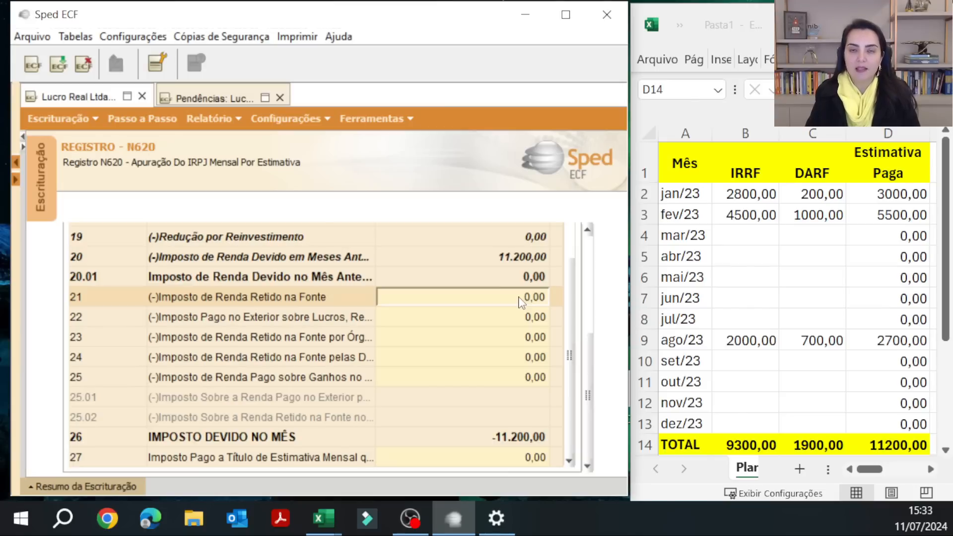
{"action": "type", "text": "4000"}
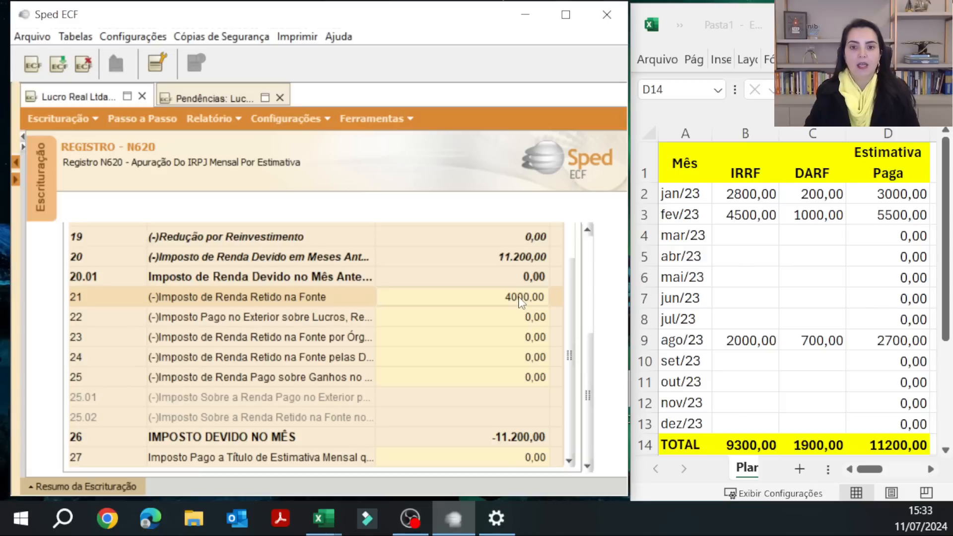
{"action": "key", "text": "Return"}
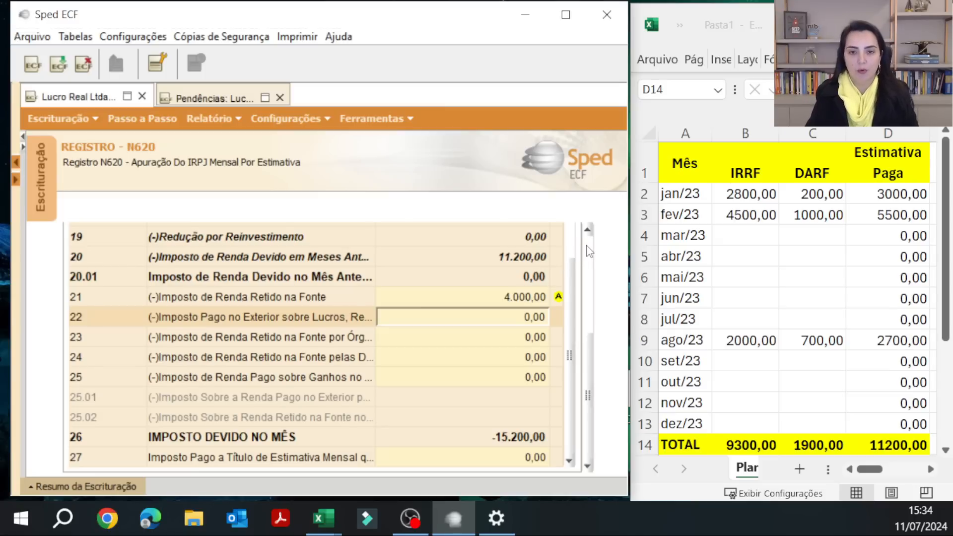
Step: Check whether December's line 20 in register N620 includes September's withheld tax, and return to September's deduction lines
{"action": "scroll", "coordinate": [590, 252], "scroll_direction": "up", "scroll_amount": 5}
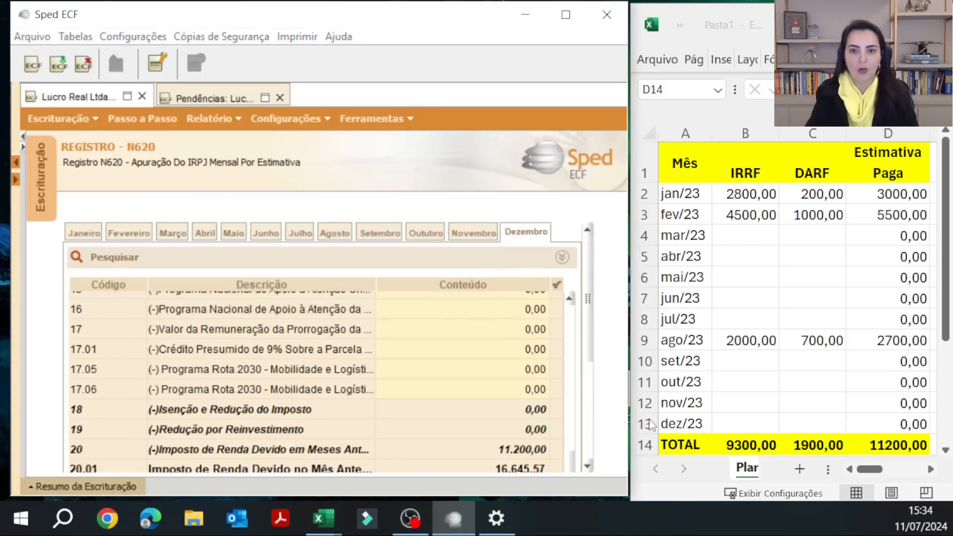
{"action": "scroll", "coordinate": [589, 460], "scroll_direction": "down", "scroll_amount": 5}
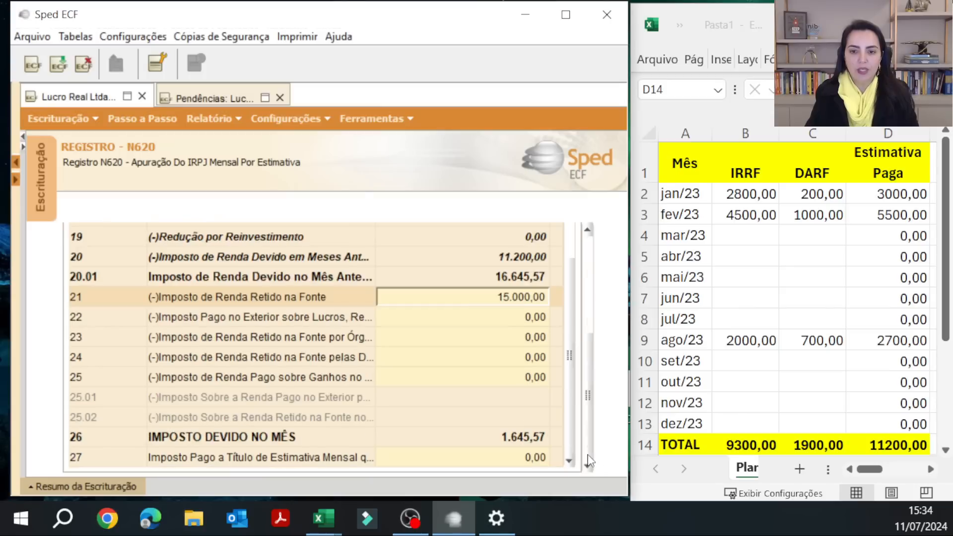
{"action": "left_click", "coordinate": [498, 257]}
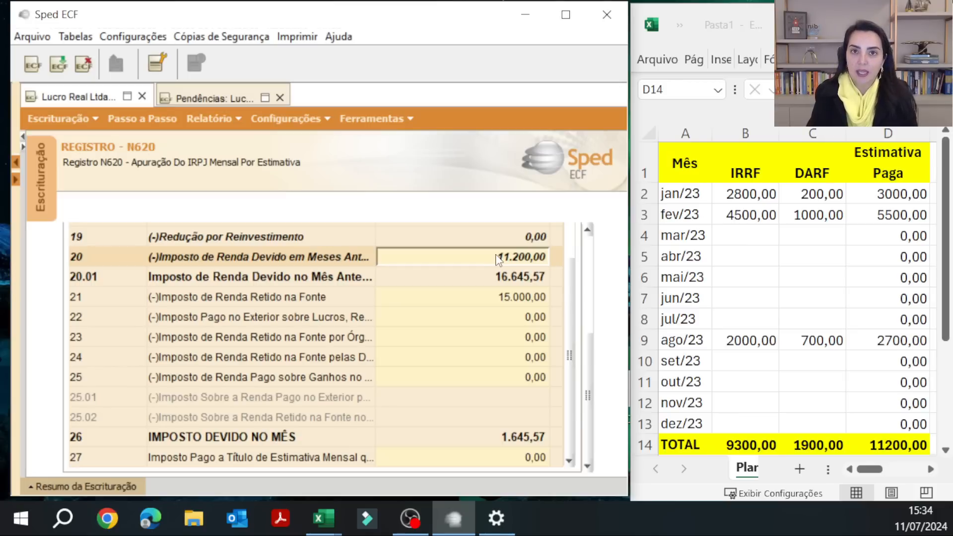
{"action": "key", "text": "Return"}
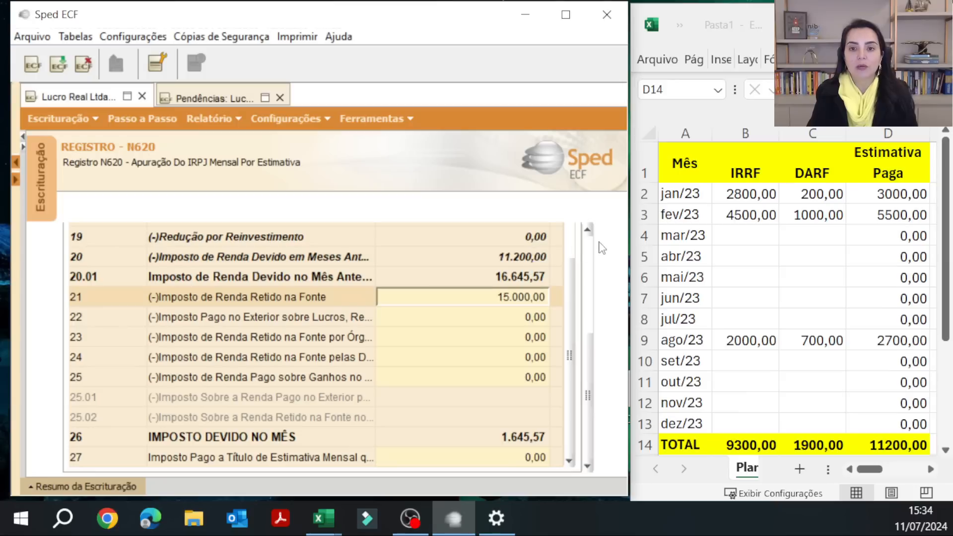
{"action": "scroll", "coordinate": [591, 243], "scroll_direction": "up", "scroll_amount": 3}
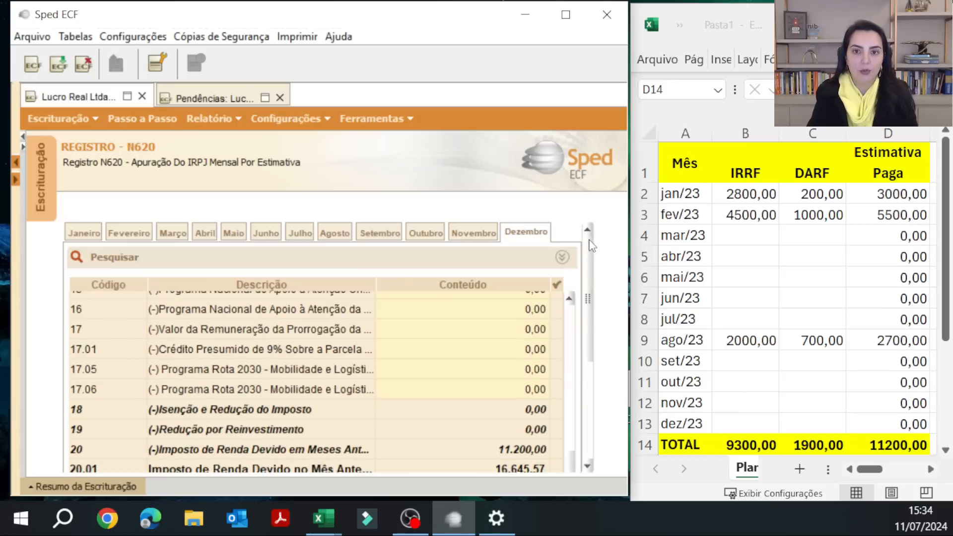
{"action": "left_click", "coordinate": [363, 233]}
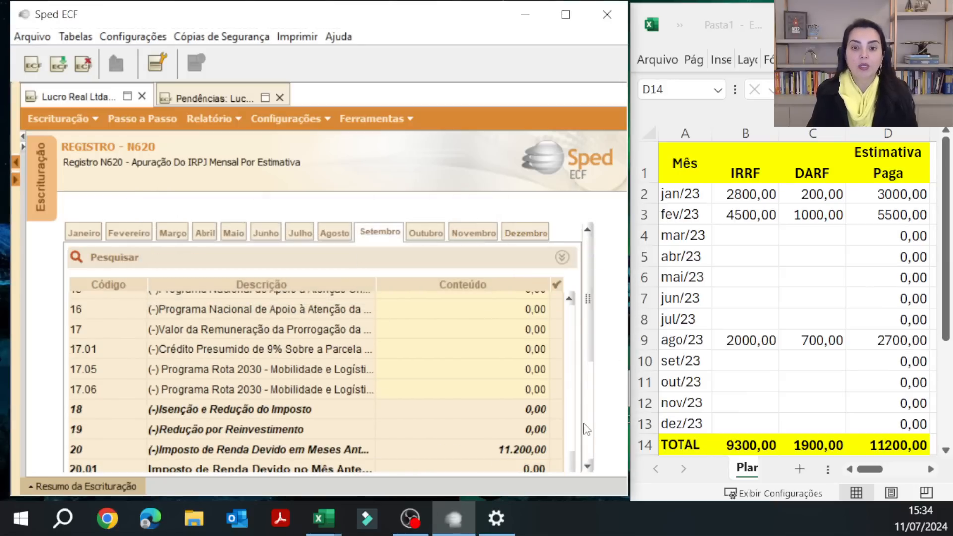
{"action": "scroll", "coordinate": [591, 434], "scroll_direction": "down", "scroll_amount": 5}
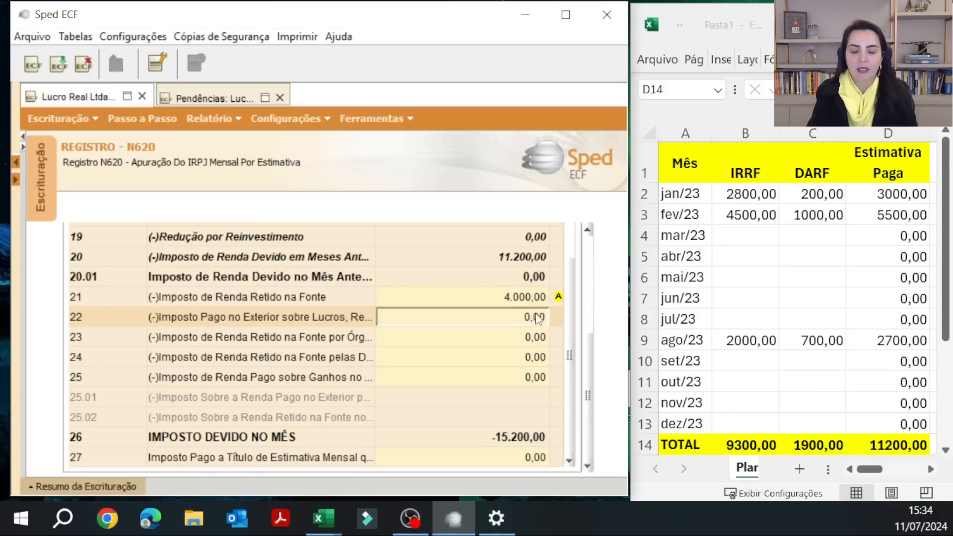
Step: Clear the withheld income tax amount on September's line 21
{"action": "left_click", "coordinate": [527, 297]}
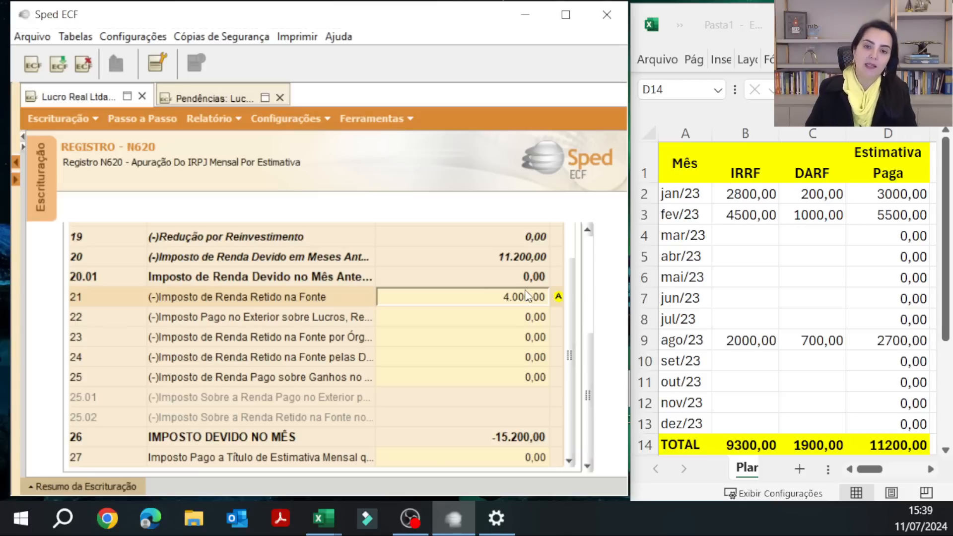
{"action": "key", "text": "Delete"}
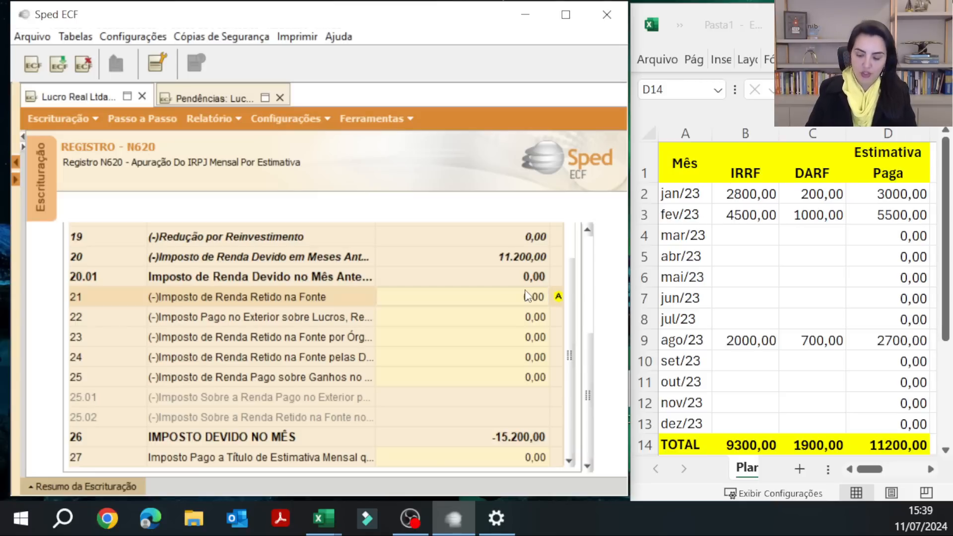
{"action": "key", "text": "Return"}
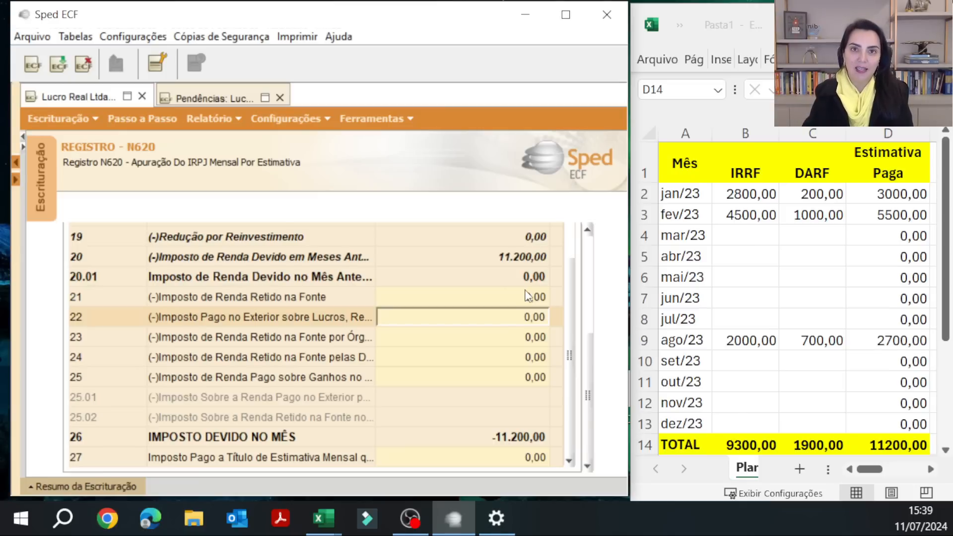
Step: Reopen December in register N620 and review the calculation base, 15% tax, tax due in previous months and withheld tax
{"action": "left_click", "coordinate": [591, 249]}
{"action": "left_click", "coordinate": [535, 235]}
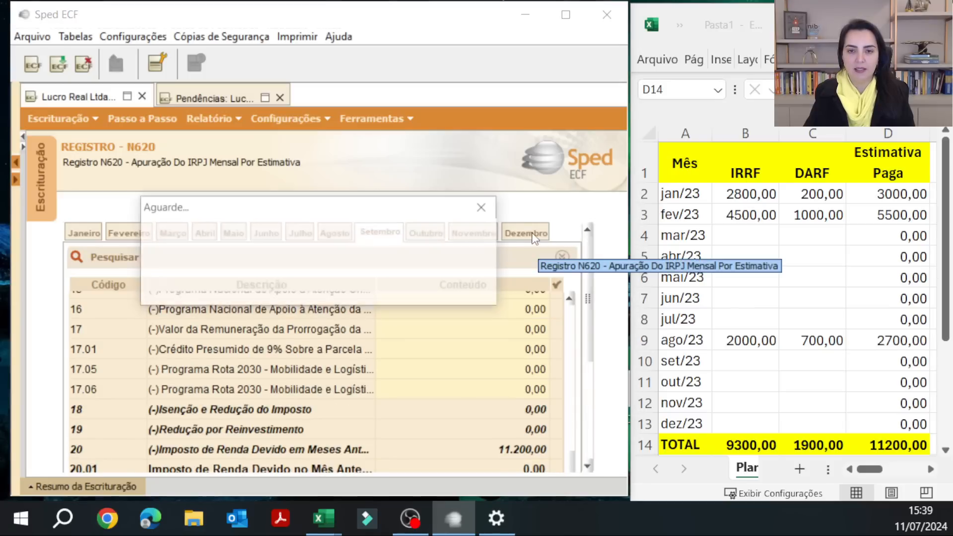
{"action": "left_click", "coordinate": [591, 389]}
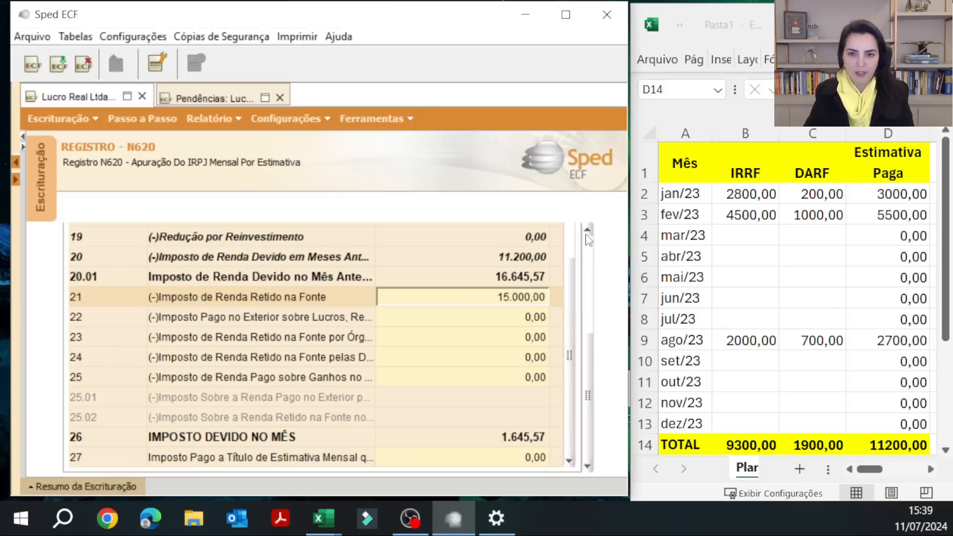
{"action": "scroll", "coordinate": [591, 248], "scroll_direction": "up", "scroll_amount": 4}
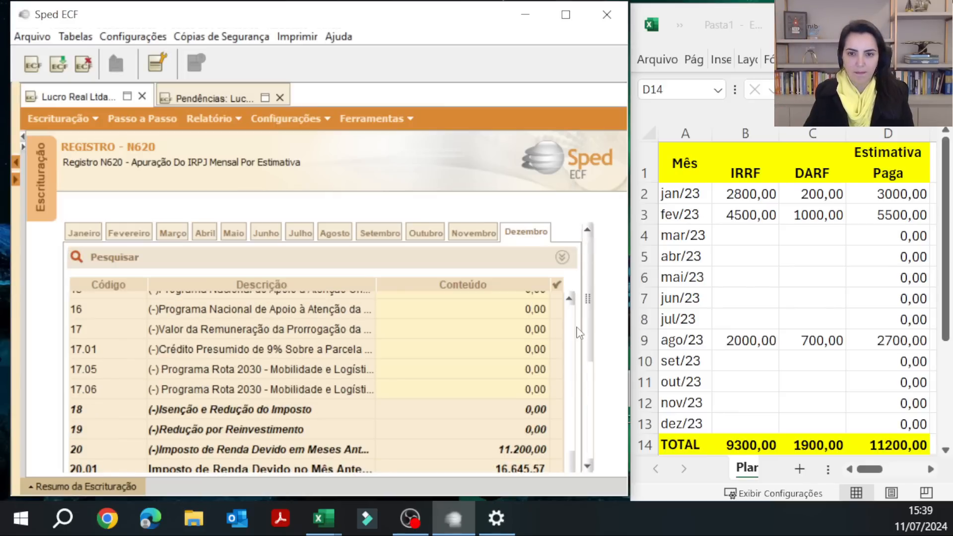
{"action": "scroll", "coordinate": [576, 318], "scroll_direction": "up", "scroll_amount": 5}
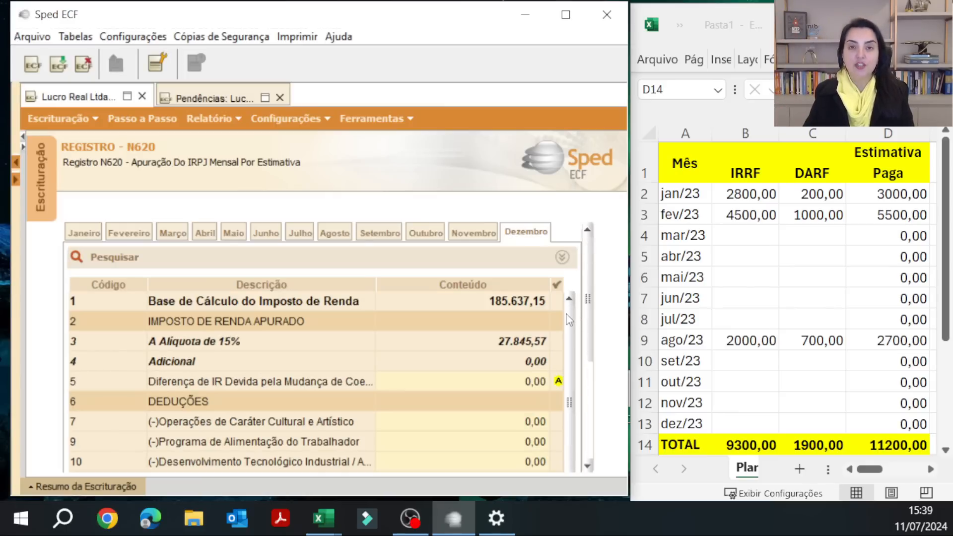
{"action": "left_click", "coordinate": [524, 342]}
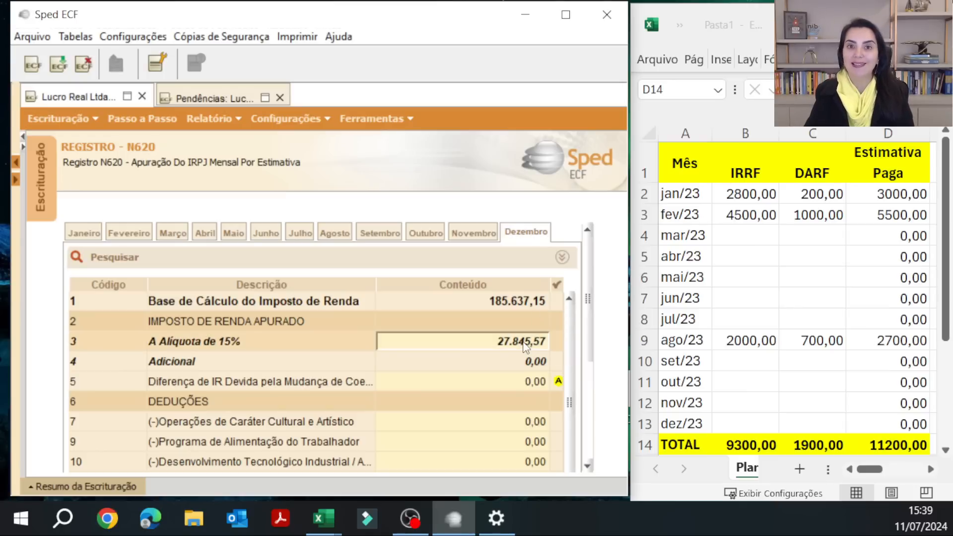
{"action": "scroll", "coordinate": [591, 454], "scroll_direction": "down", "scroll_amount": 2}
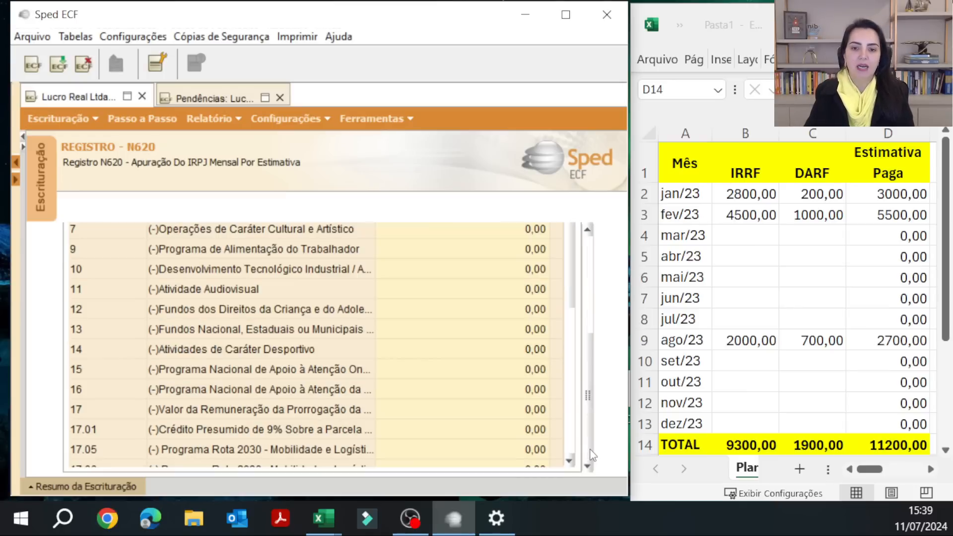
{"action": "scroll", "coordinate": [576, 442], "scroll_direction": "down", "scroll_amount": 4}
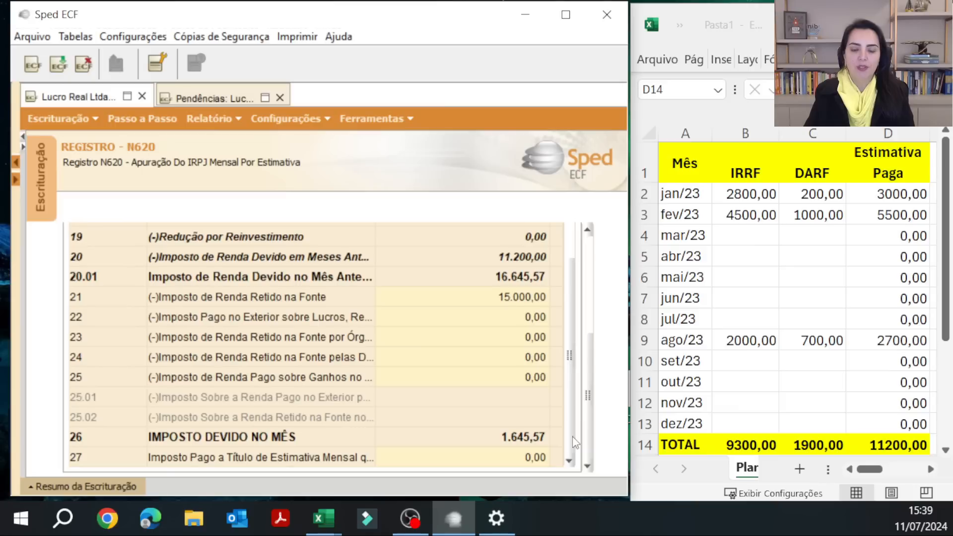
{"action": "left_click", "coordinate": [514, 260]}
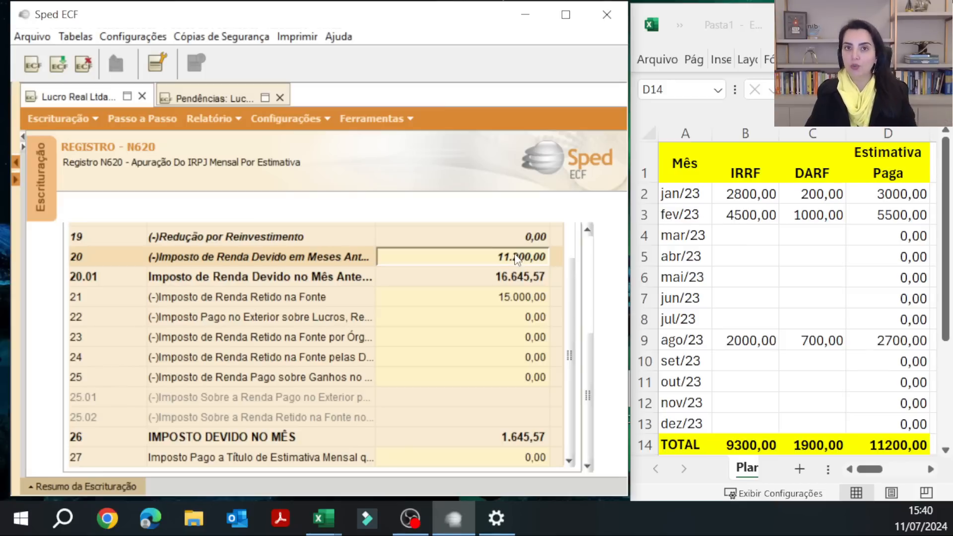
{"action": "left_click", "coordinate": [517, 276]}
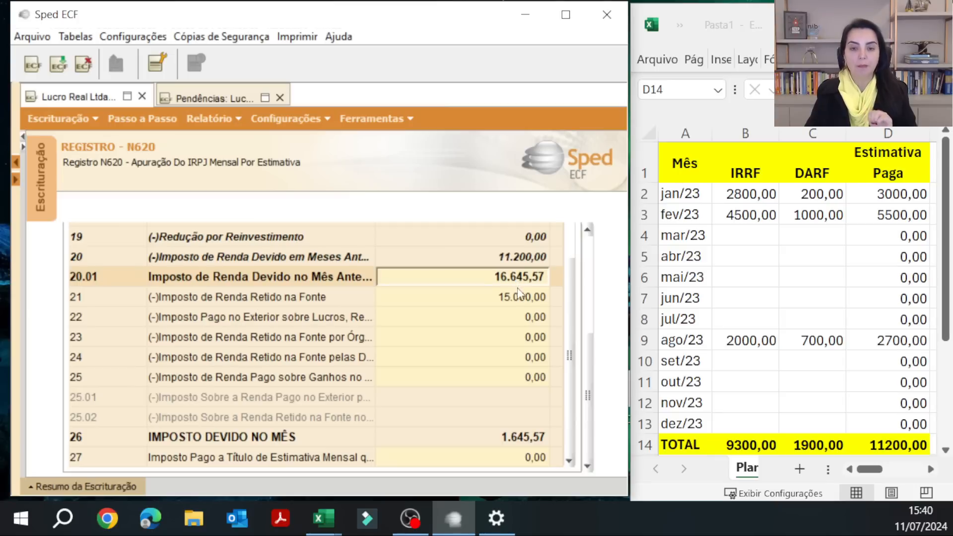
{"action": "left_click", "coordinate": [523, 298]}
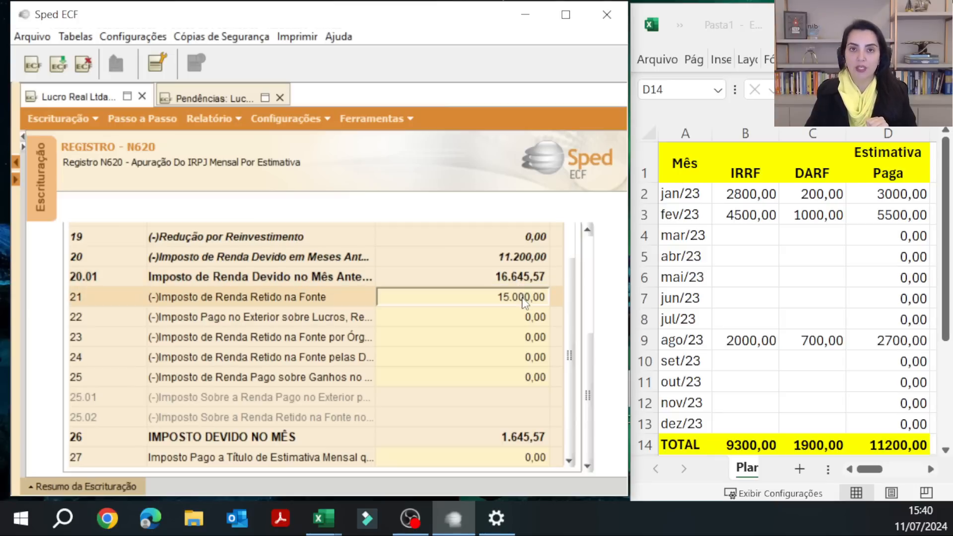
Step: Switch to Excel and enter 15000 as IRRF and 1645,57 as DARF in the dez/23 row
{"action": "key", "text": "Down"}
{"action": "key", "text": "Down"}
{"action": "key", "text": "alt+Tab"}
{"action": "key", "text": "F2"}
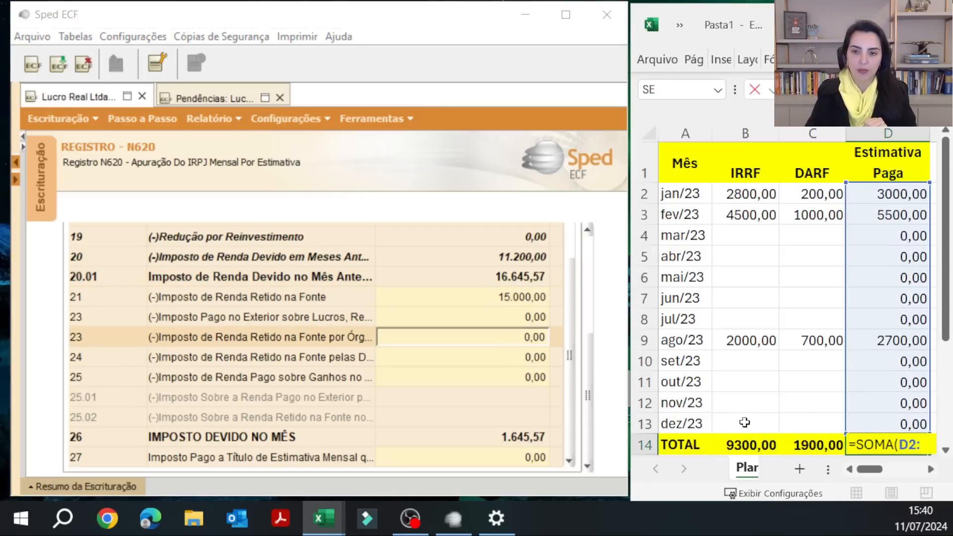
{"action": "left_click", "coordinate": [745, 423]}
{"action": "key", "text": "Escape"}
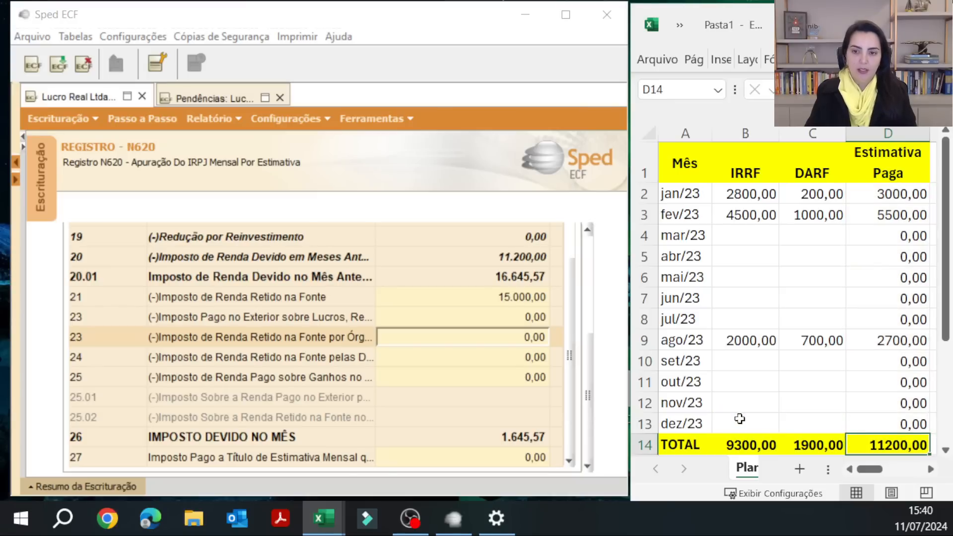
{"action": "left_click", "coordinate": [740, 418]}
{"action": "type", "text": "15000"}
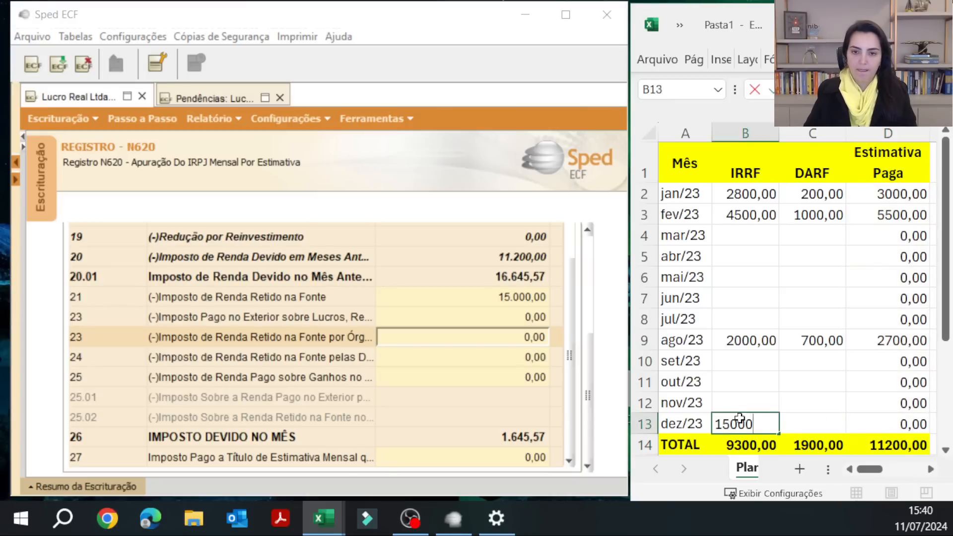
{"action": "key", "text": "Tab"}
{"action": "type", "text": "1645,57"}
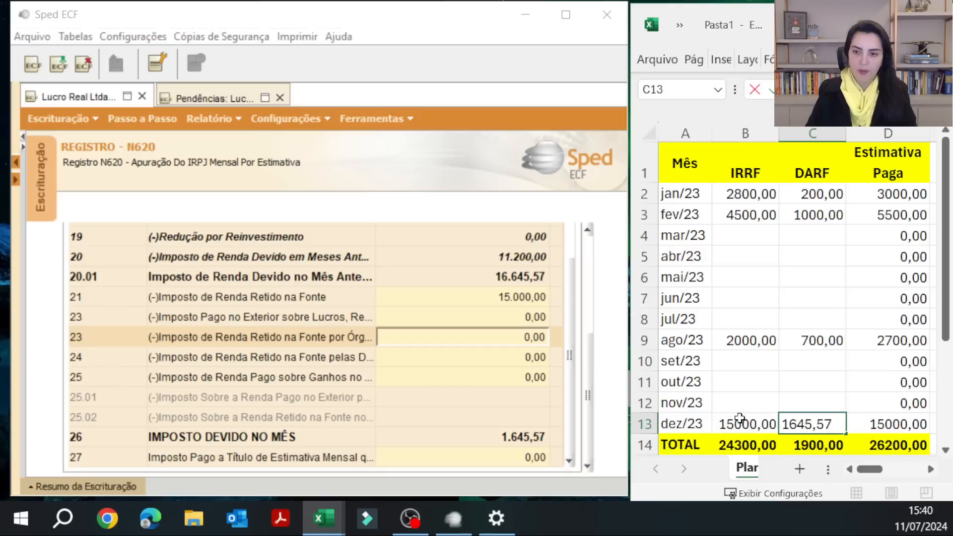
{"action": "key", "text": "Return"}
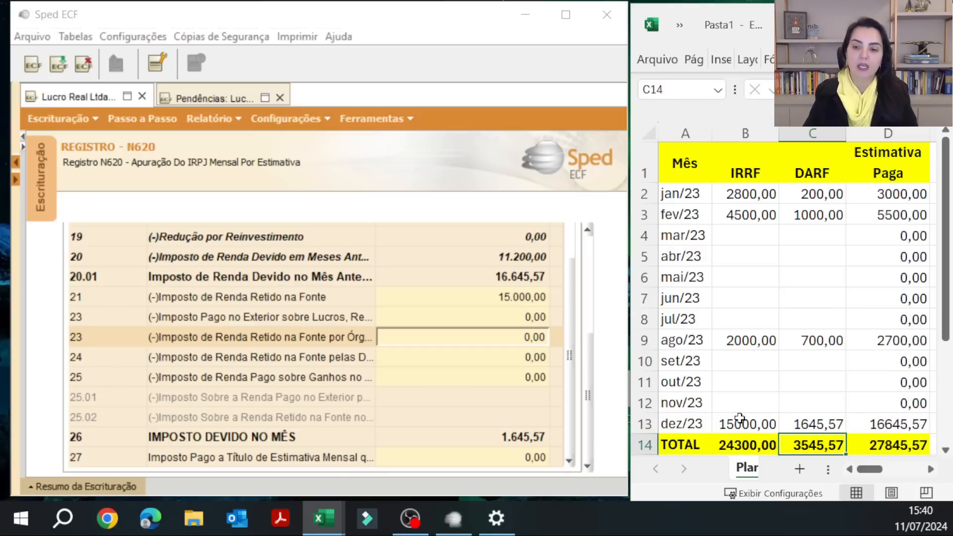
Step: Check the Estimativa Paga total in the Excel table, and December's lines 26 and 27 in register N620
{"action": "left_click", "coordinate": [879, 446]}
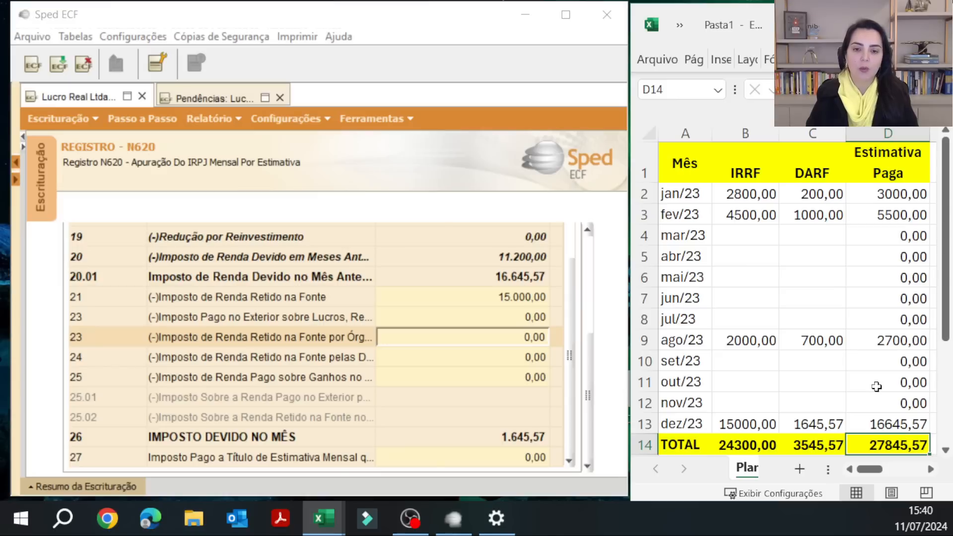
{"action": "left_click", "coordinate": [517, 438]}
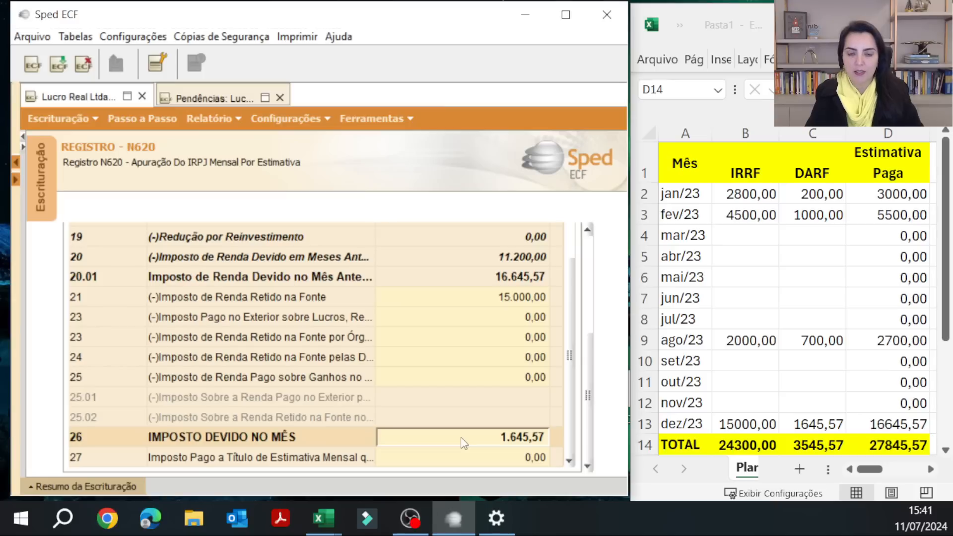
{"action": "key", "text": "Down"}
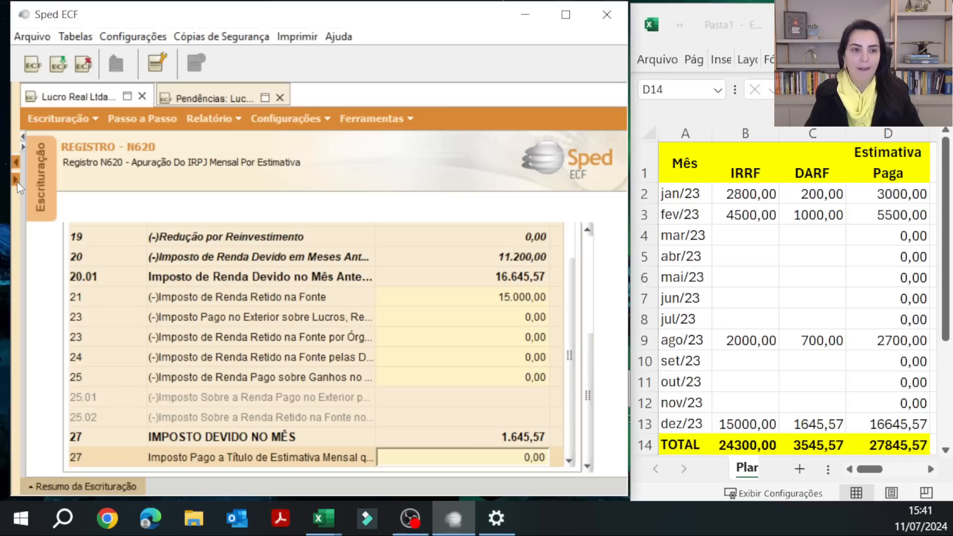
Step: Open register N630 in Sped ECF and examine the annual IRPJ calculation base and the tax at the 15% rate
{"action": "left_click", "coordinate": [22, 147]}
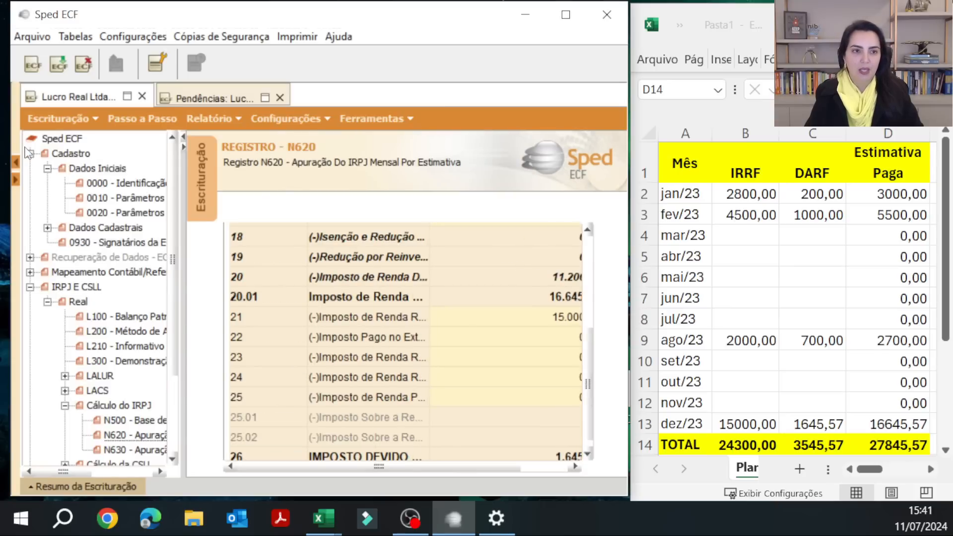
{"action": "left_click", "coordinate": [128, 452]}
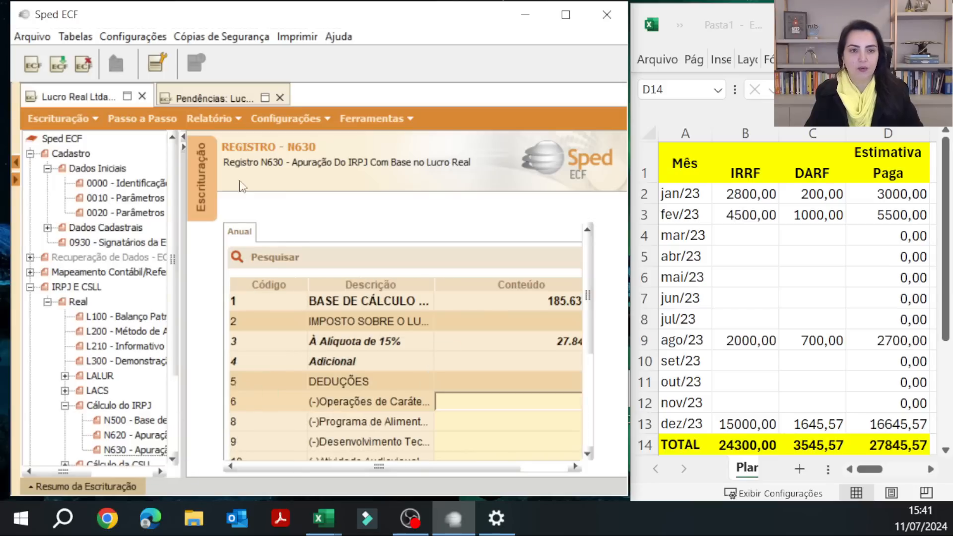
{"action": "left_click", "coordinate": [182, 138]}
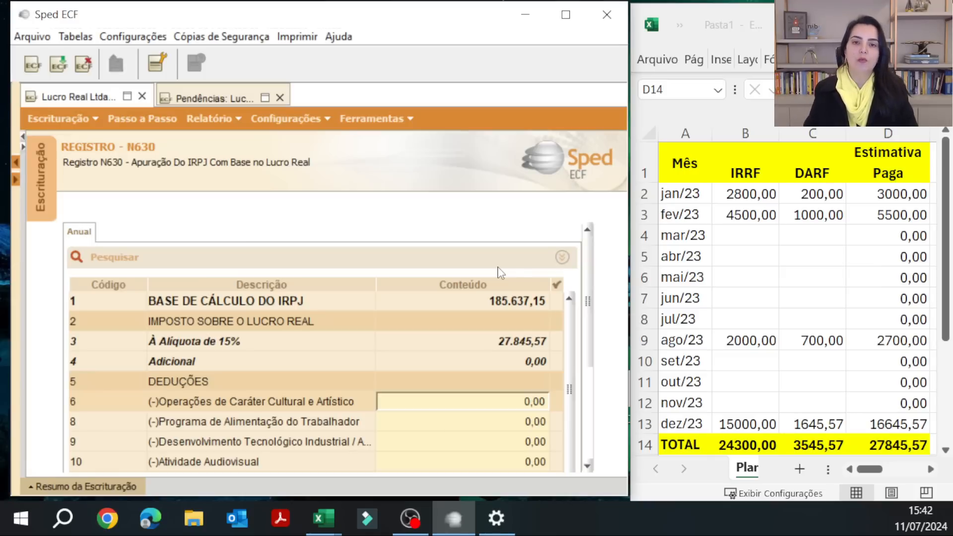
{"action": "left_click", "coordinate": [521, 303]}
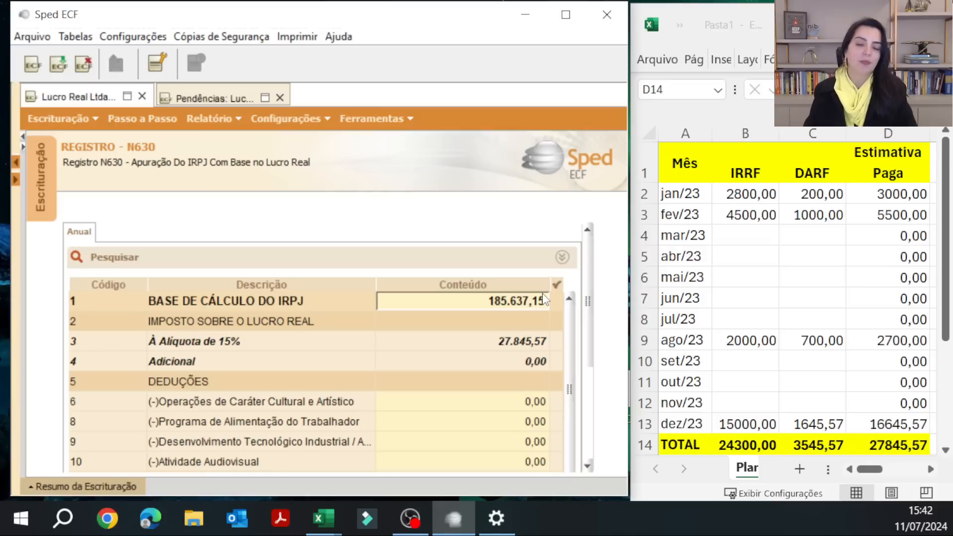
{"action": "key", "text": "Return"}
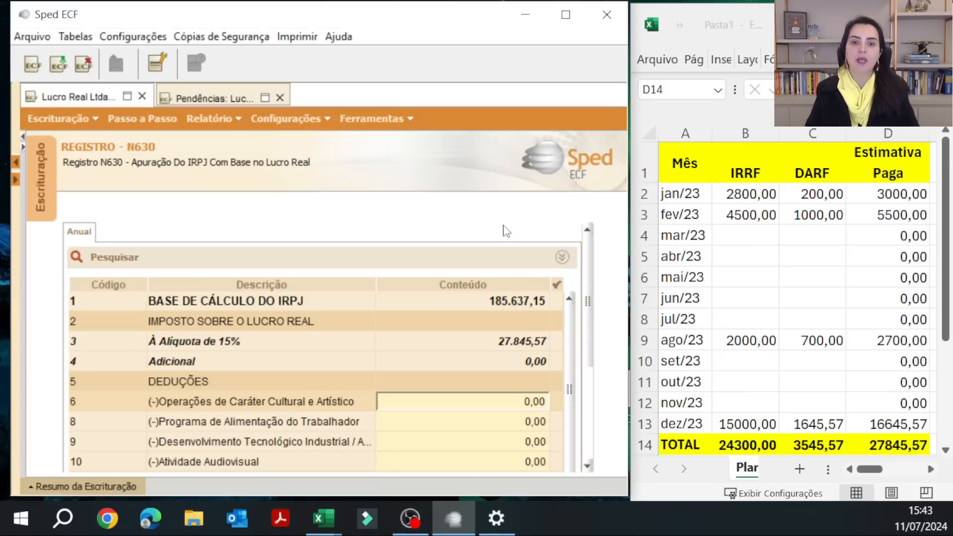
{"action": "left_click_drag", "start_coordinate": [504, 341], "coordinate": [503, 353]}
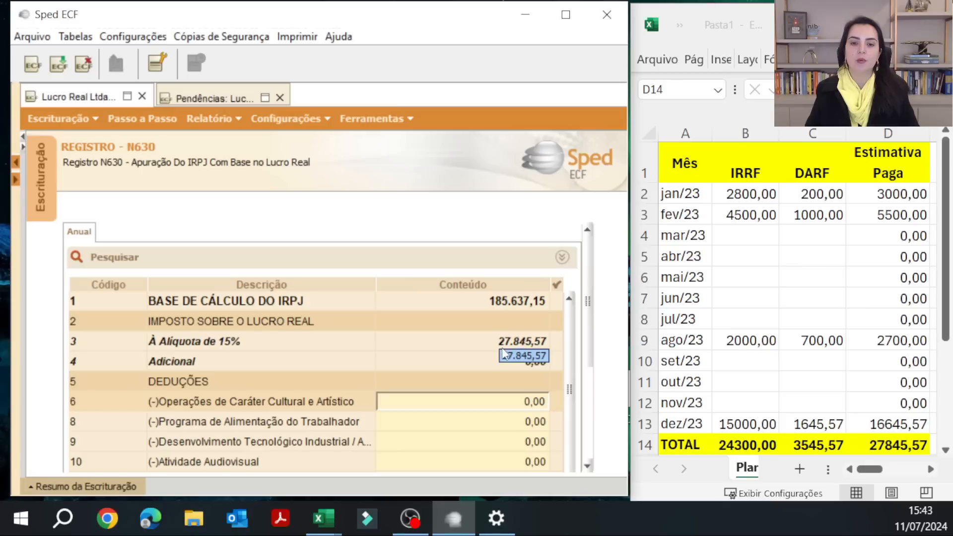
{"action": "left_click", "coordinate": [441, 342]}
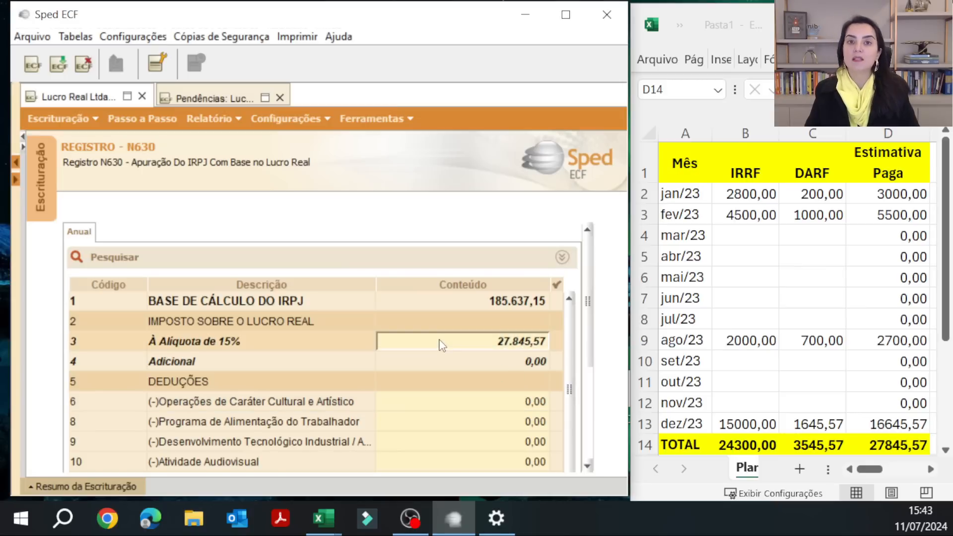
{"action": "key", "text": "Return"}
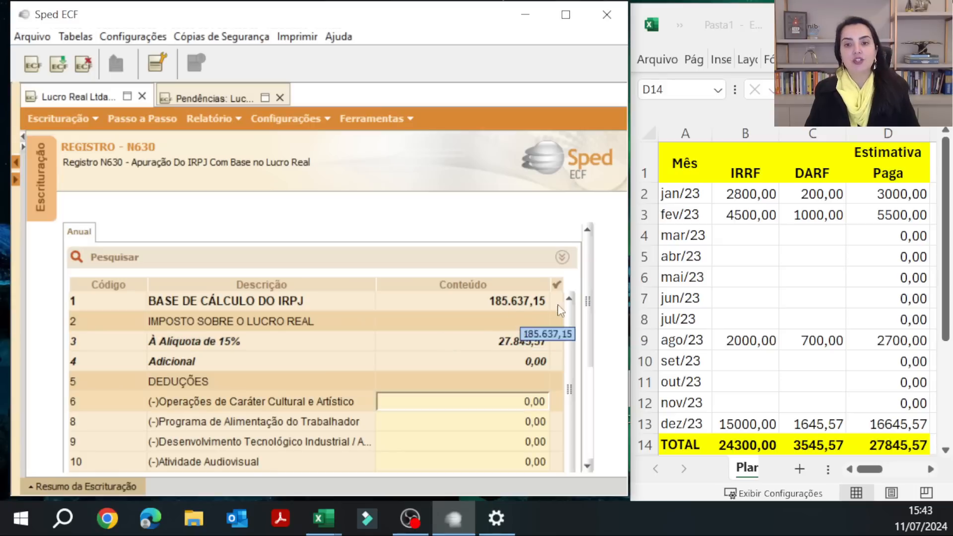
Step: Compare N630's line 24 monthly income tax paid and line 20 withheld income tax with the spreadsheet totals
{"action": "left_click_drag", "start_coordinate": [590, 348], "coordinate": [594, 450]}
{"action": "scroll", "coordinate": [574, 421], "scroll_direction": "down", "scroll_amount": 4}
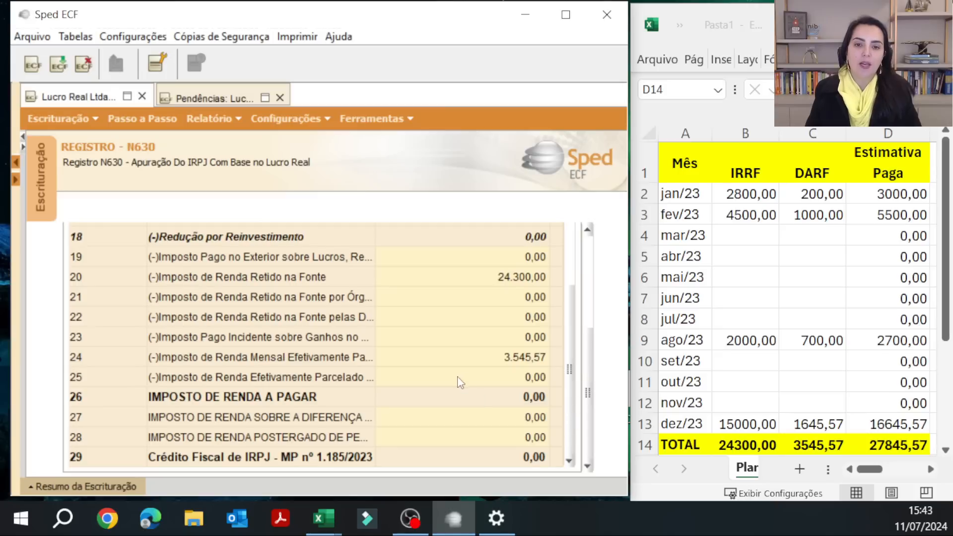
{"action": "left_click", "coordinate": [494, 361]}
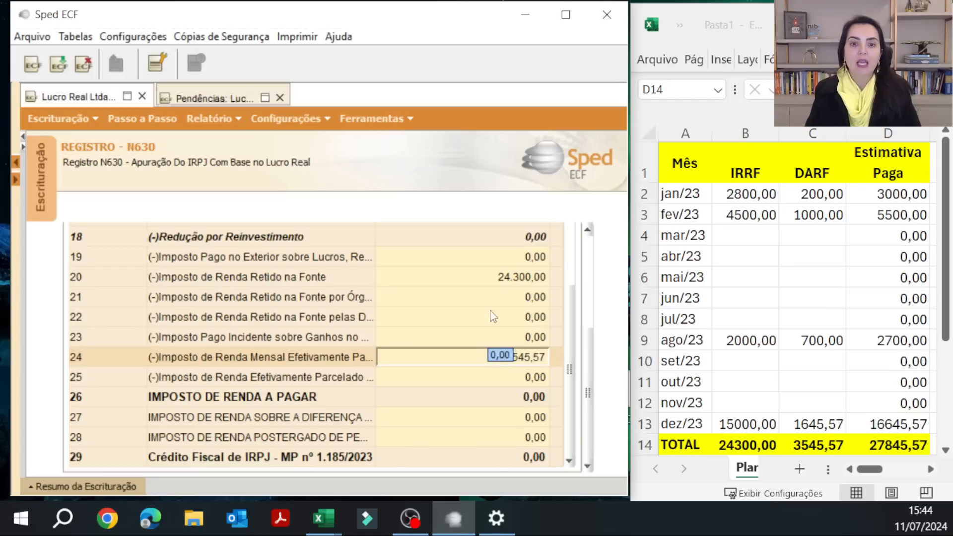
{"action": "left_click", "coordinate": [488, 281]}
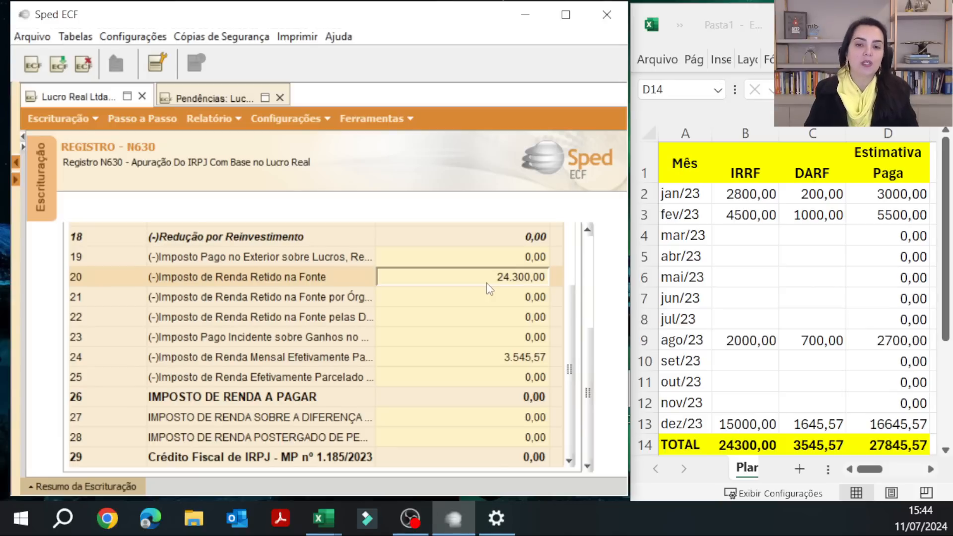
Step: Open register Y570 under Informações Gerais and check the paying source's entry for withheld income tax and CSLL
{"action": "left_click", "coordinate": [23, 147]}
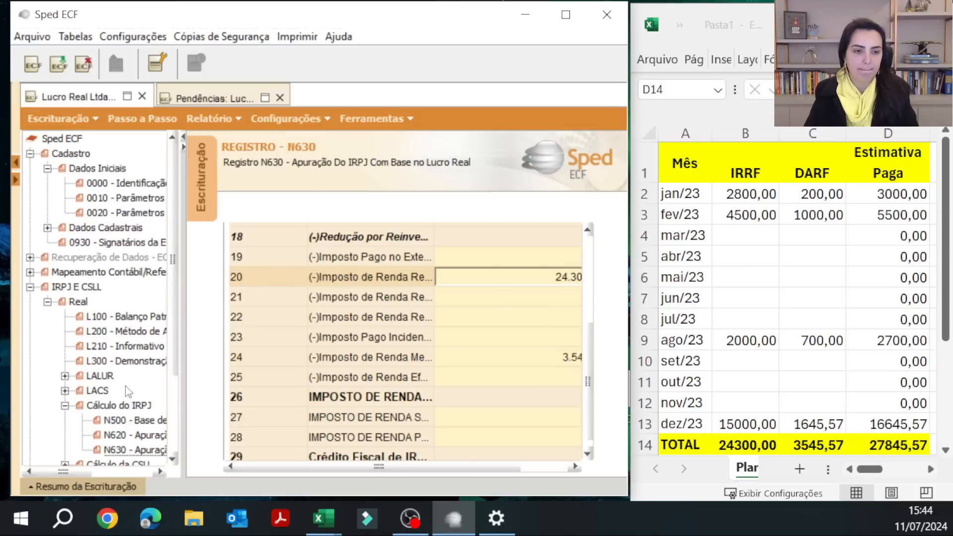
{"action": "scroll", "coordinate": [144, 297], "scroll_direction": "down", "scroll_amount": 3}
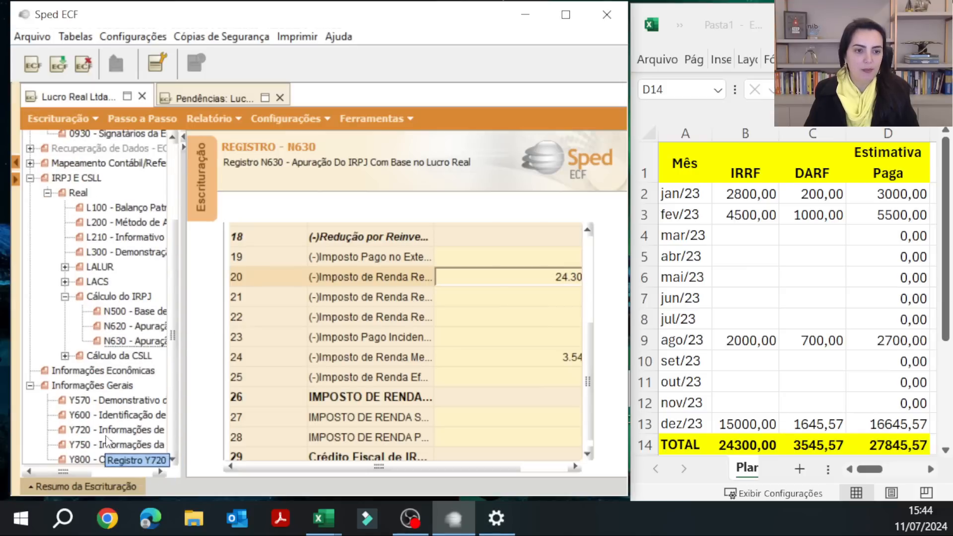
{"action": "left_click", "coordinate": [106, 405]}
{"action": "double_click", "coordinate": [401, 298]}
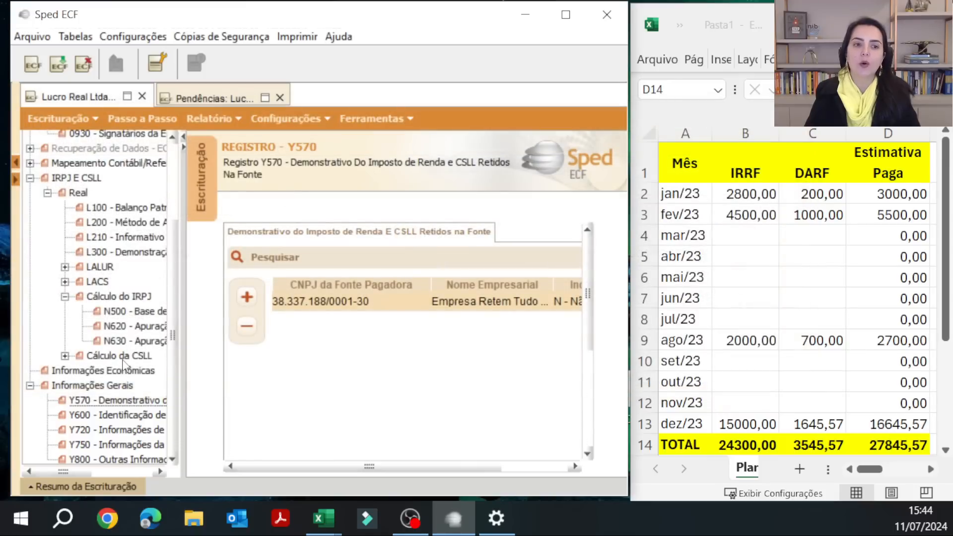
Step: Return to register N630 and recheck the withheld tax on line 20 and the monthly tax paid on line 24
{"action": "left_click", "coordinate": [123, 343]}
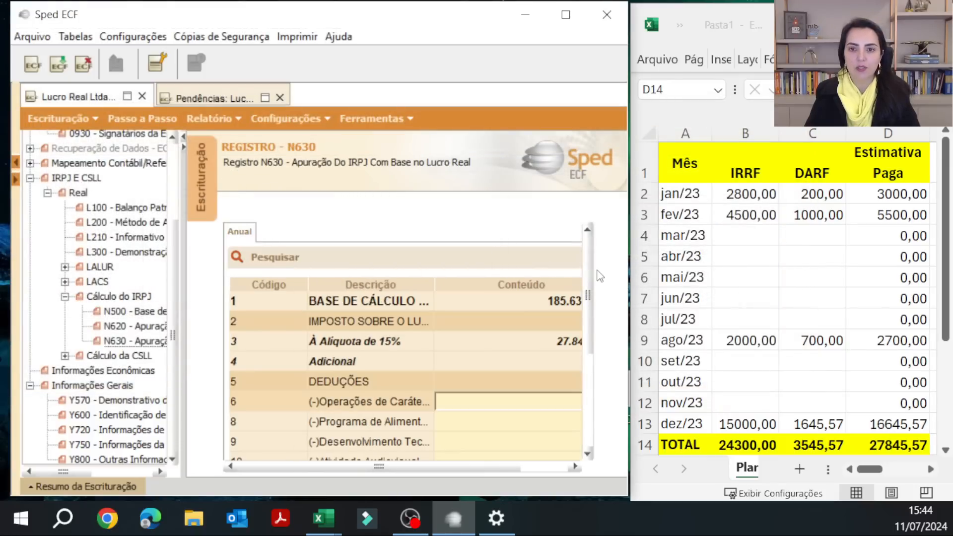
{"action": "left_click", "coordinate": [184, 138]}
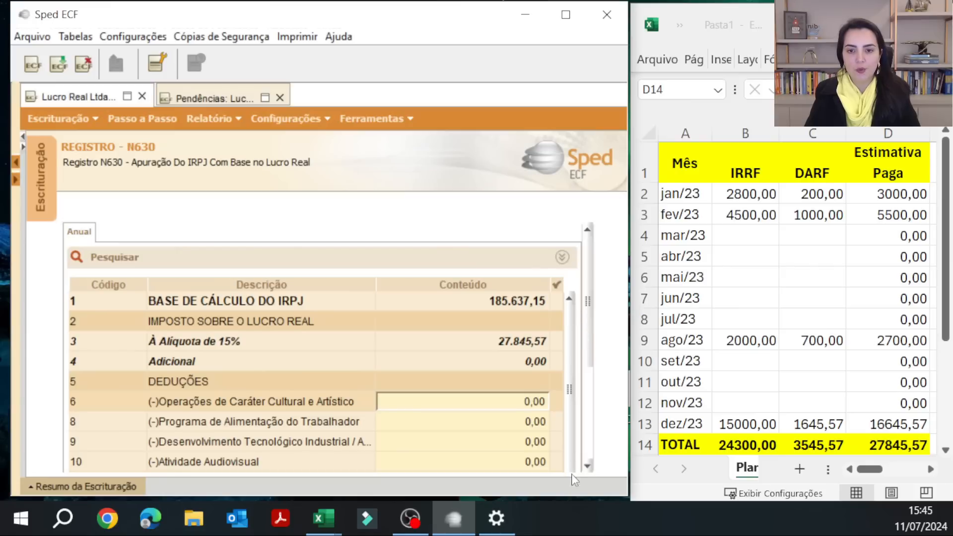
{"action": "left_click", "coordinate": [590, 448]}
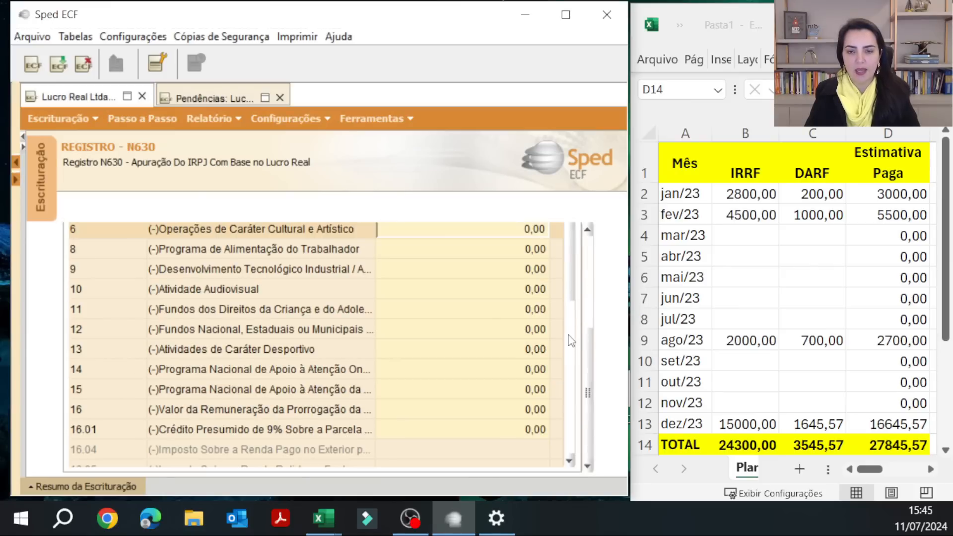
{"action": "left_click", "coordinate": [574, 413]}
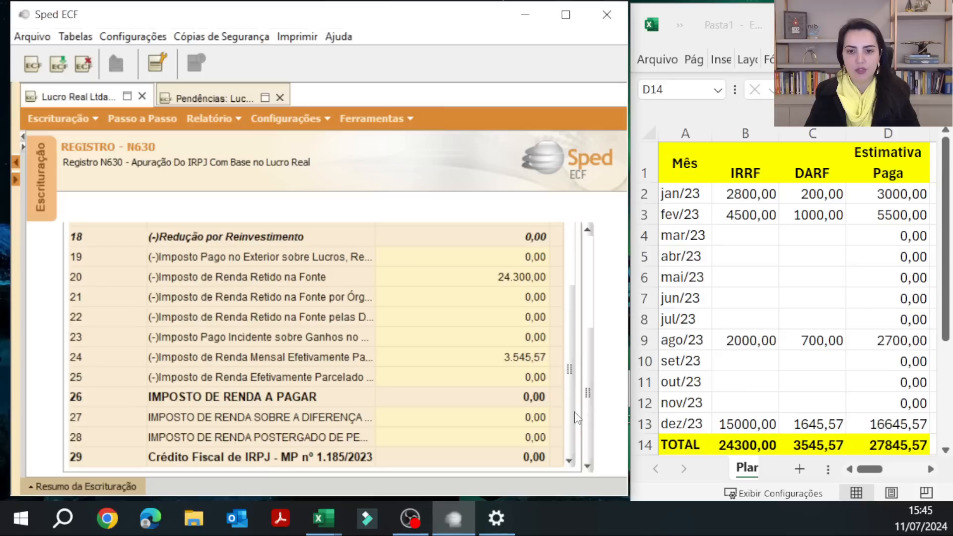
{"action": "left_click", "coordinate": [527, 281]}
{"action": "left_click", "coordinate": [519, 359]}
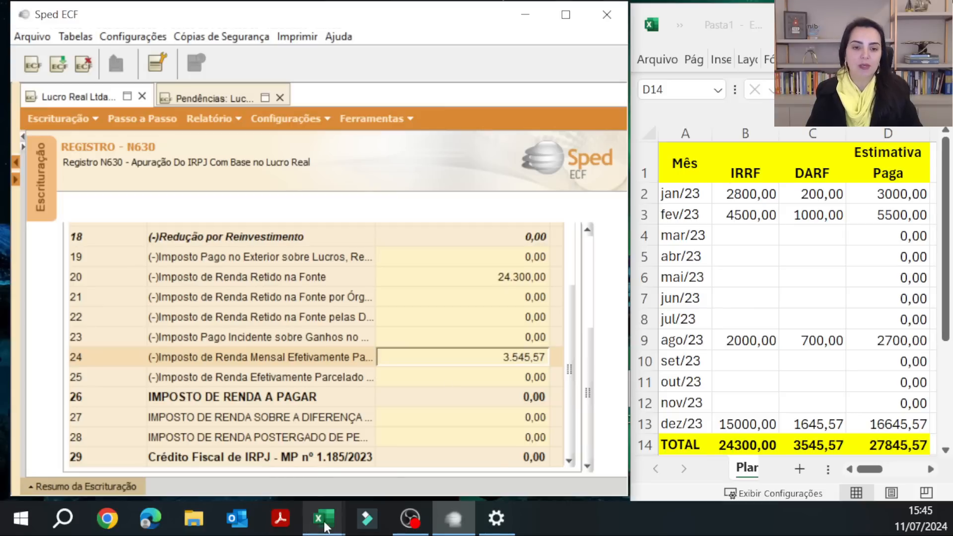
Step: Switch to the Tabelas_Dinamicas_ECF_Leiaute_10 workbook in Excel and locate the N630A sheet among the register sheets
{"action": "mouse_move", "coordinate": [324, 519]}
{"action": "left_click", "coordinate": [303, 422]}
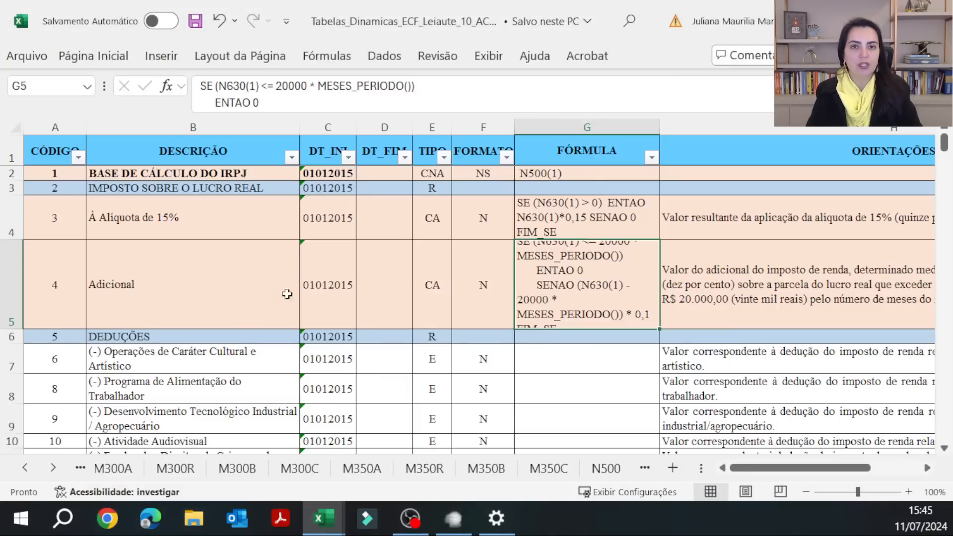
{"action": "left_click", "coordinate": [54, 468]}
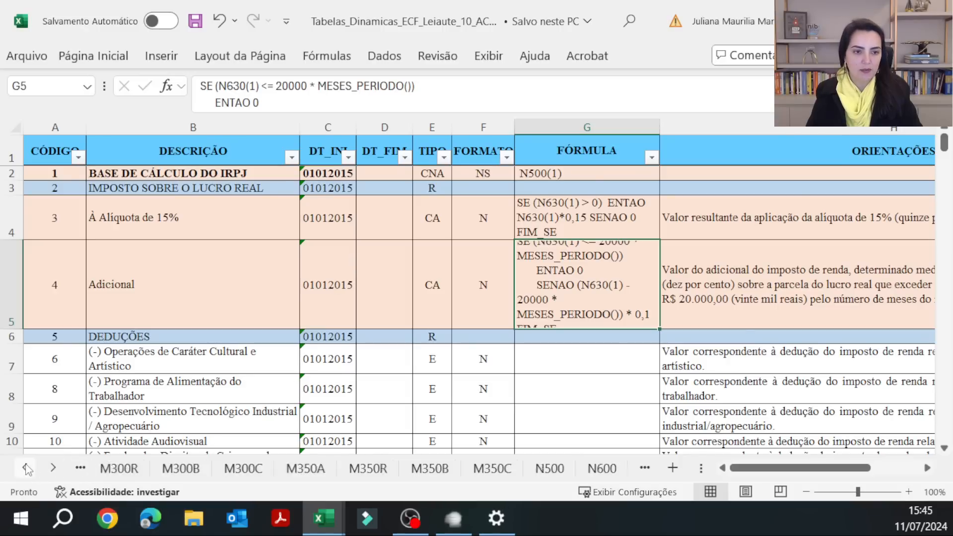
{"action": "left_click", "coordinate": [52, 469]}
{"action": "left_click", "coordinate": [52, 469]}
{"action": "left_click", "coordinate": [51, 469]}
{"action": "left_click", "coordinate": [51, 468]}
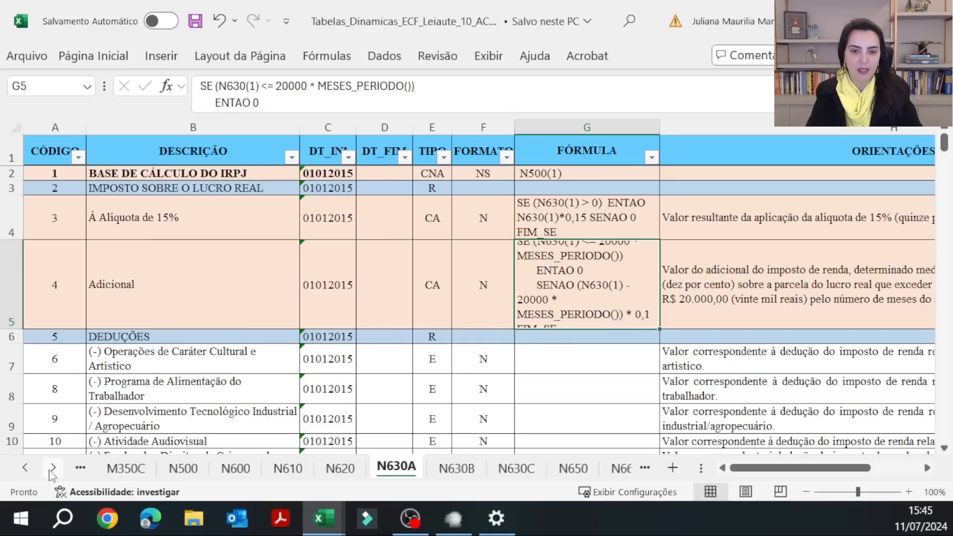
{"action": "left_click", "coordinate": [51, 468]}
Step: Find code 20, (-) Imposto de Renda Retido na Fonte, in sheet N630A and select its ORIENTAÇÕES cell
{"action": "left_click", "coordinate": [260, 391]}
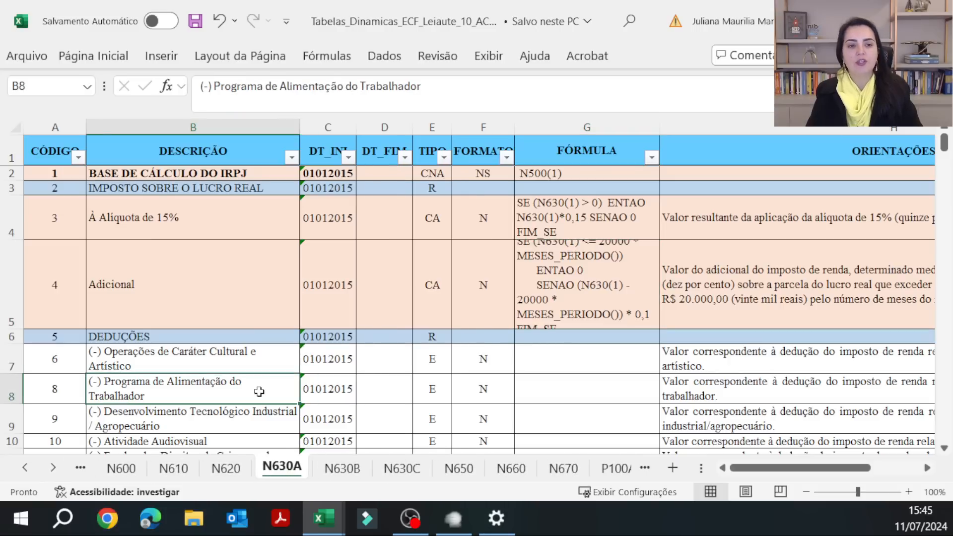
{"action": "scroll", "coordinate": [271, 377], "scroll_direction": "down", "scroll_amount": 3}
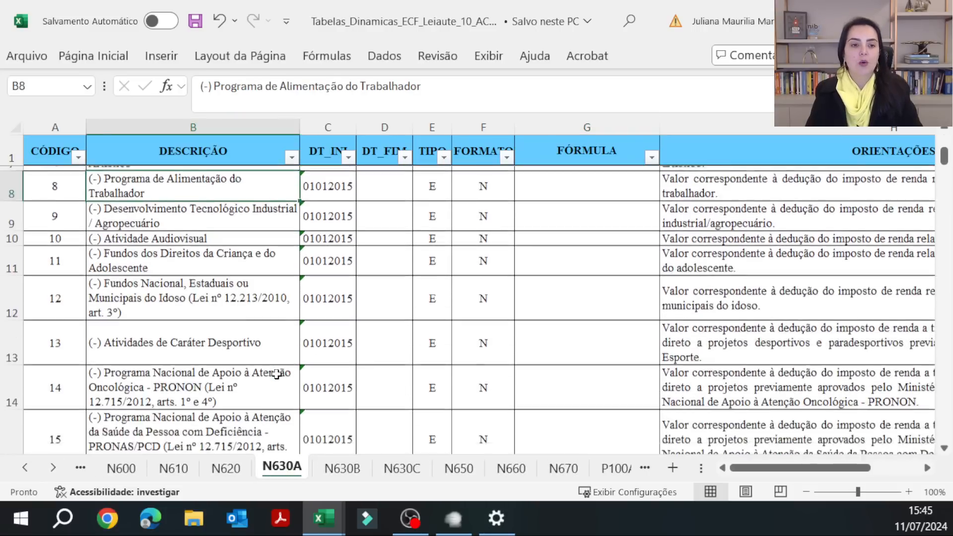
{"action": "scroll", "coordinate": [276, 374], "scroll_direction": "down", "scroll_amount": 5}
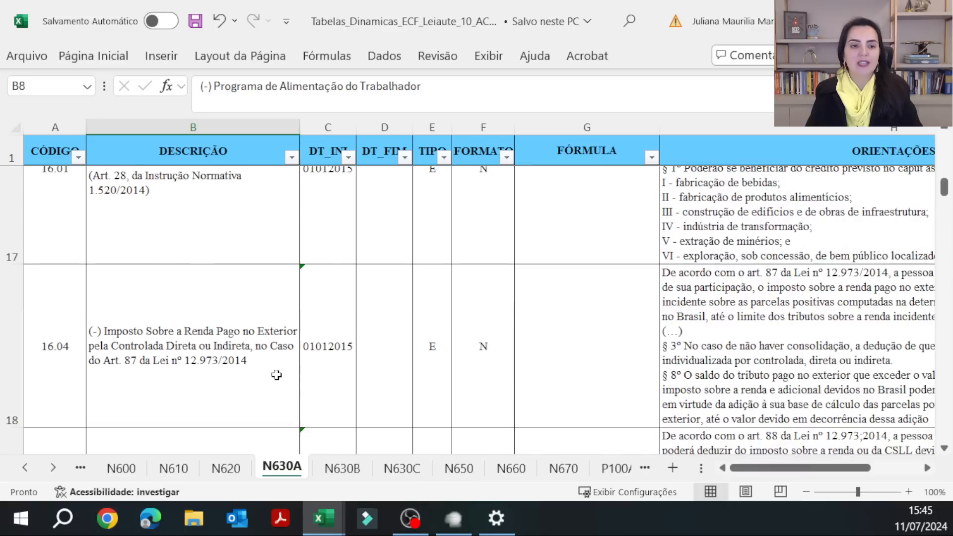
{"action": "scroll", "coordinate": [276, 375], "scroll_direction": "down", "scroll_amount": 4}
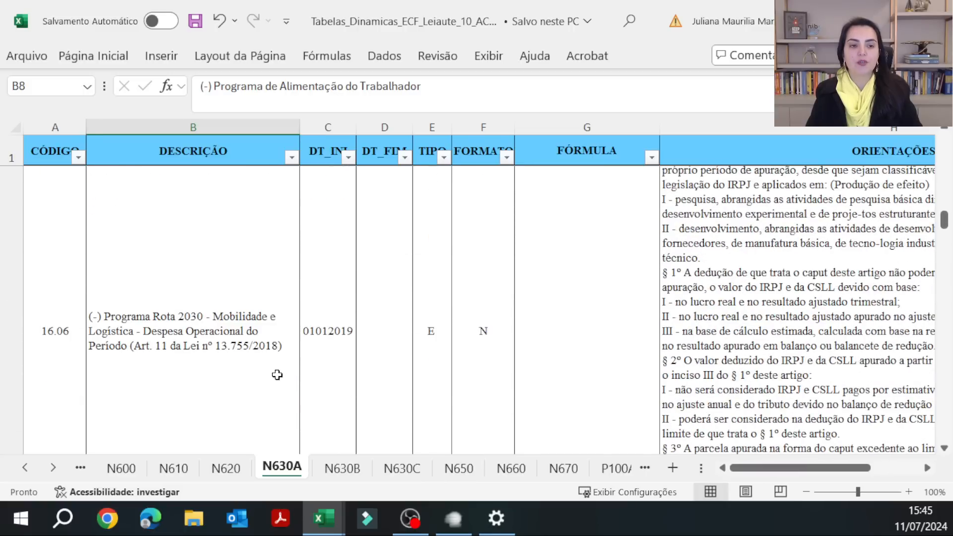
{"action": "scroll", "coordinate": [277, 374], "scroll_direction": "down", "scroll_amount": 4}
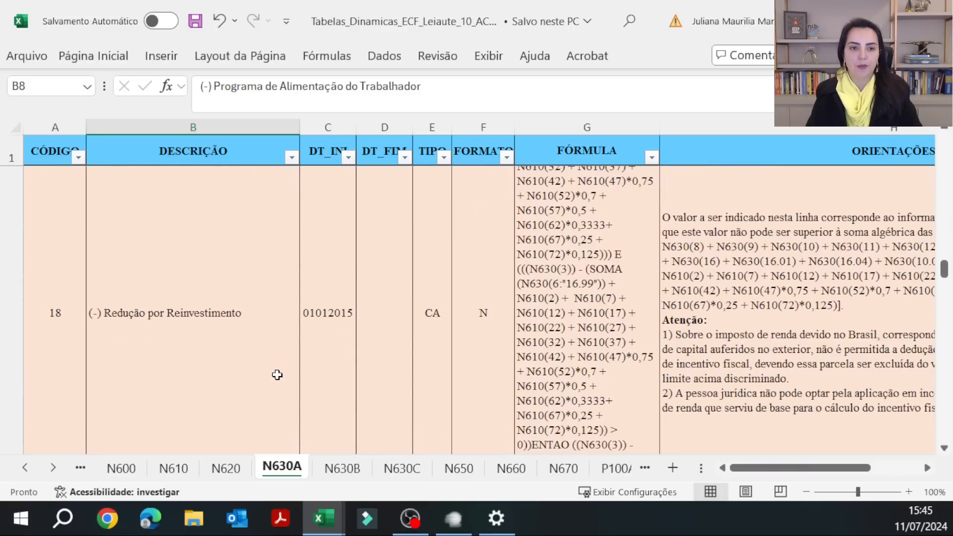
{"action": "scroll", "coordinate": [278, 374], "scroll_direction": "down", "scroll_amount": 5}
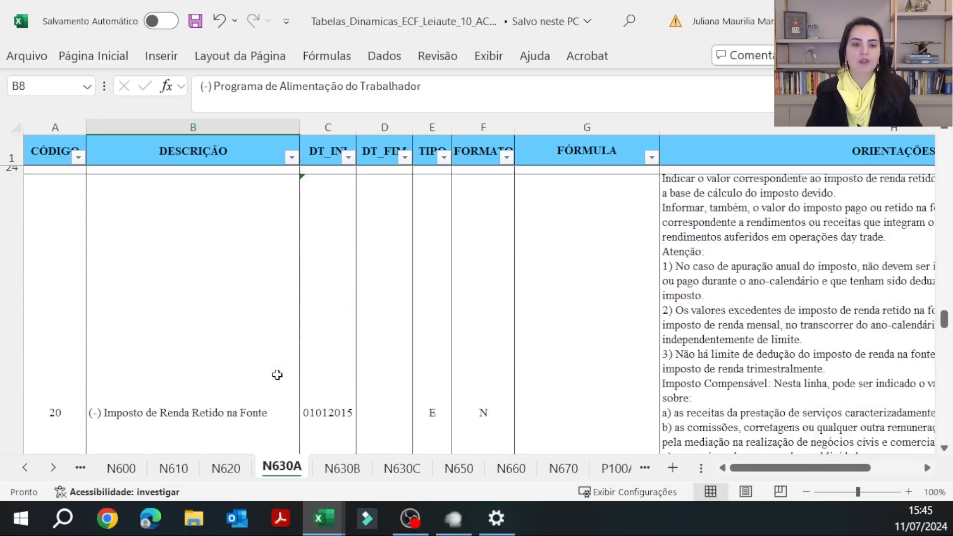
{"action": "left_click", "coordinate": [239, 316]}
{"action": "left_click", "coordinate": [877, 288]}
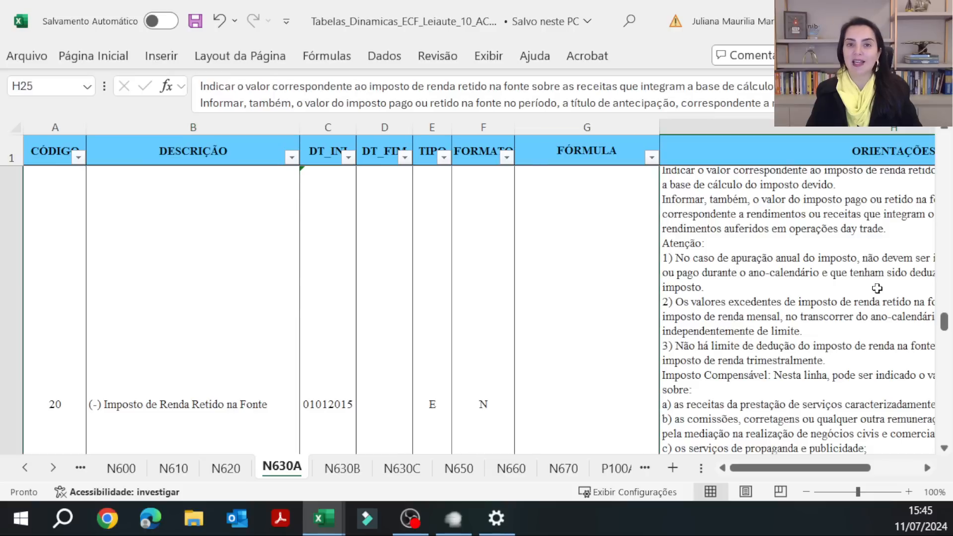
Step: Bring line 20's full guidance into view and highlight its text through item 2 on excess withheld income tax
{"action": "left_click_drag", "start_coordinate": [793, 473], "coordinate": [850, 475]}
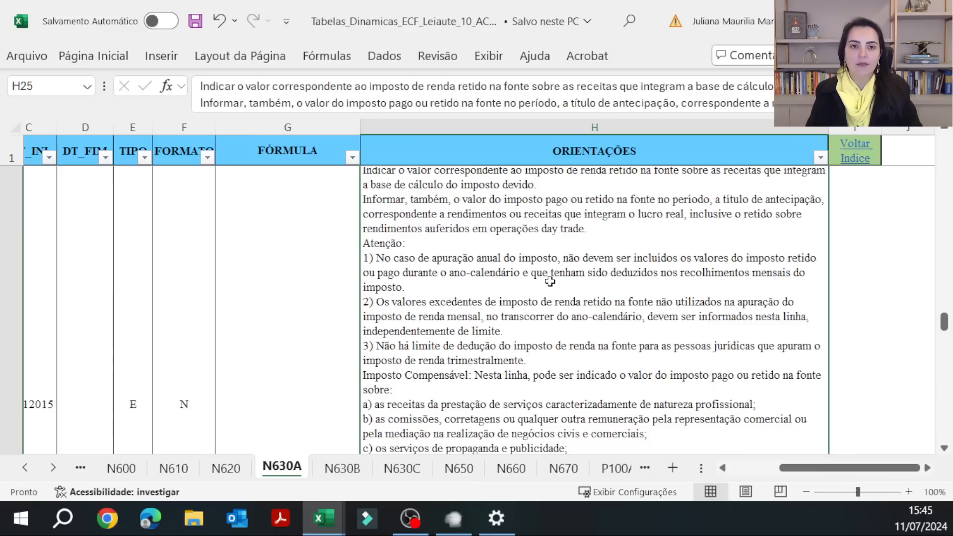
{"action": "left_click", "coordinate": [200, 85]}
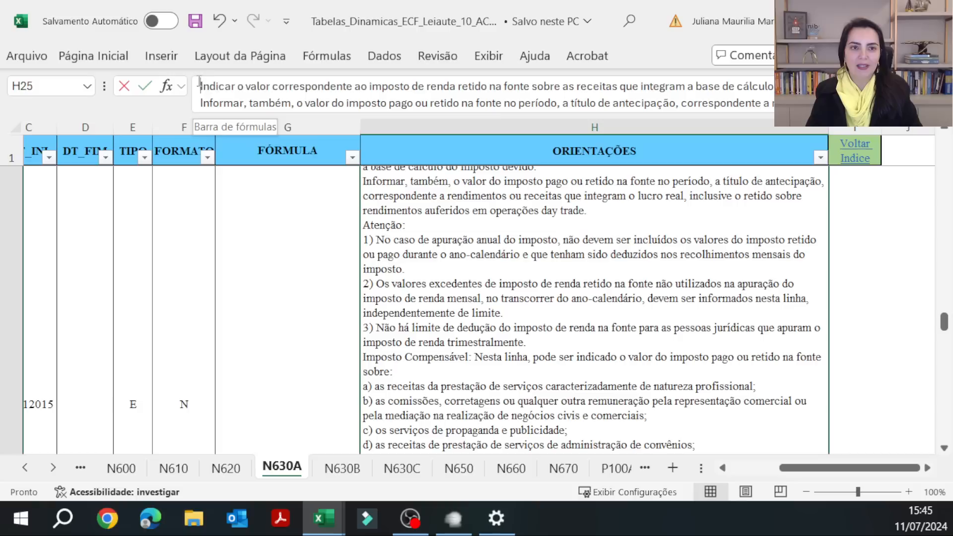
{"action": "left_click_drag", "start_coordinate": [200, 86], "coordinate": [795, 102]}
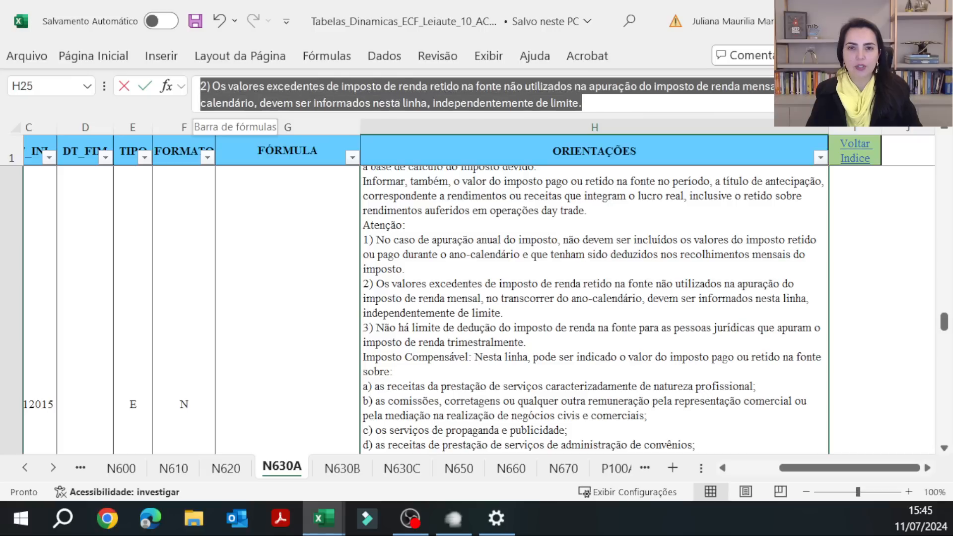
{"action": "left_click", "coordinate": [94, 56]}
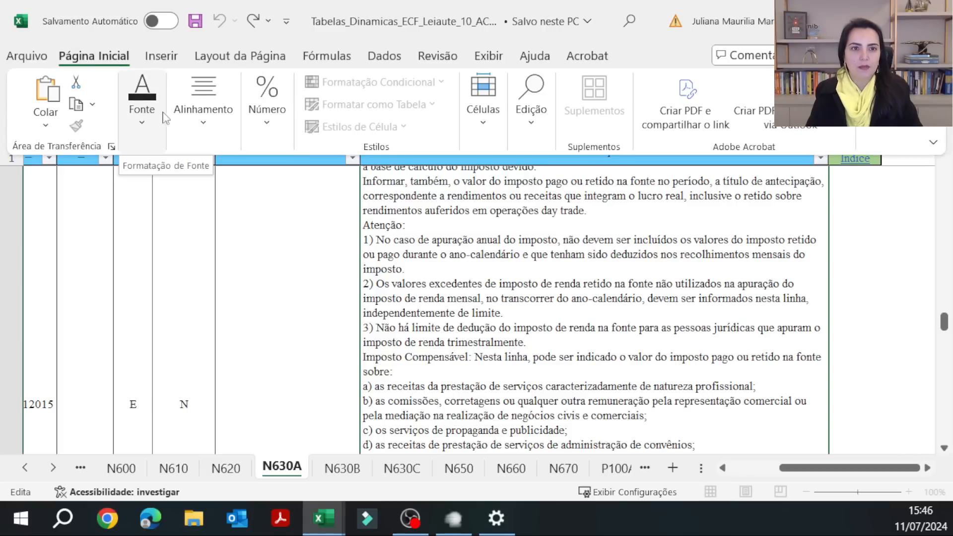
{"action": "left_click", "coordinate": [454, 239]}
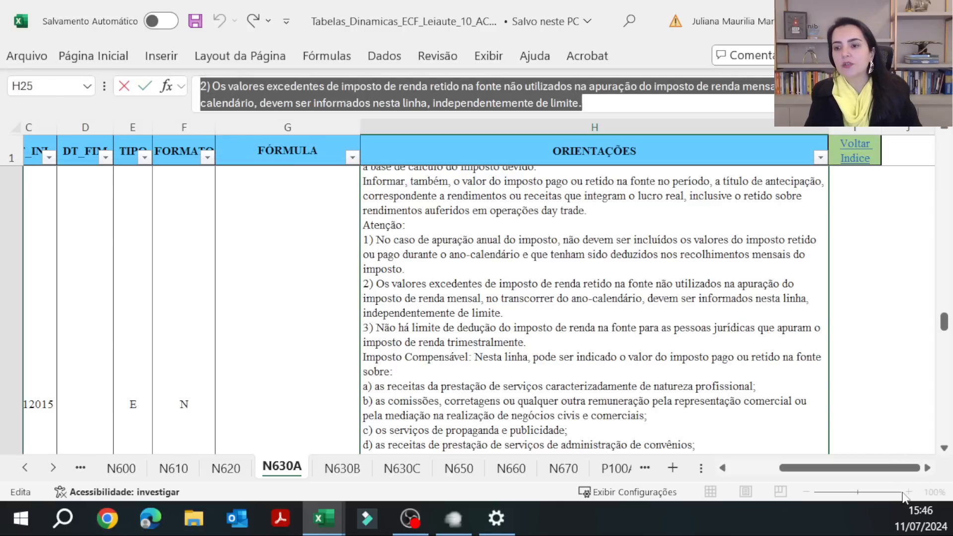
{"action": "scroll", "coordinate": [613, 299], "scroll_direction": "up", "scroll_amount": 1}
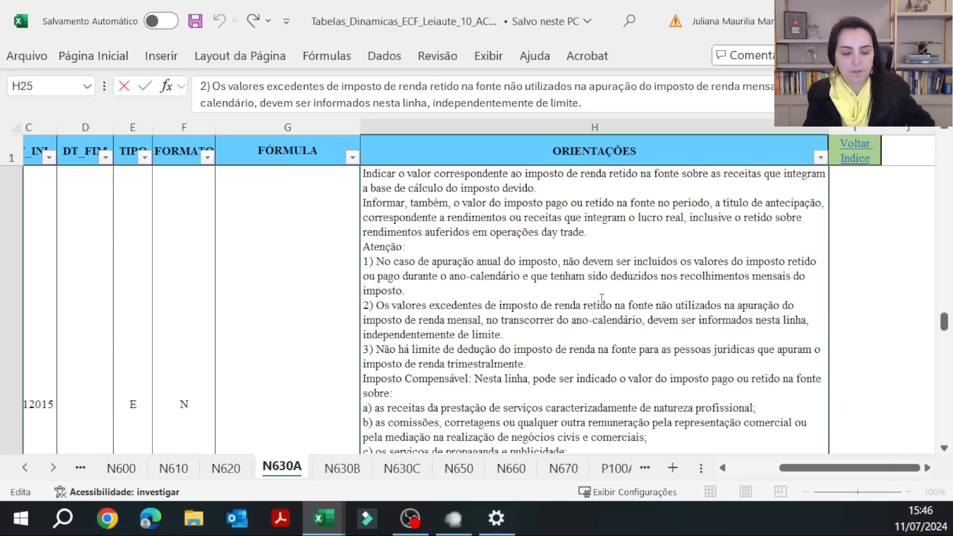
Step: Enlarge the first two paragraphs of line 20's guidance in H25, down to "operações day trade", to font size 16
{"action": "scroll", "coordinate": [613, 300], "scroll_direction": "up", "scroll_amount": 1}
{"action": "left_click", "coordinate": [594, 306]}
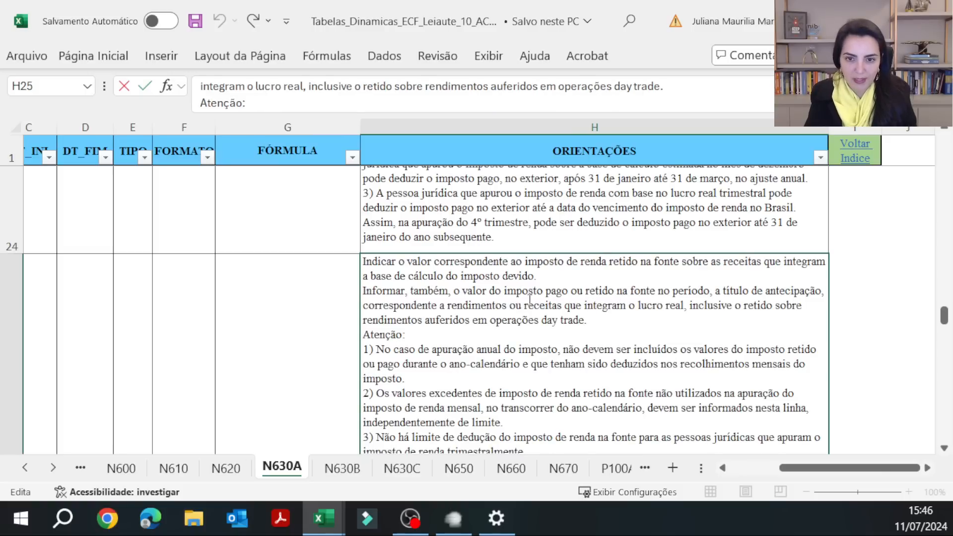
{"action": "left_click_drag", "start_coordinate": [592, 320], "coordinate": [362, 262]}
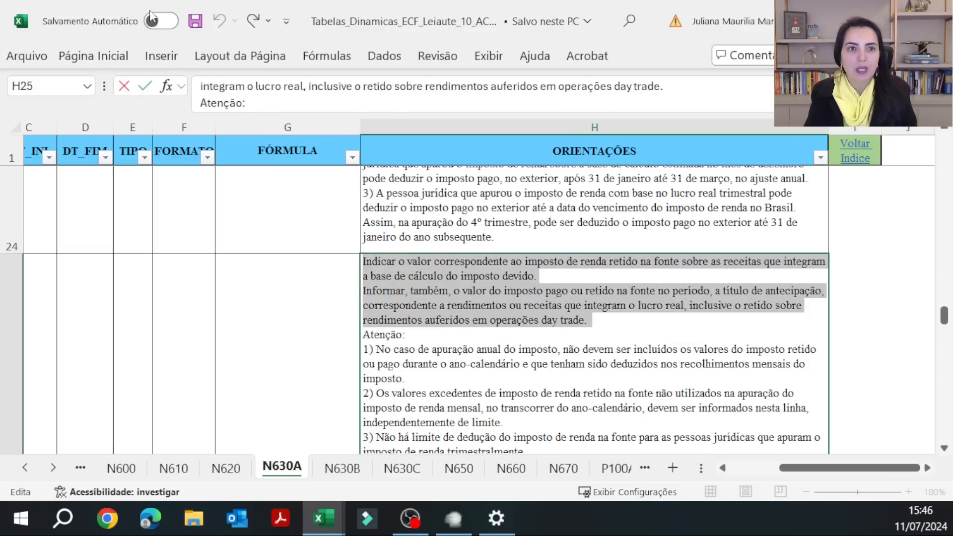
{"action": "left_click", "coordinate": [117, 58]}
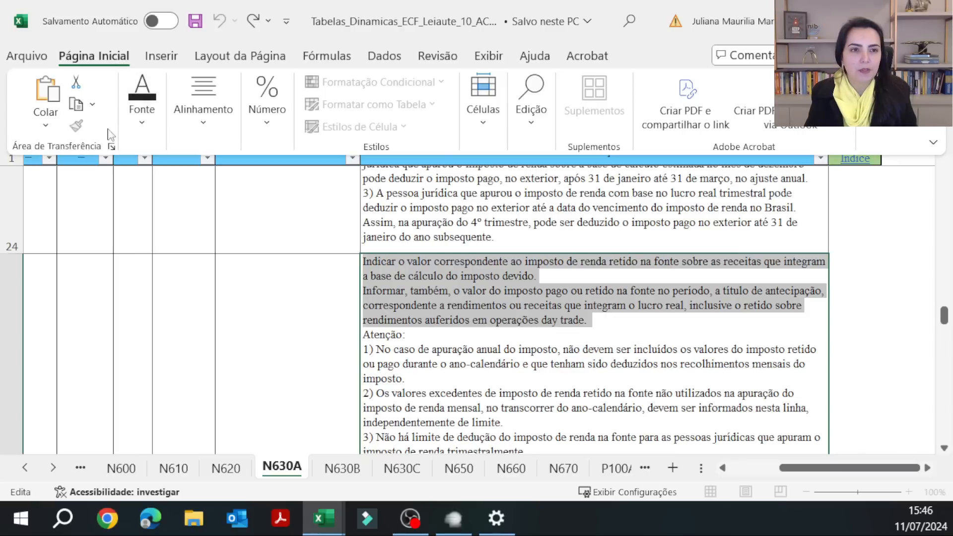
{"action": "left_click", "coordinate": [151, 58]}
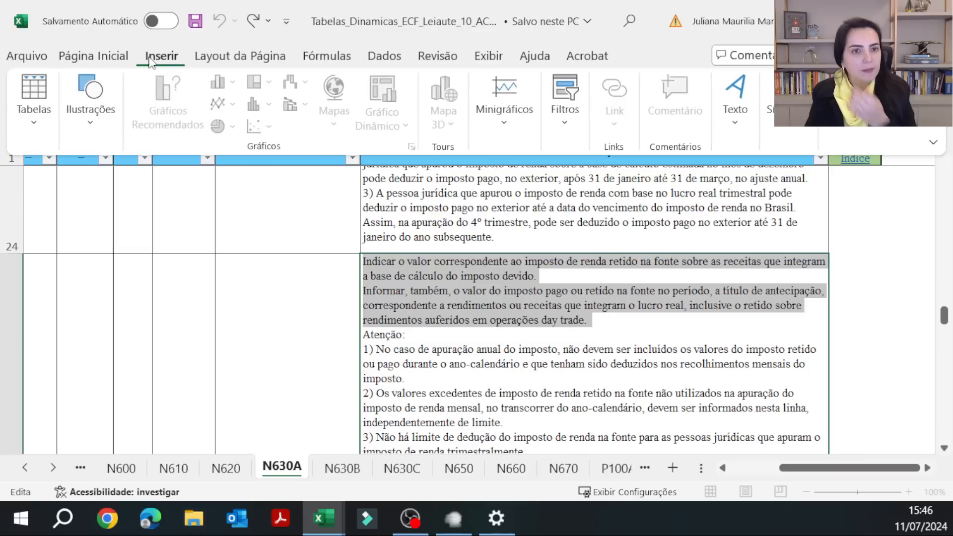
{"action": "left_click", "coordinate": [94, 56]}
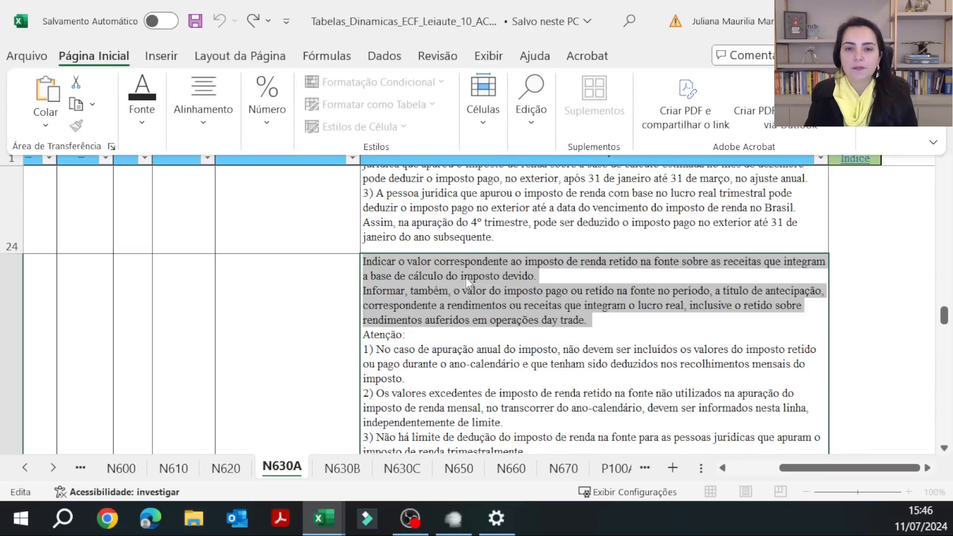
{"action": "right_click", "coordinate": [469, 301]}
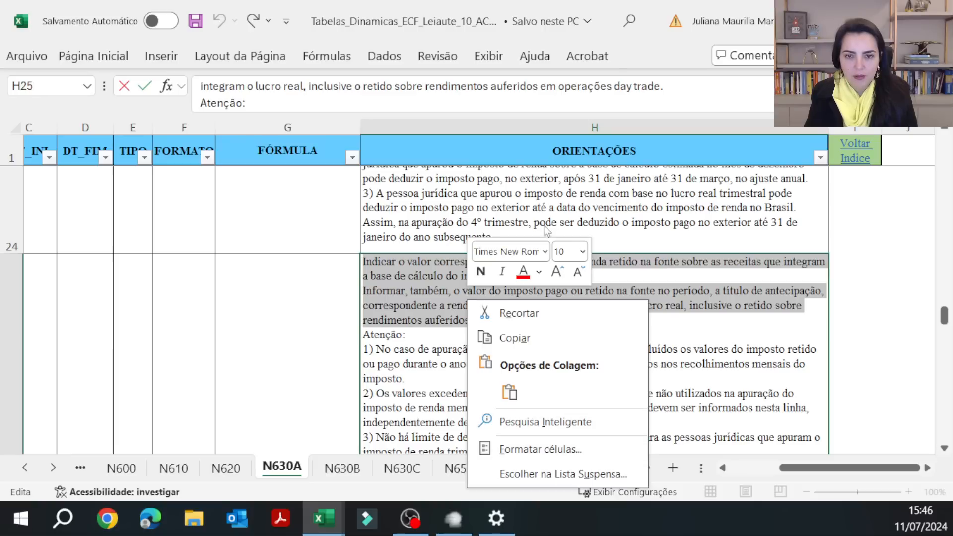
{"action": "left_click", "coordinate": [576, 251]}
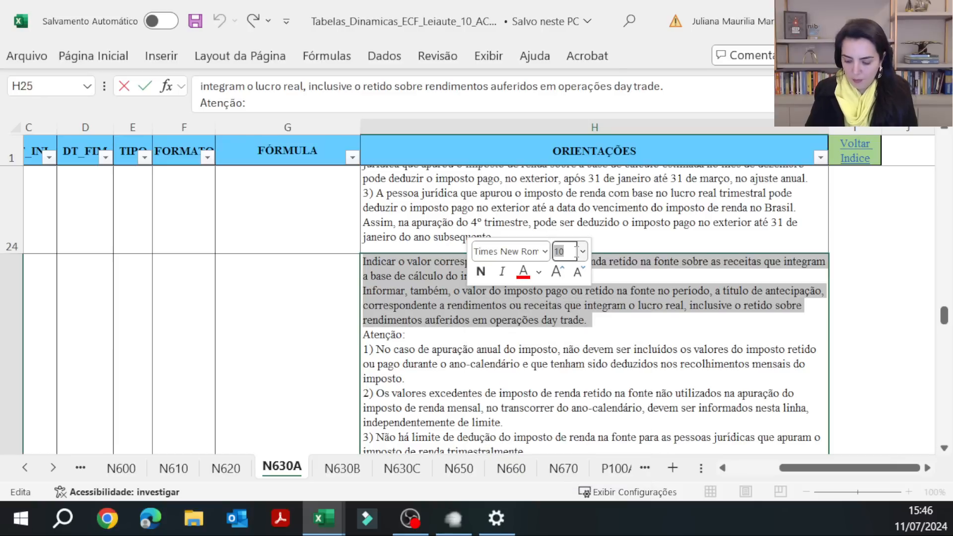
{"action": "type", "text": "16"}
{"action": "key", "text": "Return"}
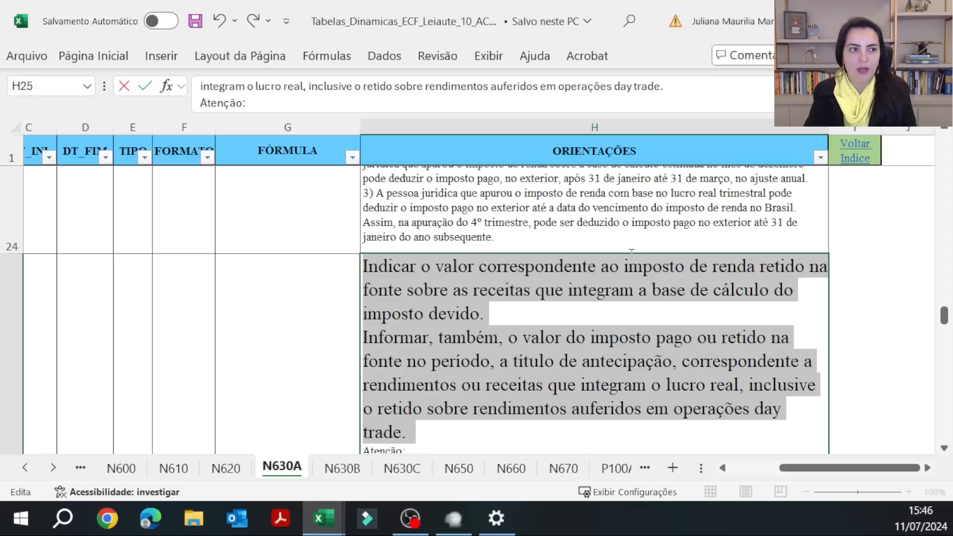
{"action": "left_click", "coordinate": [631, 244]}
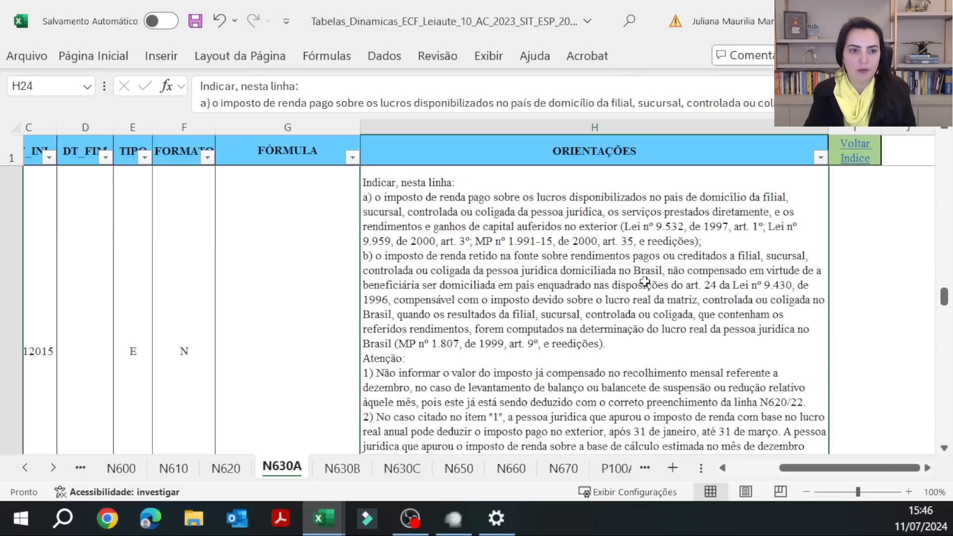
Step: Review line 20's guidance in H25, from the enlarged paragraphs to the closing notes on cooperatives and proof of withholding
{"action": "scroll", "coordinate": [644, 281], "scroll_direction": "down", "scroll_amount": 3}
{"action": "scroll", "coordinate": [645, 281], "scroll_direction": "down", "scroll_amount": 3}
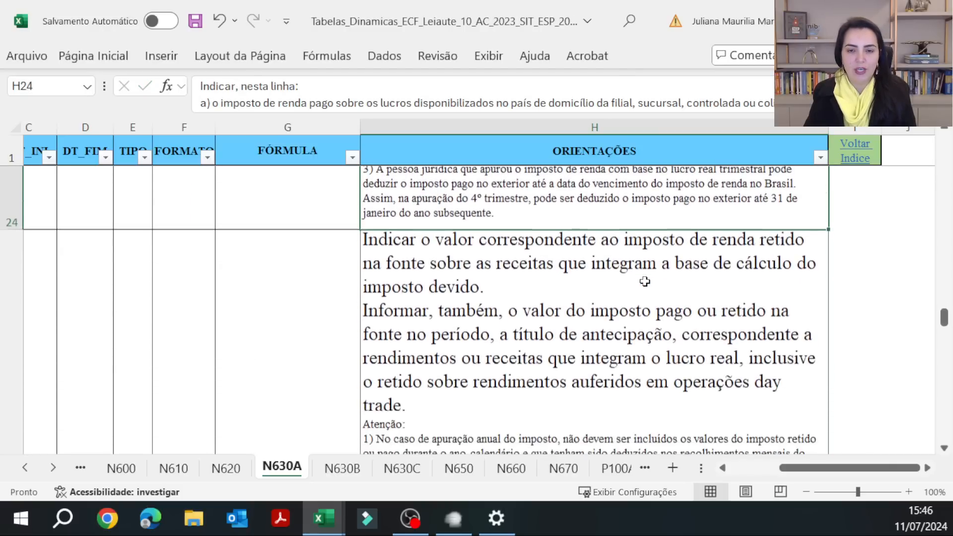
{"action": "left_click", "coordinate": [644, 279]}
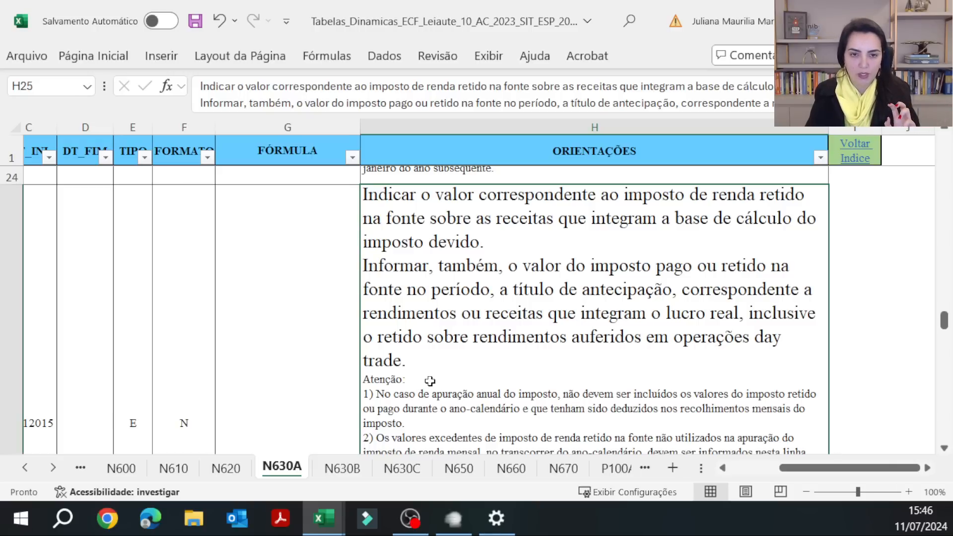
{"action": "double_click", "coordinate": [392, 406]}
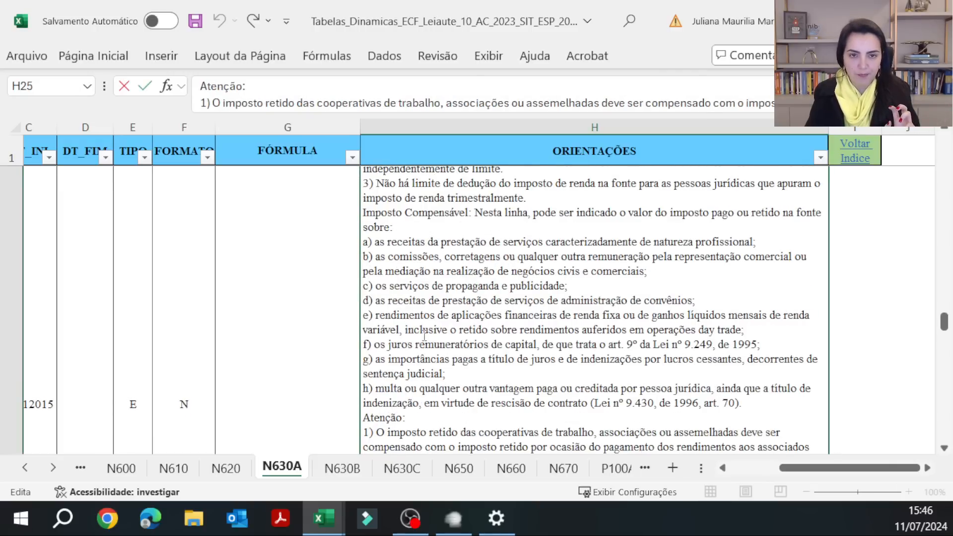
{"action": "scroll", "coordinate": [575, 281], "scroll_direction": "up", "scroll_amount": 2}
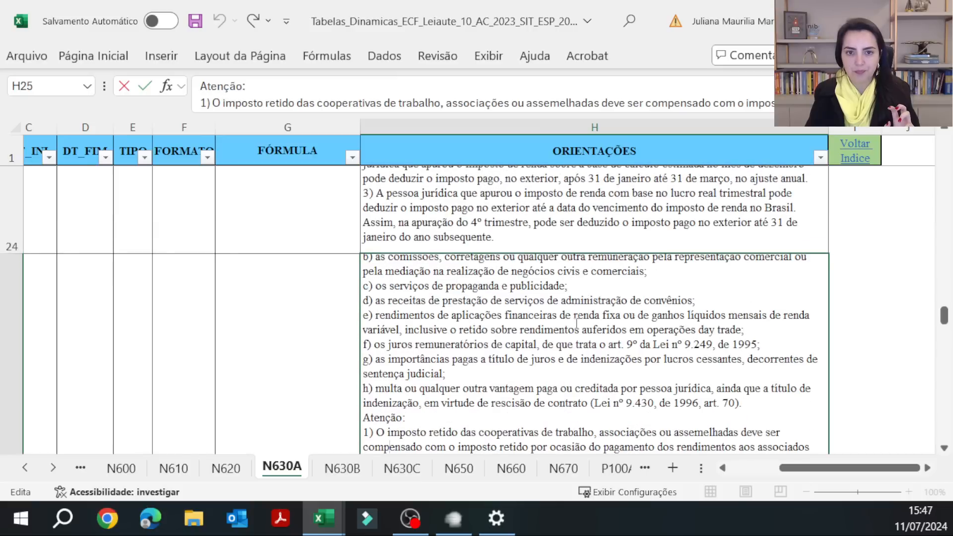
{"action": "scroll", "coordinate": [577, 323], "scroll_direction": "up", "scroll_amount": 1}
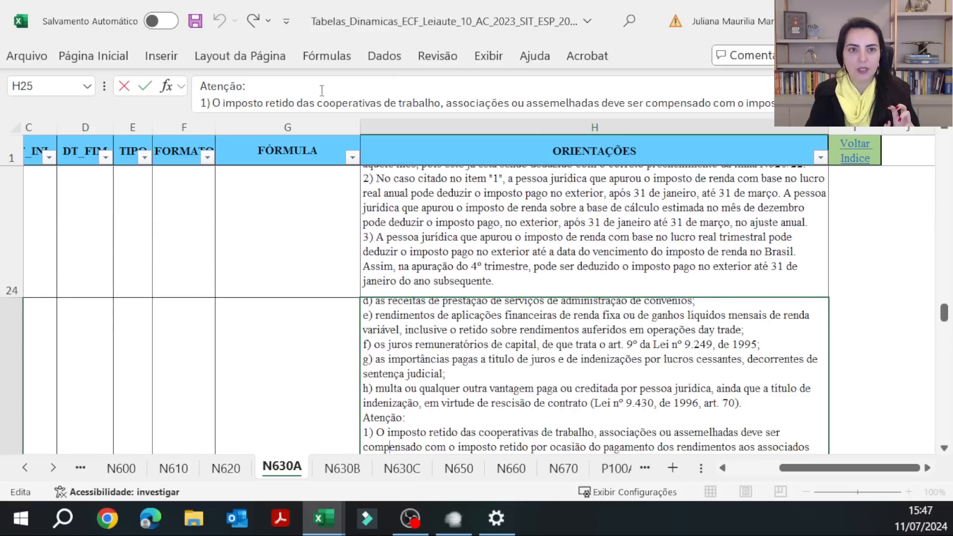
{"action": "scroll", "coordinate": [486, 94], "scroll_direction": "down", "scroll_amount": 2}
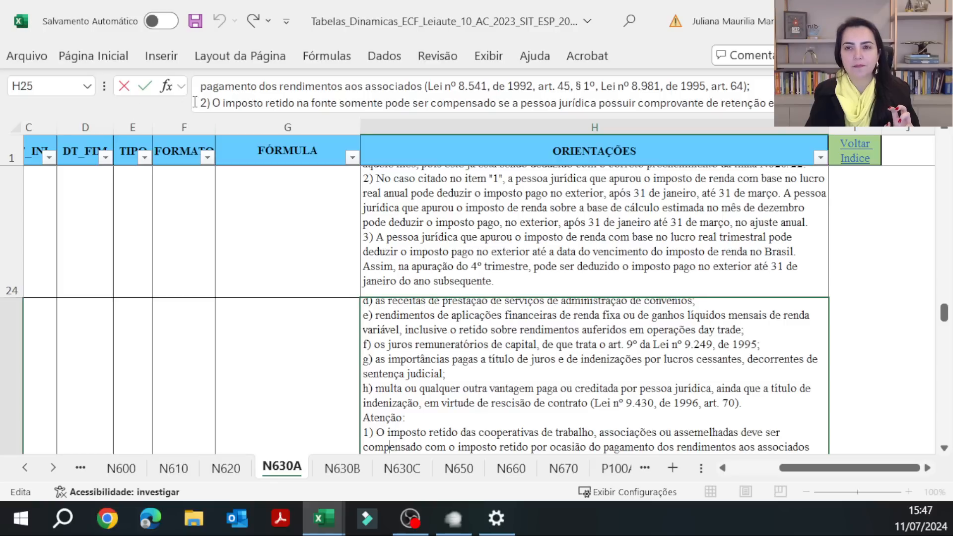
{"action": "scroll", "coordinate": [487, 95], "scroll_direction": "down", "scroll_amount": 1}
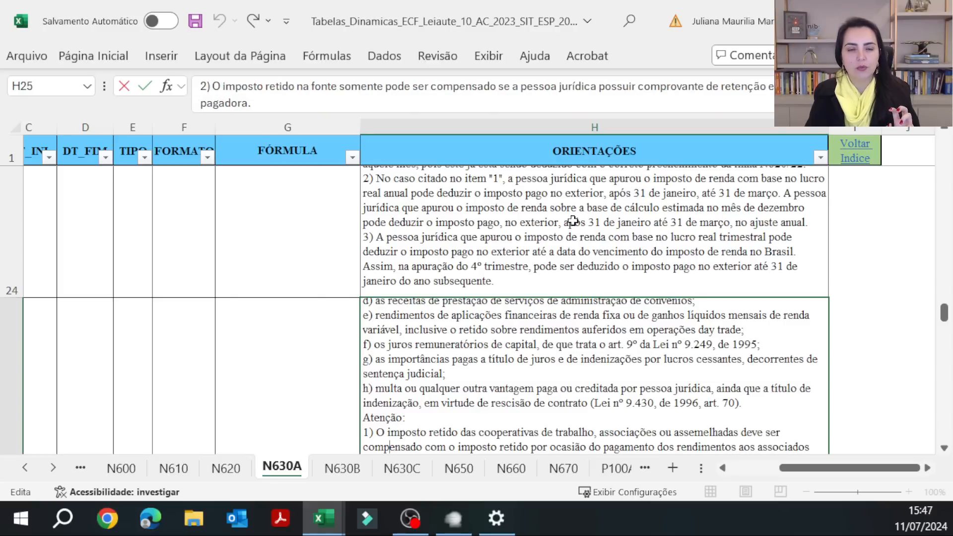
{"action": "left_click", "coordinate": [502, 261]}
Step: Set all the guidance text in H24, on income tax paid abroad, to font size 16
{"action": "scroll", "coordinate": [594, 271], "scroll_direction": "up", "scroll_amount": 1}
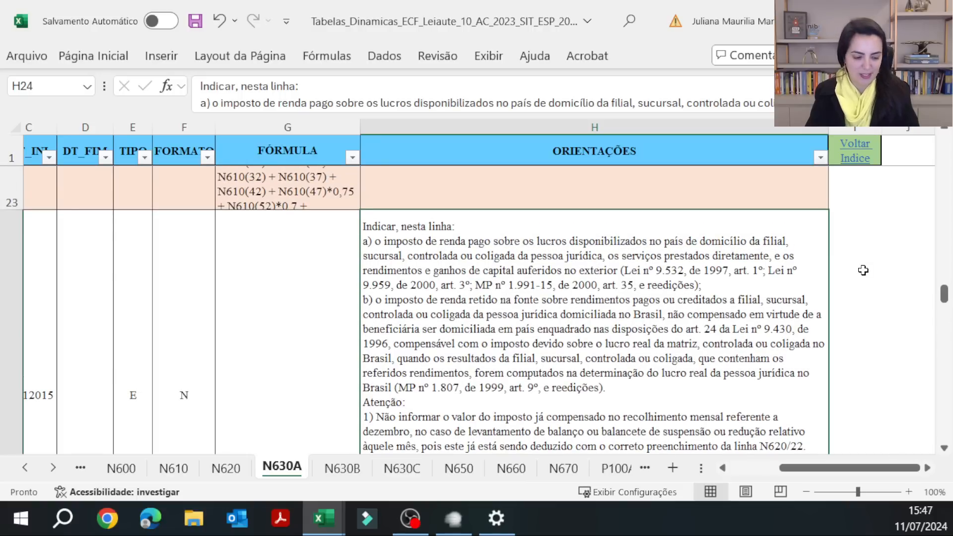
{"action": "left_click", "coordinate": [134, 294]}
{"action": "left_click", "coordinate": [640, 281]}
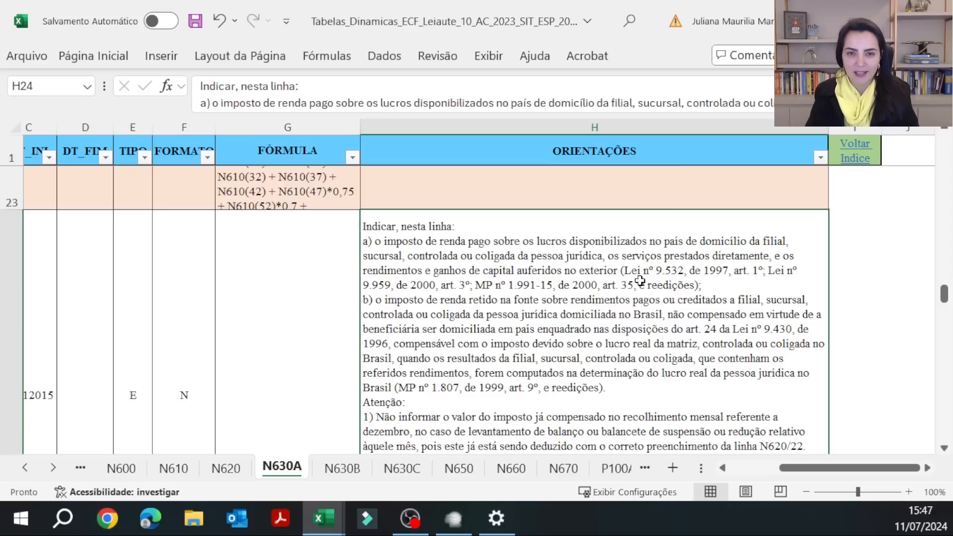
{"action": "double_click", "coordinate": [640, 281]}
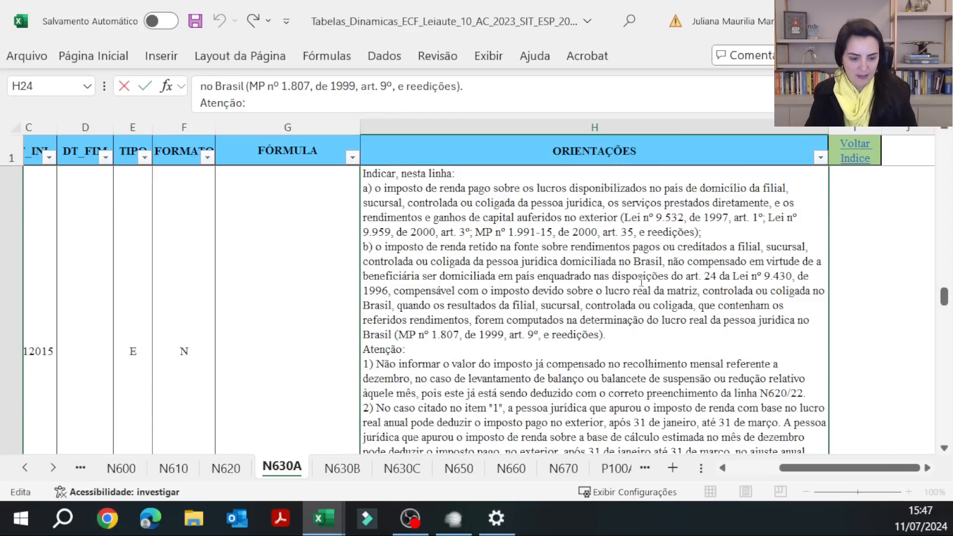
{"action": "key", "text": "ctrl+a"}
{"action": "right_click", "coordinate": [443, 228]}
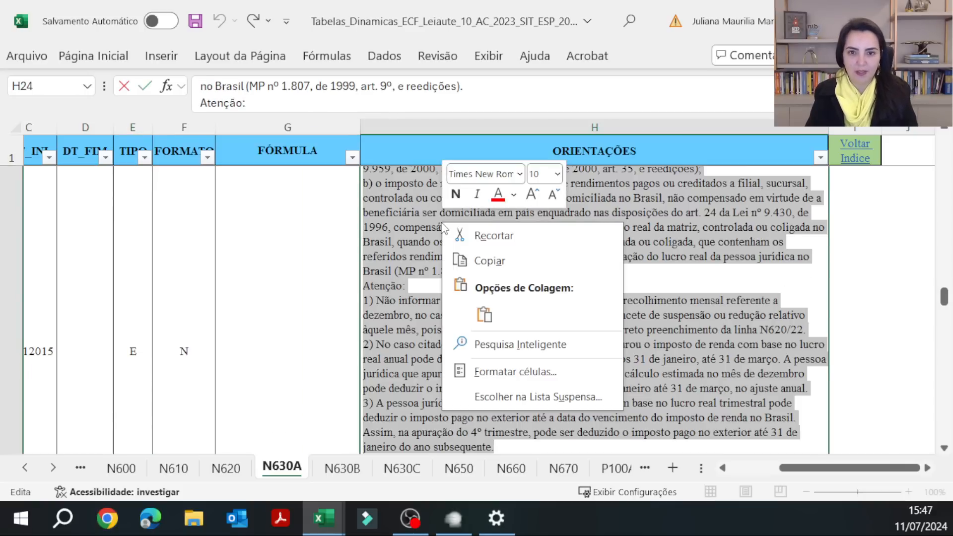
{"action": "left_click", "coordinate": [543, 175]}
{"action": "type", "text": "16"}
{"action": "key", "text": "Return"}
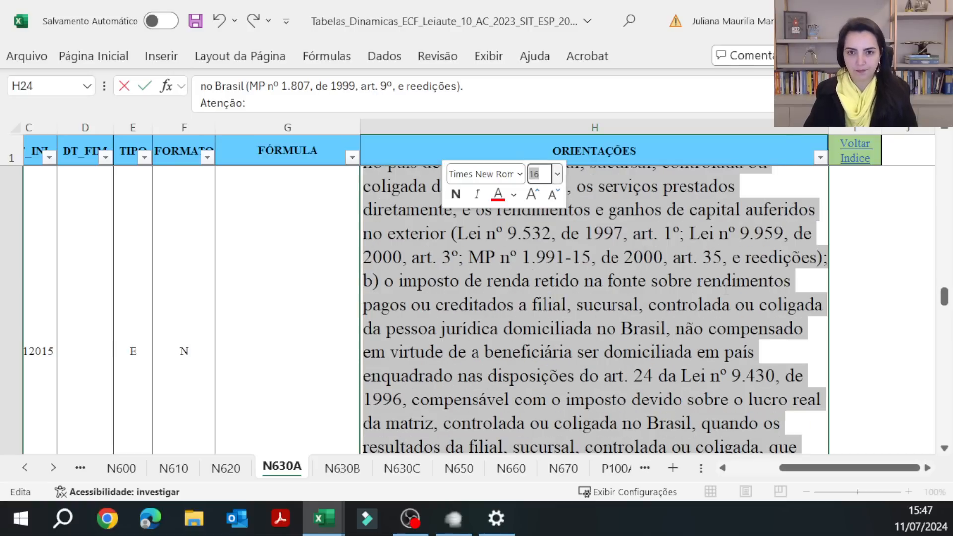
{"action": "left_click", "coordinate": [918, 345]}
Step: Widen the ORIENTAÇÕES column until it fills the visible sheet area beside the FÓRMULA column
{"action": "scroll", "coordinate": [595, 350], "scroll_direction": "up", "scroll_amount": 2}
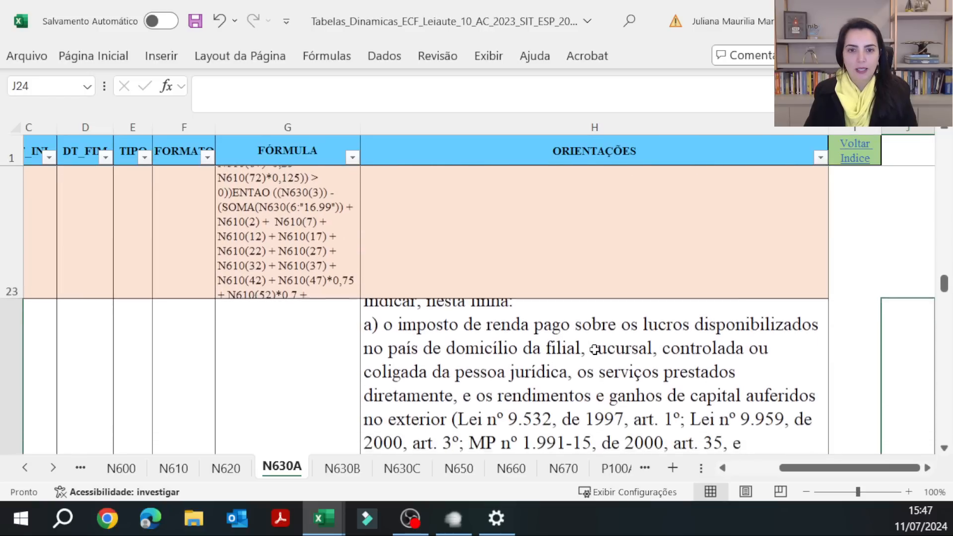
{"action": "left_click", "coordinate": [594, 349]}
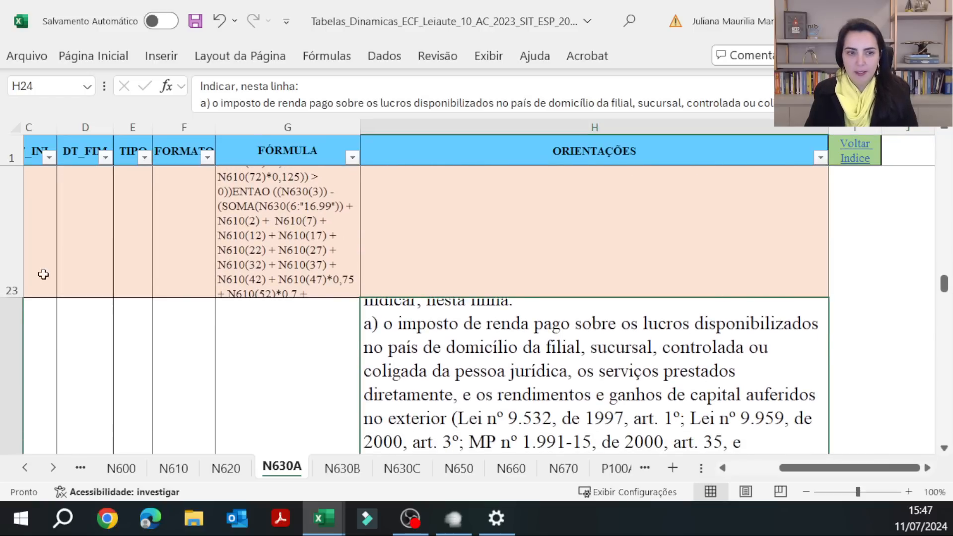
{"action": "scroll", "coordinate": [43, 274], "scroll_direction": "down", "scroll_amount": 2}
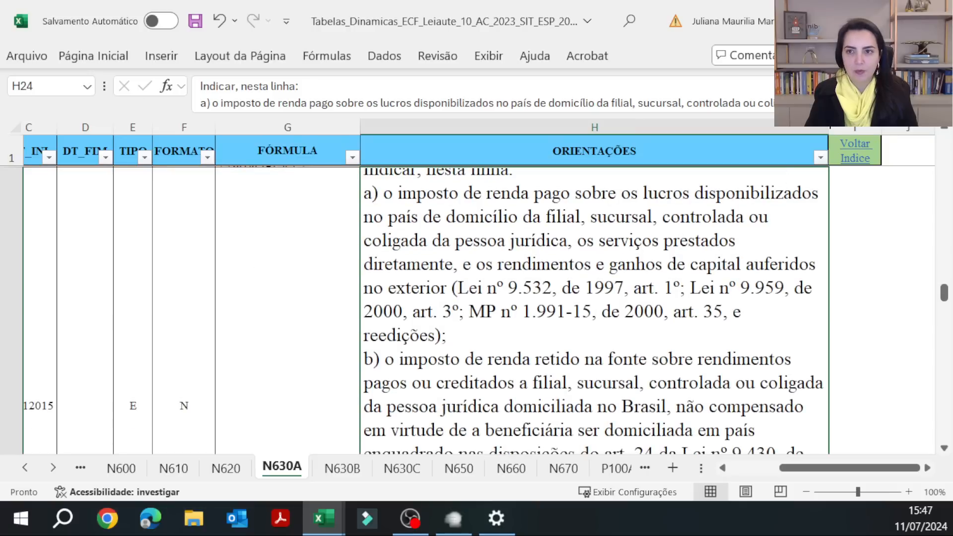
{"action": "left_click_drag", "start_coordinate": [829, 129], "coordinate": [911, 128]}
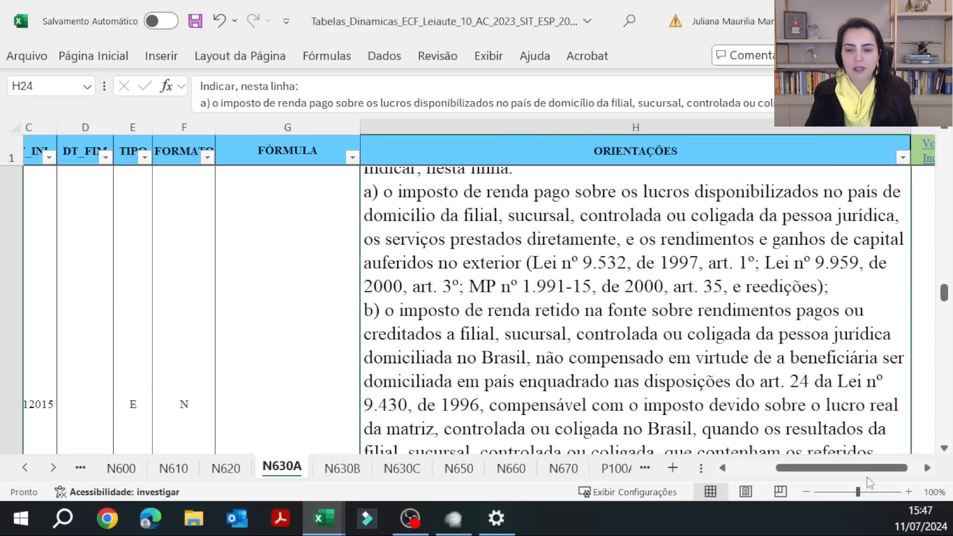
{"action": "left_click_drag", "start_coordinate": [831, 468], "coordinate": [836, 443]}
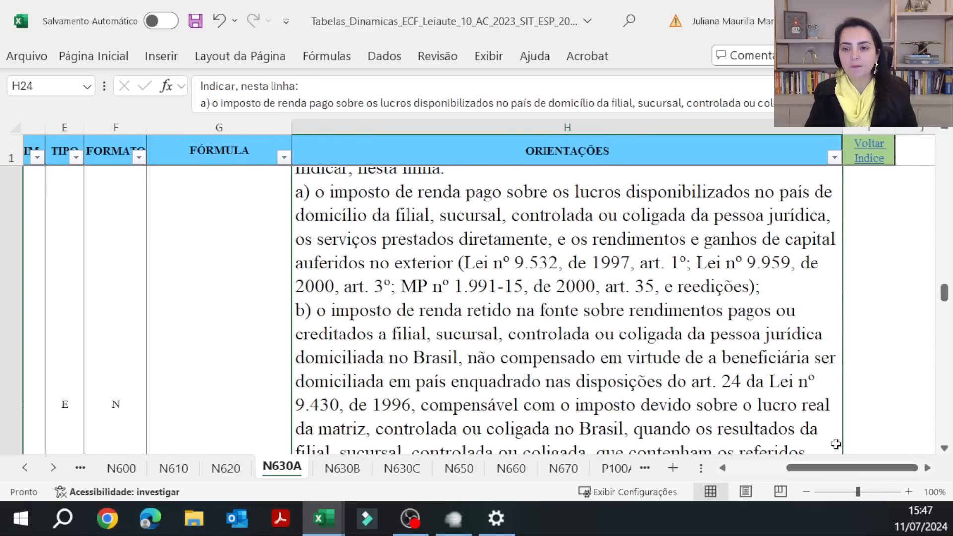
{"action": "key", "text": "Right"}
{"action": "key", "text": "Right"}
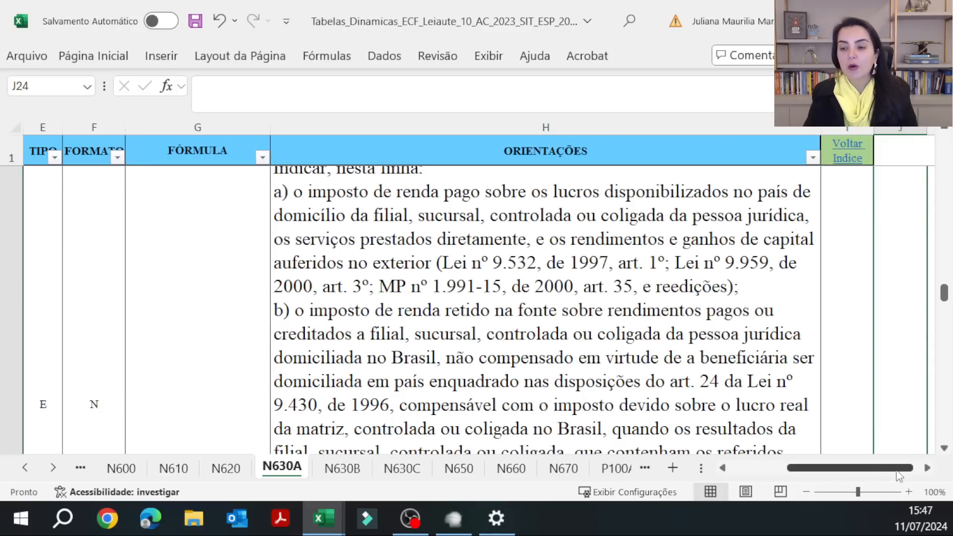
{"action": "left_click", "coordinate": [927, 468]}
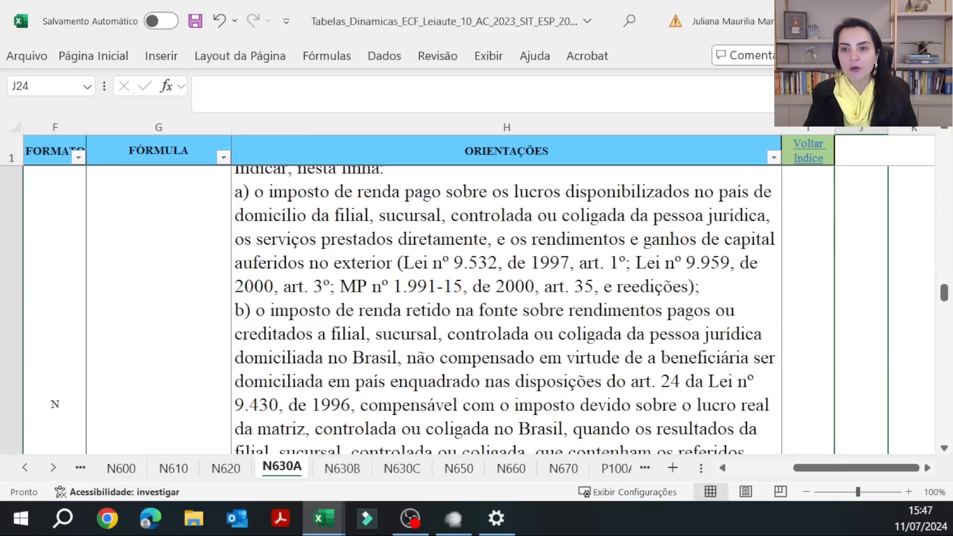
{"action": "left_click_drag", "start_coordinate": [782, 128], "coordinate": [934, 129]}
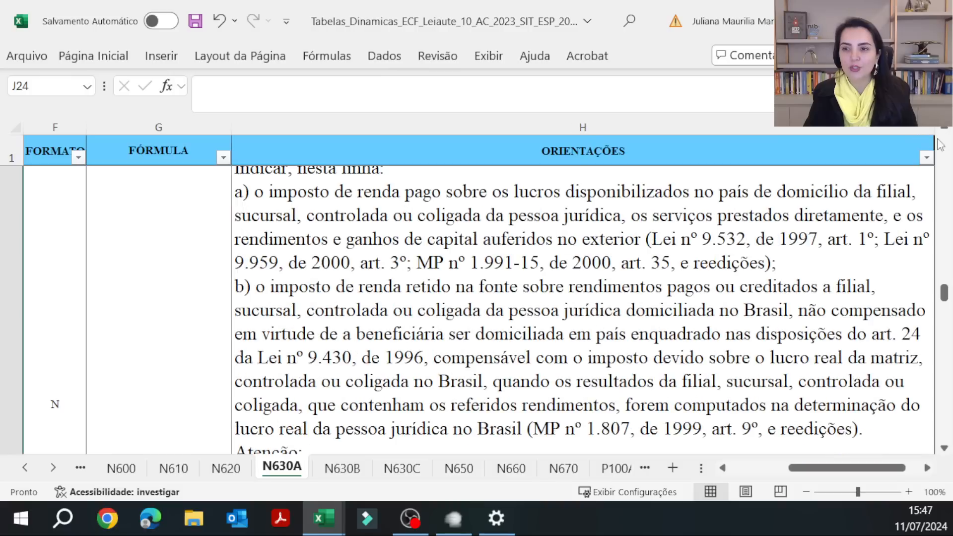
Step: Examine the Atenção notes in H24 on tax already offset in December's monthly payment and on line N620/22
{"action": "left_click", "coordinate": [494, 287]}
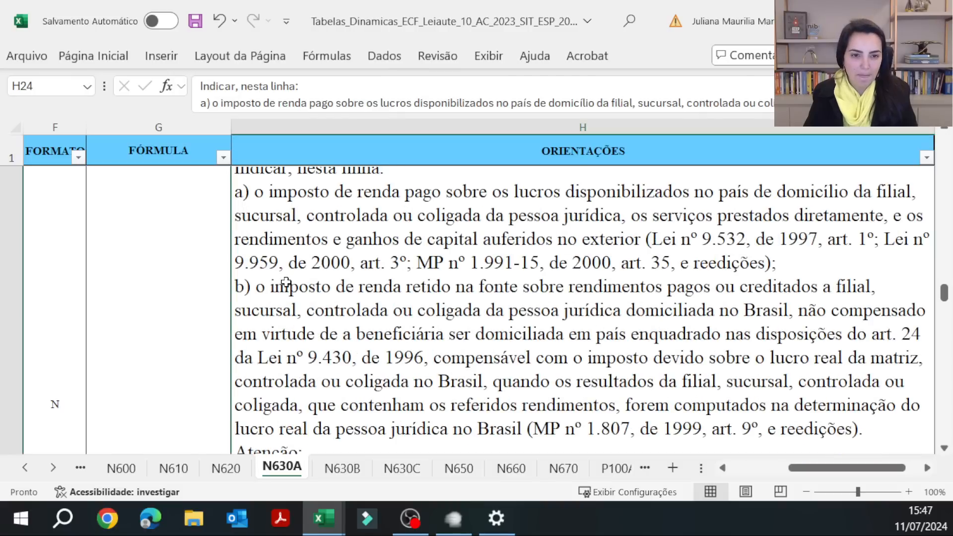
{"action": "scroll", "coordinate": [286, 282], "scroll_direction": "down", "scroll_amount": 5}
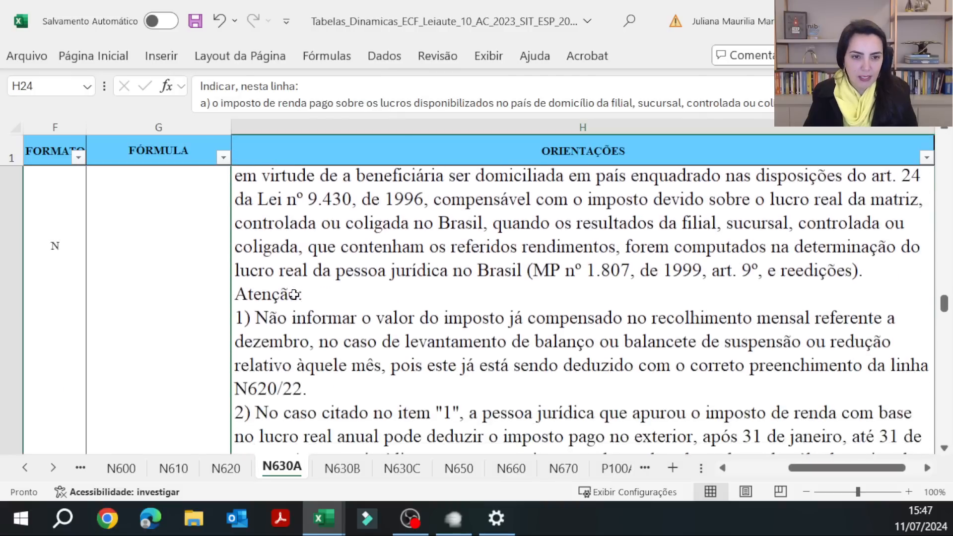
{"action": "scroll", "coordinate": [294, 294], "scroll_direction": "down", "scroll_amount": 1}
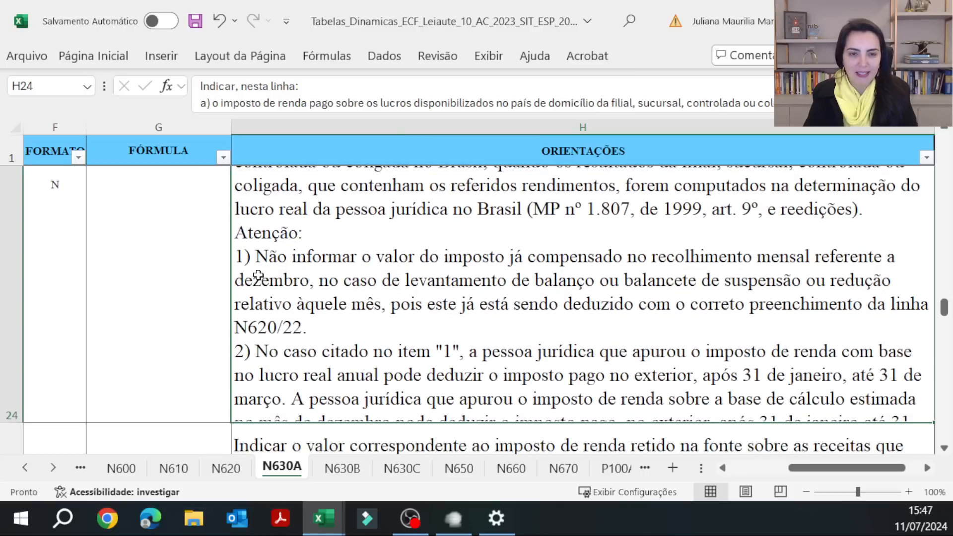
Step: Examine the H24 guidance on income tax paid abroad, including Atenção notes 1 to 3, and leave the cell unedited
{"action": "scroll", "coordinate": [242, 262], "scroll_direction": "up", "scroll_amount": 5}
{"action": "double_click", "coordinate": [242, 261]}
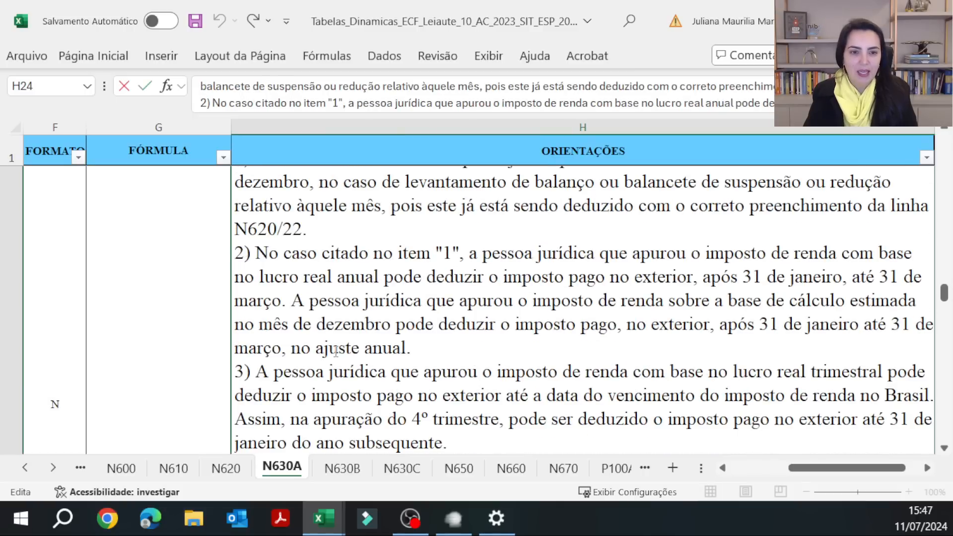
{"action": "scroll", "coordinate": [338, 346], "scroll_direction": "down", "scroll_amount": 5}
{"action": "scroll", "coordinate": [338, 346], "scroll_direction": "up", "scroll_amount": 3}
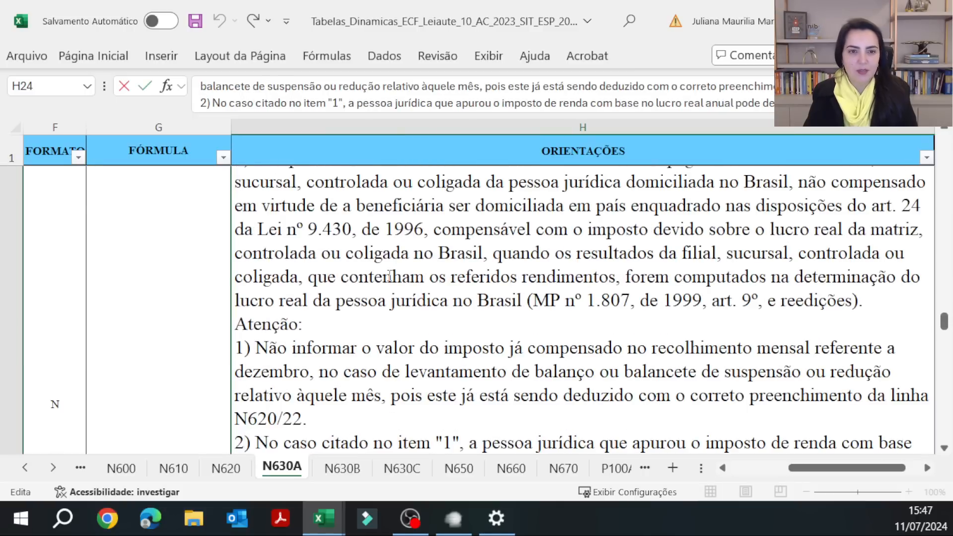
{"action": "key", "text": "Escape"}
Step: Check the description of code 20, Imposto de Renda Retido na Fonte, and bring up its guidance in H25
{"action": "key", "text": "Left"}
{"action": "key", "text": "Left"}
{"action": "key", "text": "Left"}
{"action": "key", "text": "Left"}
{"action": "key", "text": "Left"}
{"action": "key", "text": "Left"}
{"action": "key", "text": "Left"}
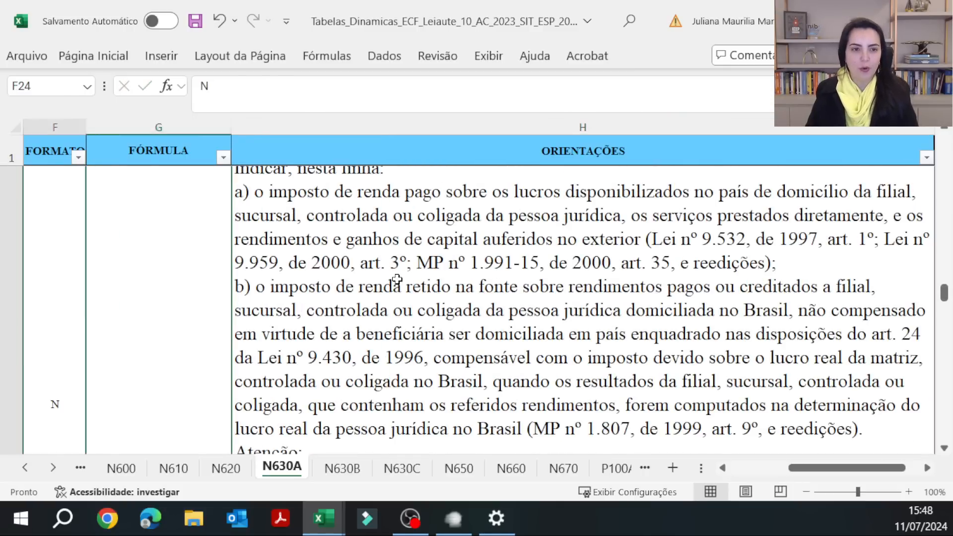
{"action": "key", "text": "Down"}
{"action": "key", "text": "Right"}
{"action": "key", "text": "Right"}
{"action": "key", "text": "Right"}
{"action": "key", "text": "Right"}
{"action": "key", "text": "Right"}
{"action": "key", "text": "Right"}
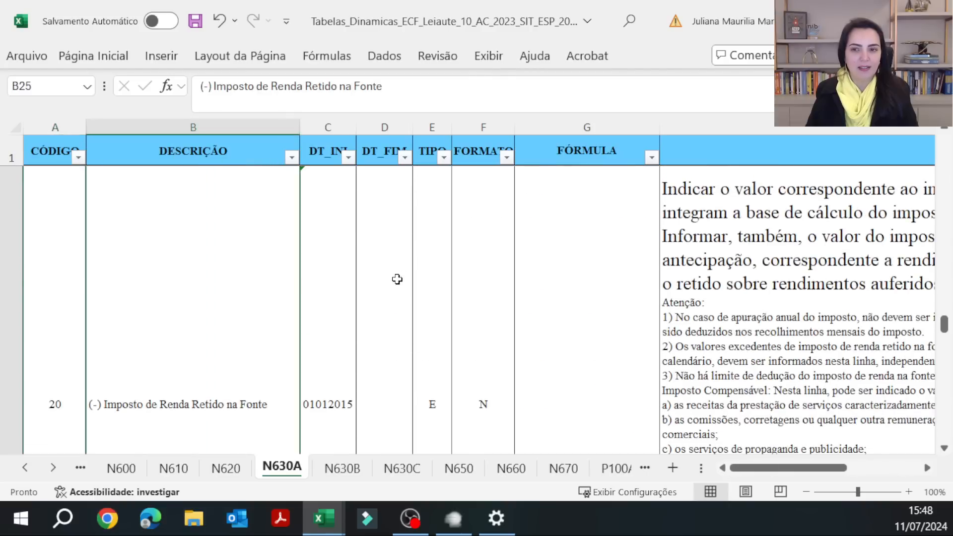
{"action": "key", "text": "Right"}
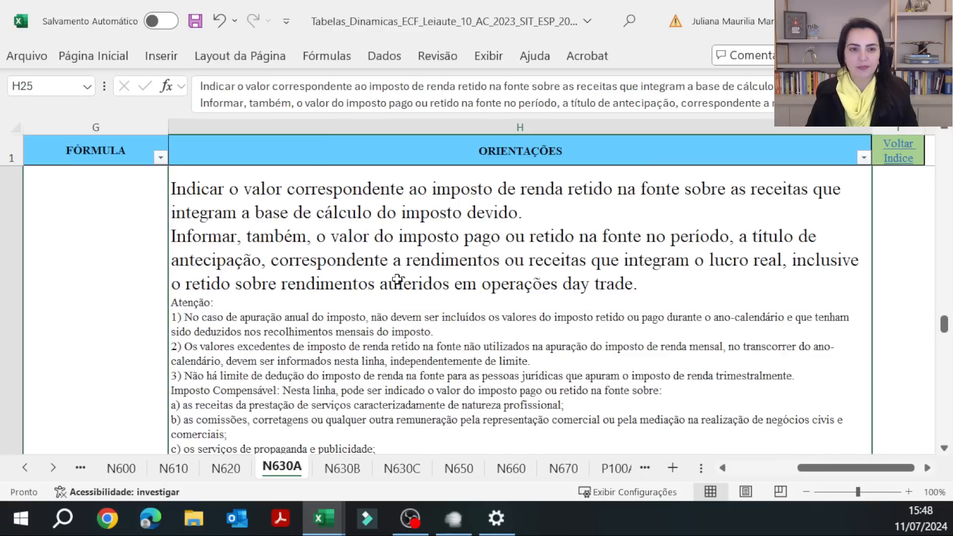
Step: Copy the entire guidance text from H25 into a blank Word document
{"action": "double_click", "coordinate": [392, 258]}
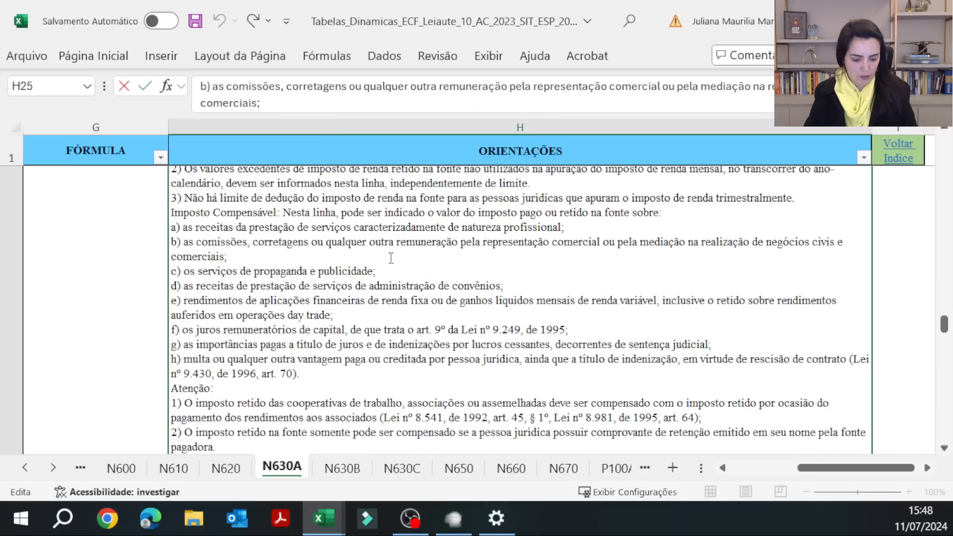
{"action": "key", "text": "ctrl+a"}
{"action": "left_click", "coordinate": [61, 520]}
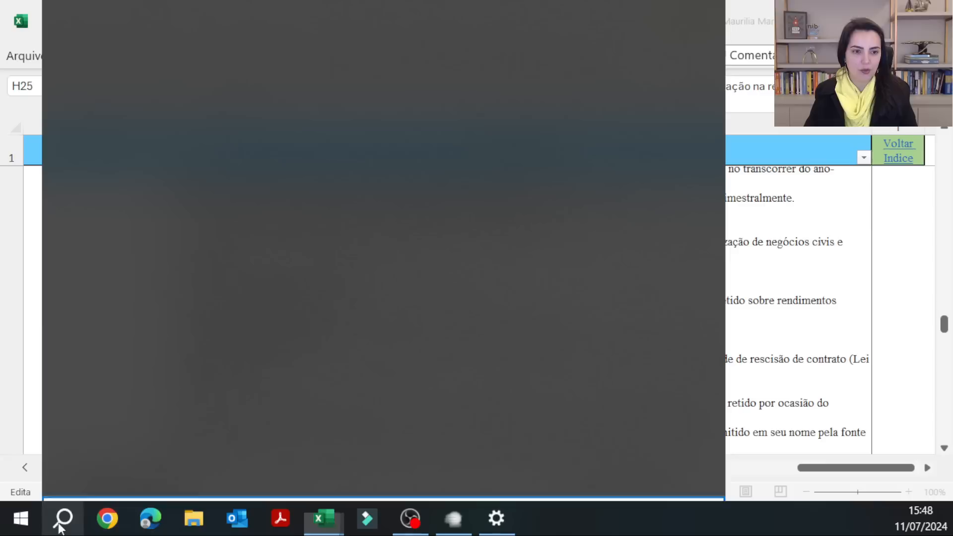
{"action": "type", "text": "Word"}
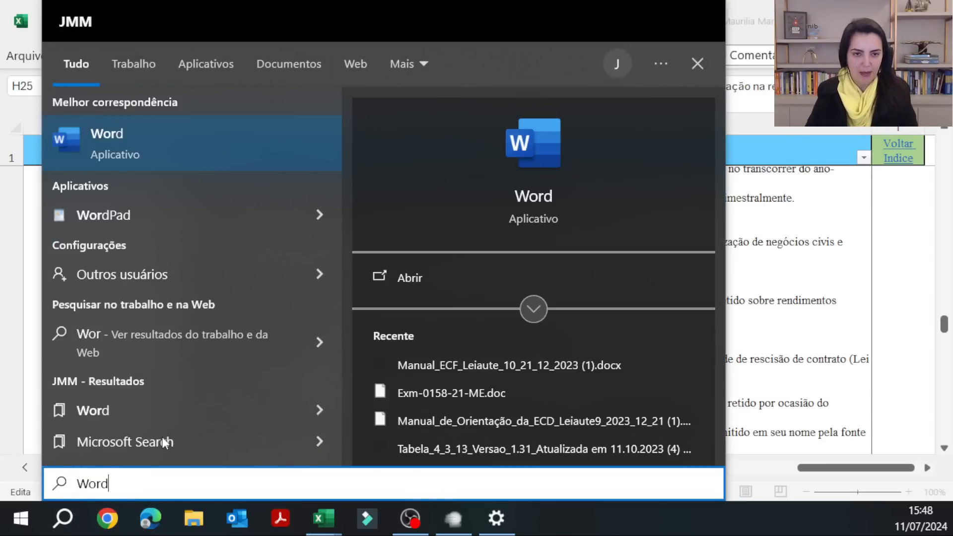
{"action": "left_click", "coordinate": [133, 139]}
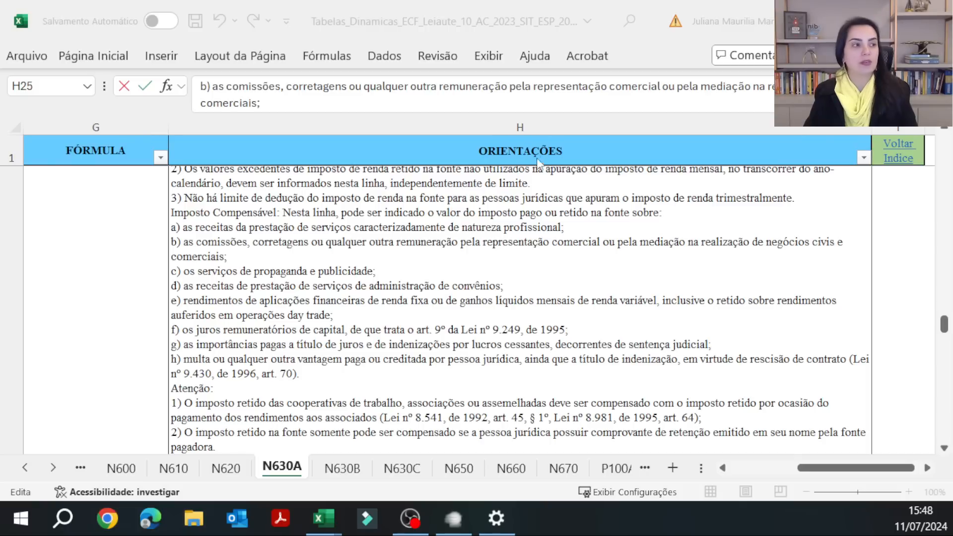
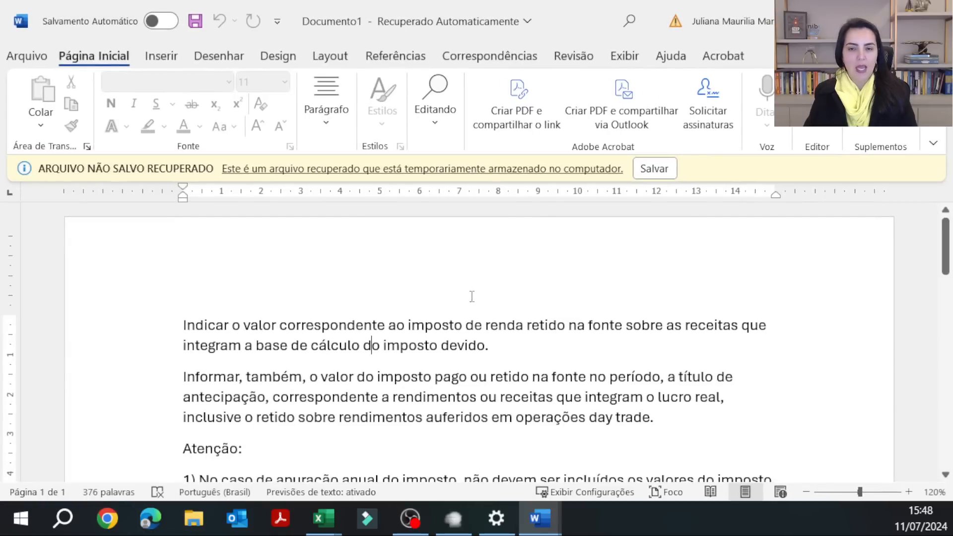
Step: Review the copied guidance in Word from the opening paragraphs to note 3 on quarterly taxpayers and the Imposto Compensável heading
{"action": "scroll", "coordinate": [552, 289], "scroll_direction": "down", "scroll_amount": 1}
{"action": "scroll", "coordinate": [553, 289], "scroll_direction": "down", "scroll_amount": 1}
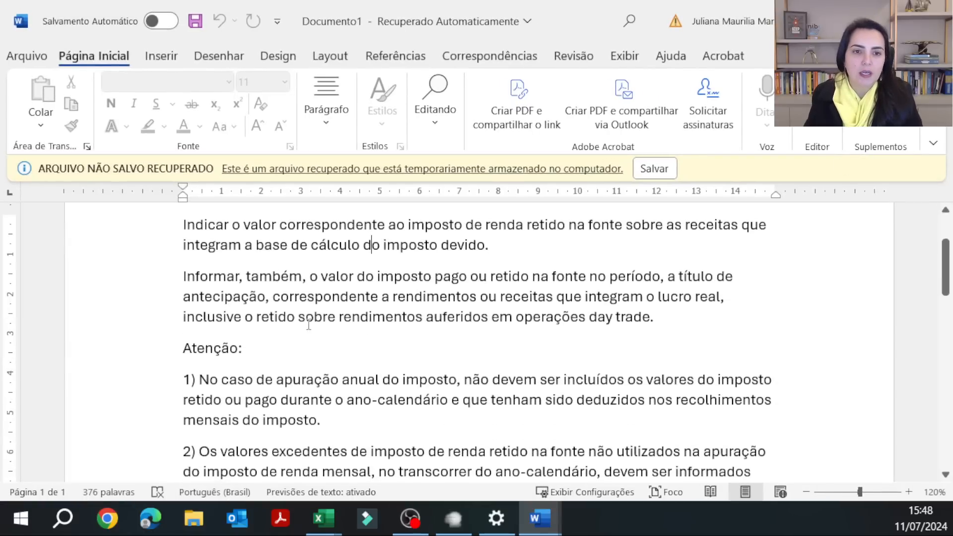
{"action": "left_click_drag", "start_coordinate": [182, 231], "coordinate": [263, 314]}
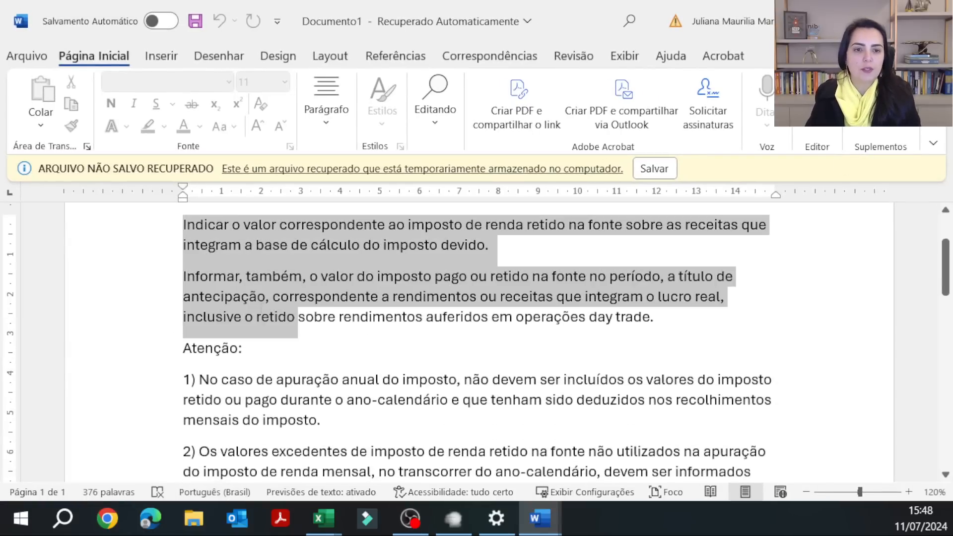
{"action": "scroll", "coordinate": [263, 309], "scroll_direction": "down", "scroll_amount": 3}
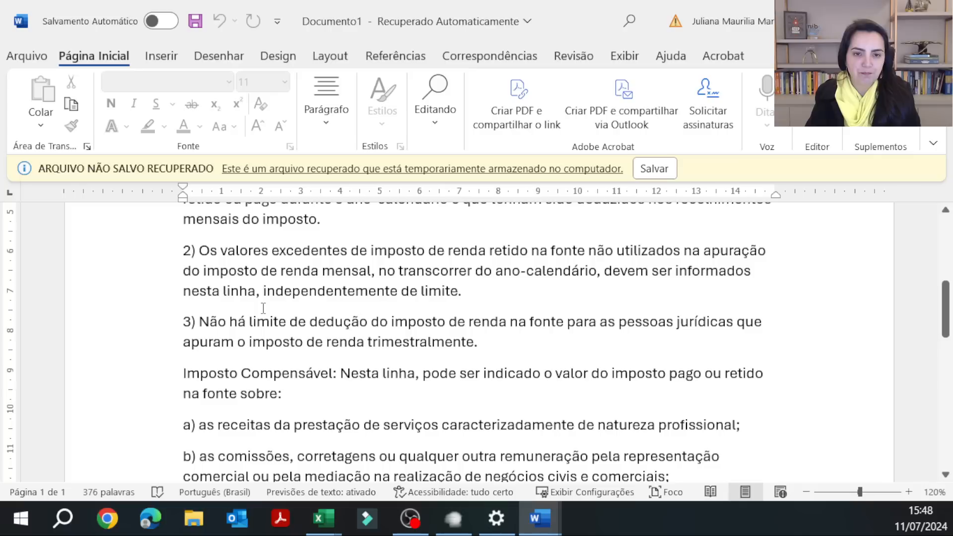
{"action": "scroll", "coordinate": [264, 308], "scroll_direction": "down", "scroll_amount": 2}
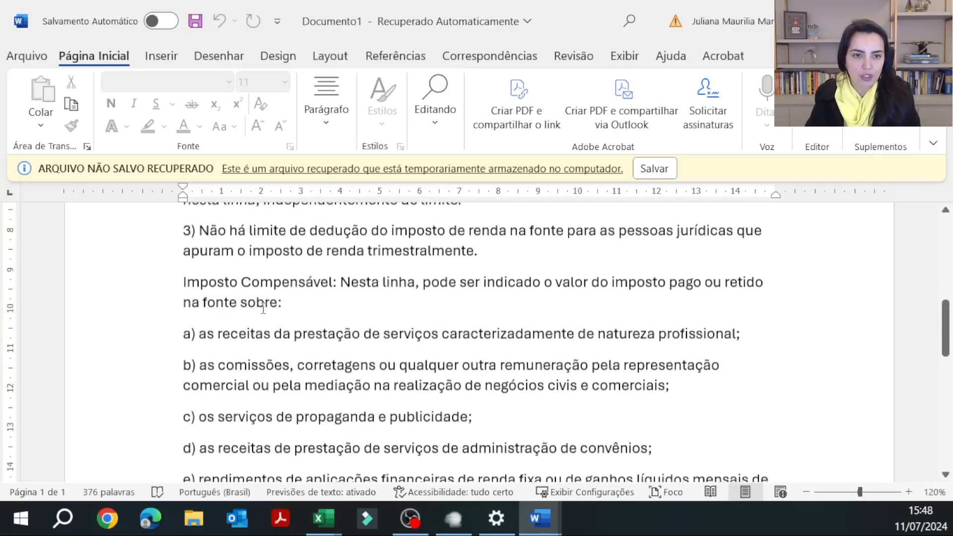
{"action": "left_click_drag", "start_coordinate": [175, 229], "coordinate": [430, 263]}
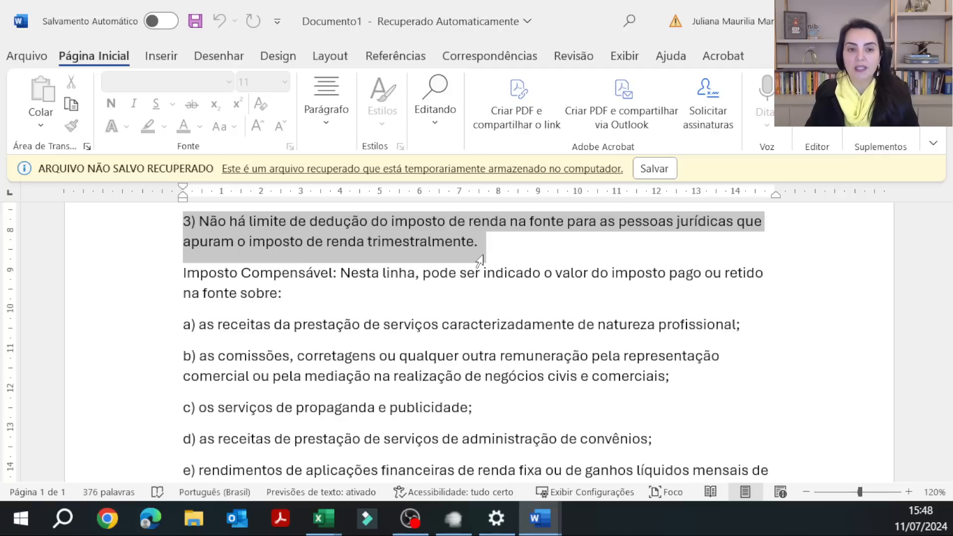
{"action": "left_click", "coordinate": [308, 300]}
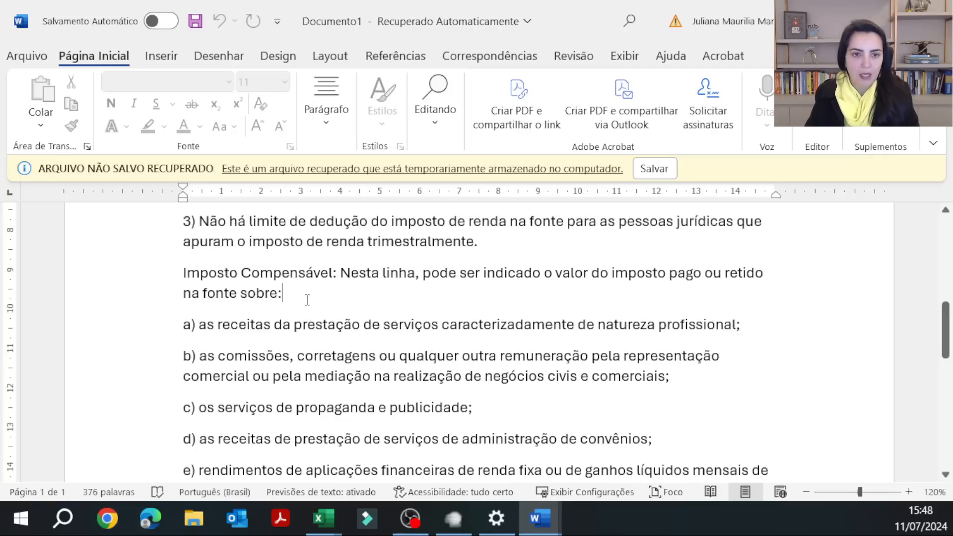
Step: Examine the Imposto Compensável items a to h and the closing Atenção notes on cooperatives and proof of withholding
{"action": "scroll", "coordinate": [308, 300], "scroll_direction": "down", "scroll_amount": 2}
{"action": "scroll", "coordinate": [307, 300], "scroll_direction": "down", "scroll_amount": 2}
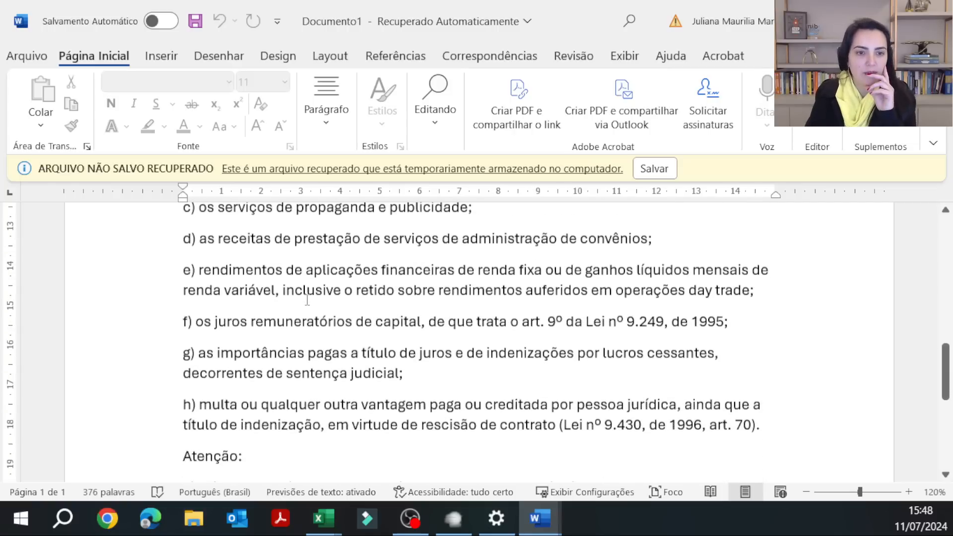
{"action": "scroll", "coordinate": [308, 300], "scroll_direction": "down", "scroll_amount": 3}
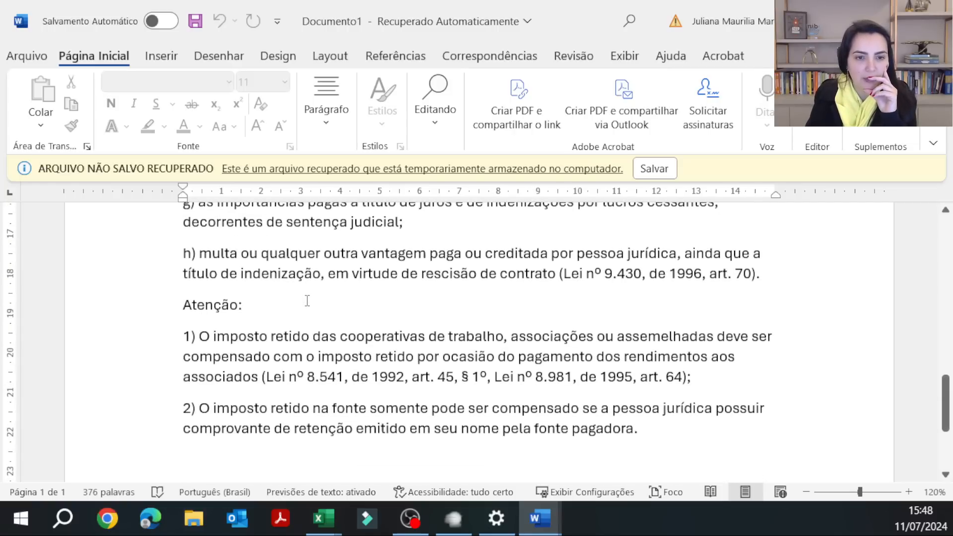
{"action": "scroll", "coordinate": [308, 300], "scroll_direction": "down", "scroll_amount": 2}
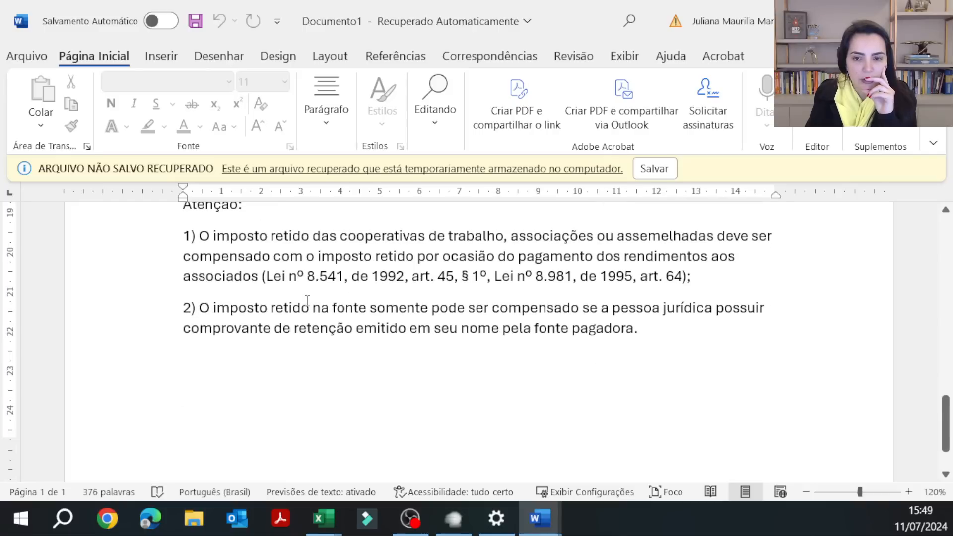
{"action": "scroll", "coordinate": [308, 300], "scroll_direction": "down", "scroll_amount": 2}
{"action": "scroll", "coordinate": [309, 300], "scroll_direction": "up", "scroll_amount": 12}
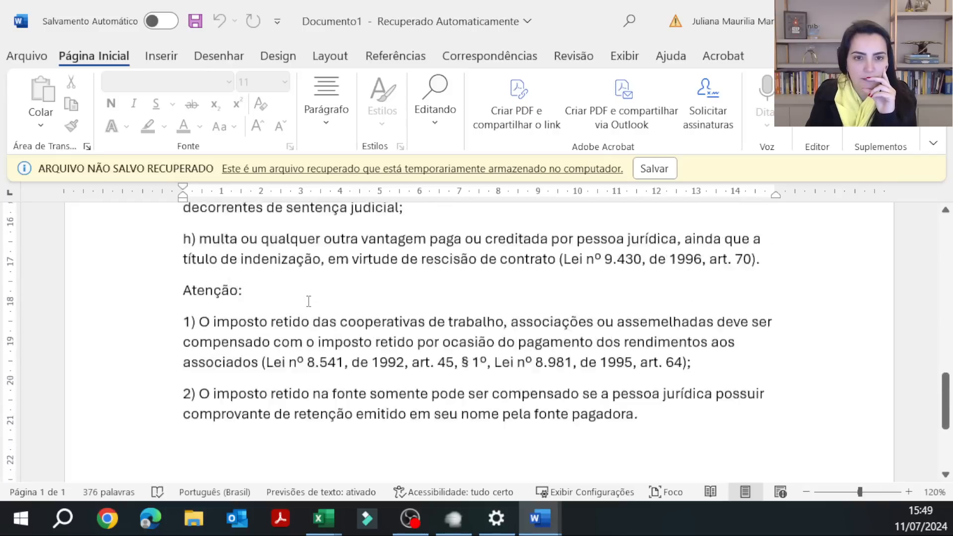
{"action": "scroll", "coordinate": [309, 302], "scroll_direction": "up", "scroll_amount": 10}
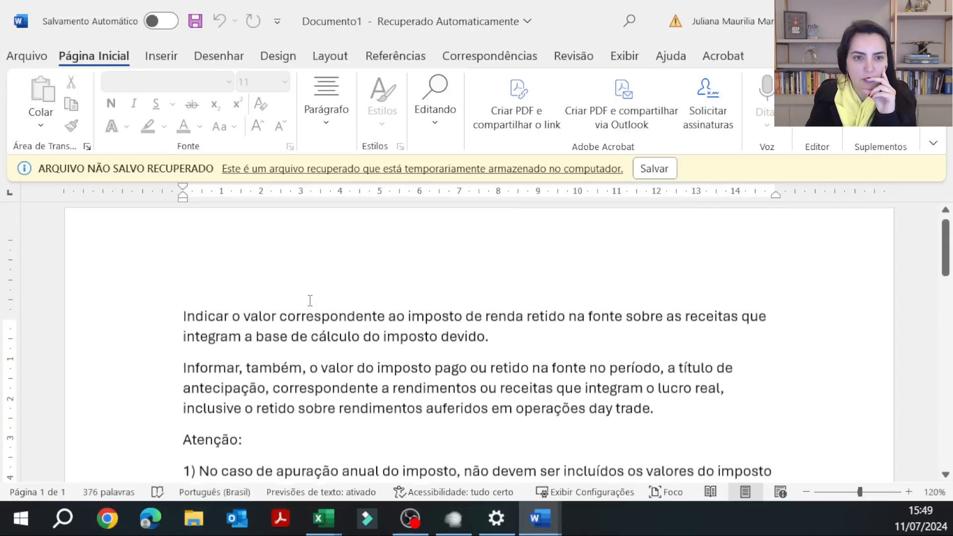
Step: Select note 1 on annual tax assessment and save the recovered document to Documentos on OneDrive under the suggested file name
{"action": "scroll", "coordinate": [311, 302], "scroll_direction": "down", "scroll_amount": 2}
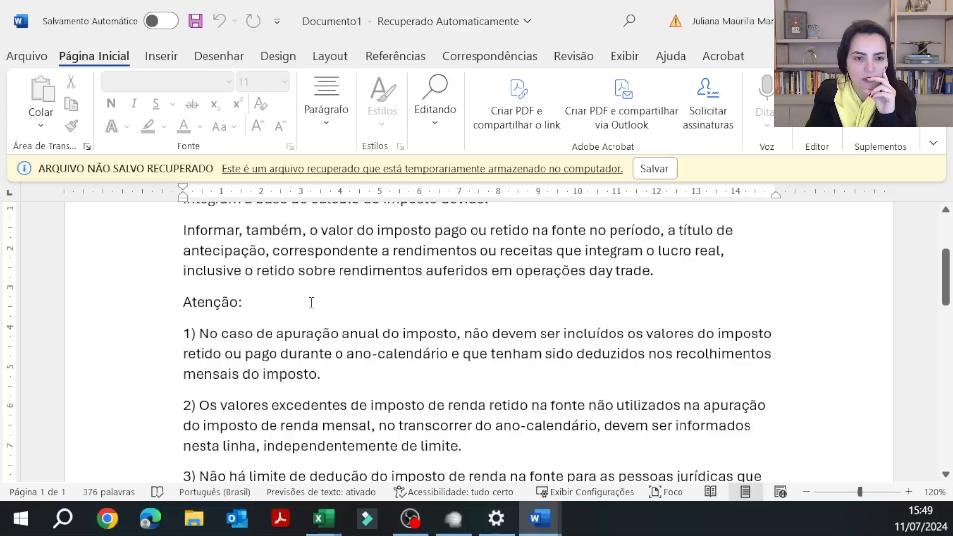
{"action": "left_click", "coordinate": [169, 336]}
{"action": "left_click_drag", "start_coordinate": [321, 370], "coordinate": [140, 330]}
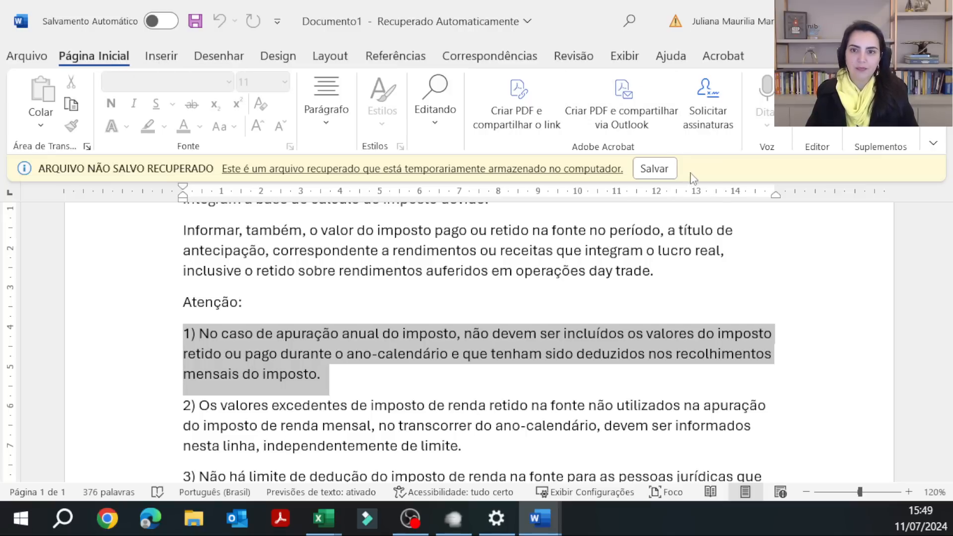
{"action": "left_click", "coordinate": [656, 169]}
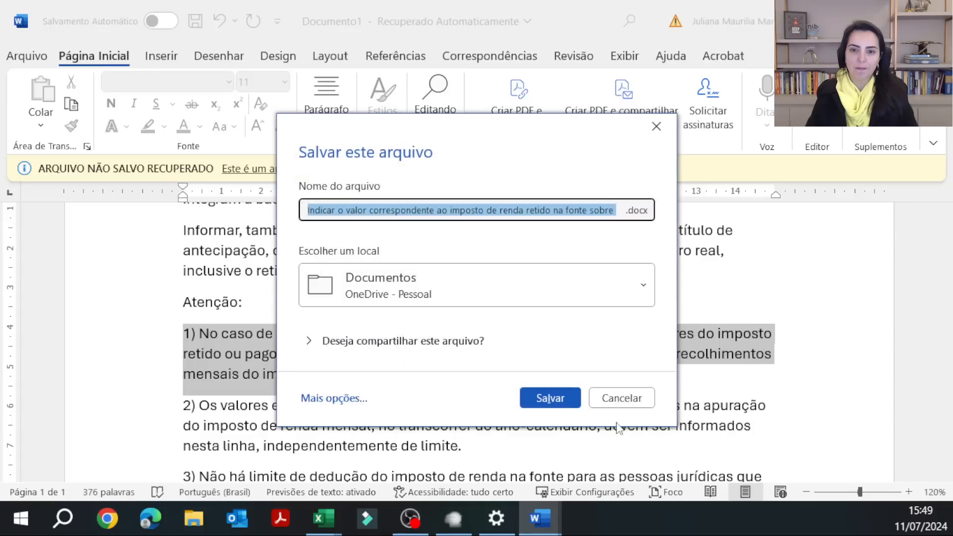
{"action": "left_click", "coordinate": [621, 399]}
{"action": "left_click", "coordinate": [654, 169]}
{"action": "left_click", "coordinate": [564, 397]}
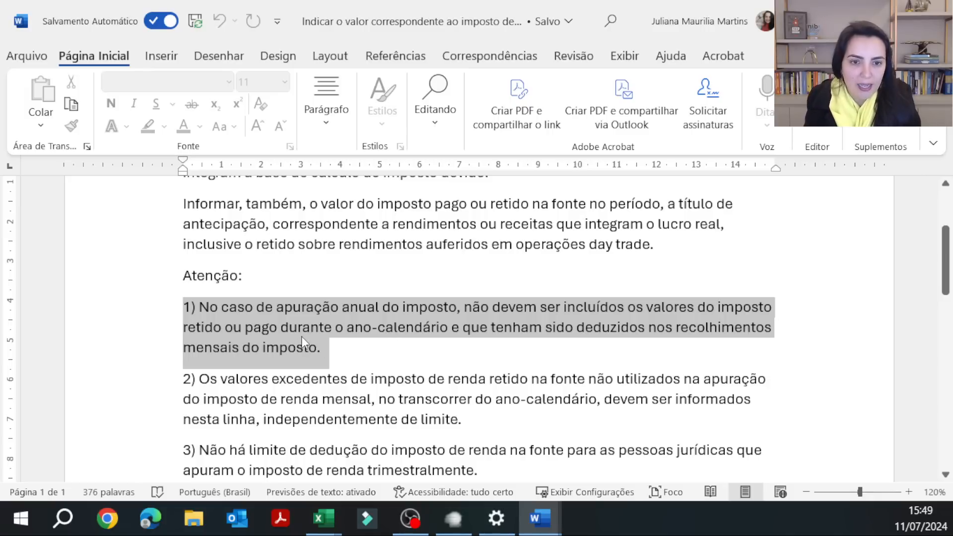
Step: Format note 1, on amounts already deducted in the monthly payments, as bold and underlined
{"action": "key", "text": "ctrl+n"}
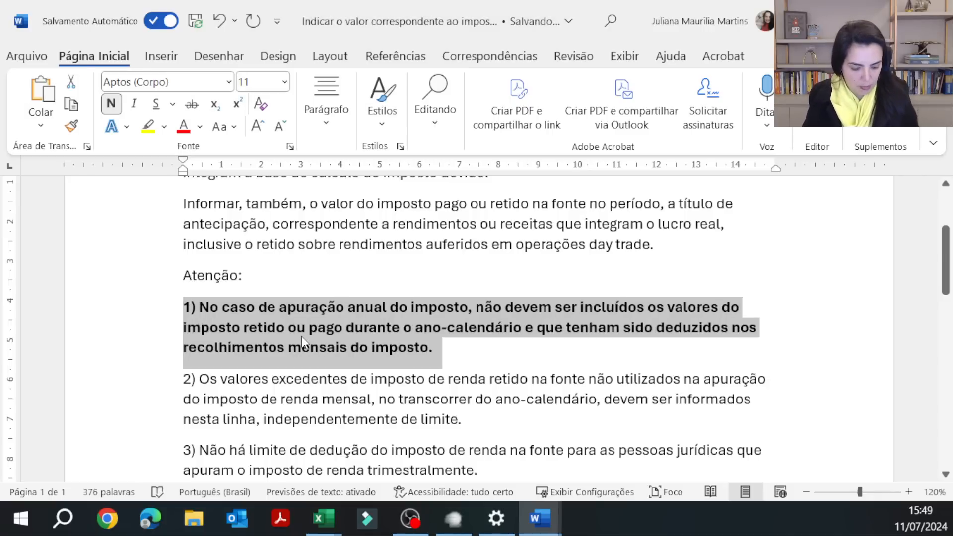
{"action": "key", "text": "ctrl+s"}
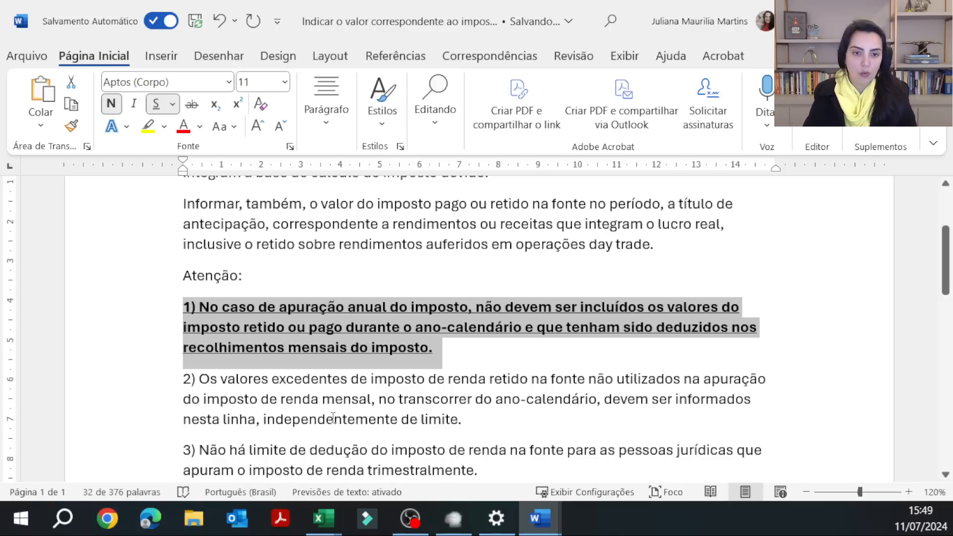
{"action": "left_click", "coordinate": [323, 397]}
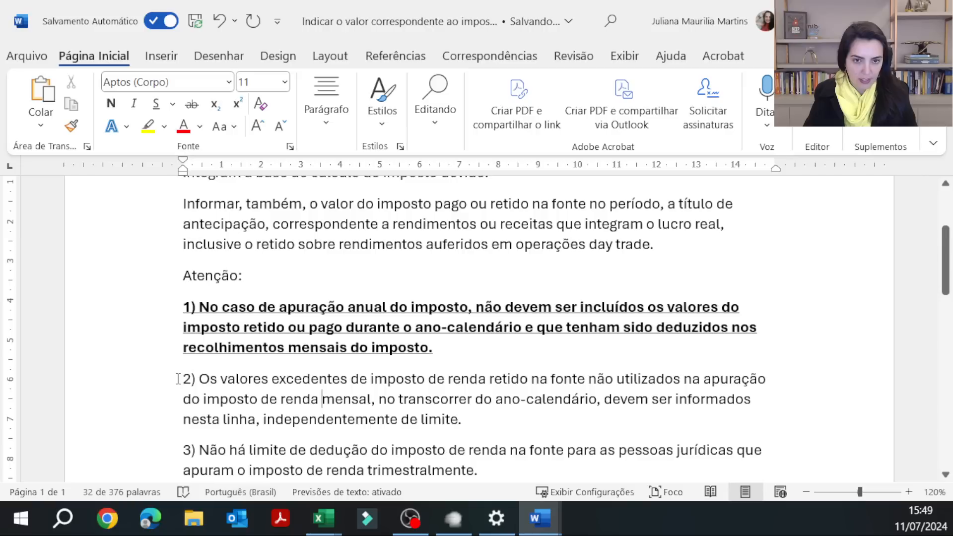
Step: Format note 2, on excess withheld income tax not used in the monthly assessment, as bold, italic and underlined
{"action": "left_click_drag", "start_coordinate": [180, 380], "coordinate": [440, 421]}
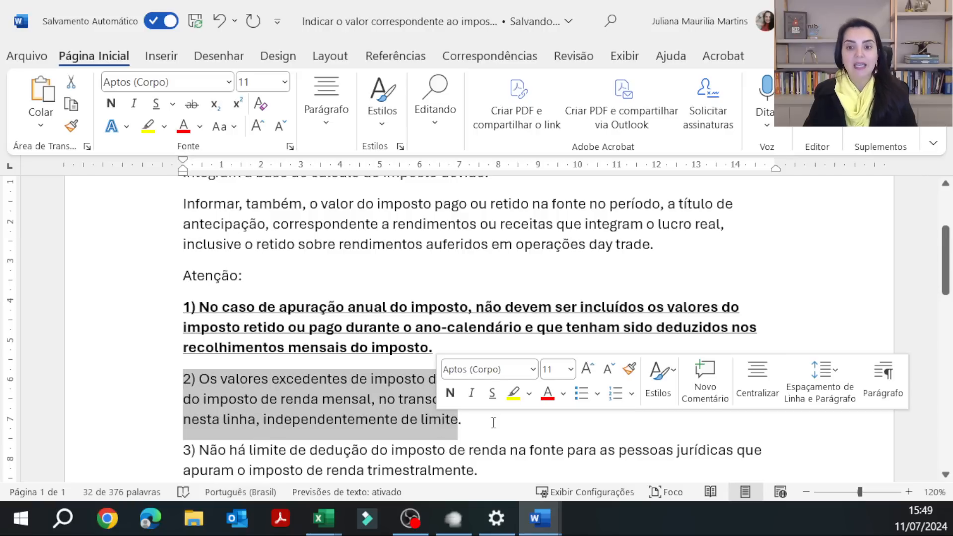
{"action": "left_click_drag", "start_coordinate": [525, 433], "coordinate": [155, 379]}
{"action": "key", "text": "ctrl+n"}
{"action": "key", "text": "ctrl+i"}
{"action": "key", "text": "ctrl+s"}
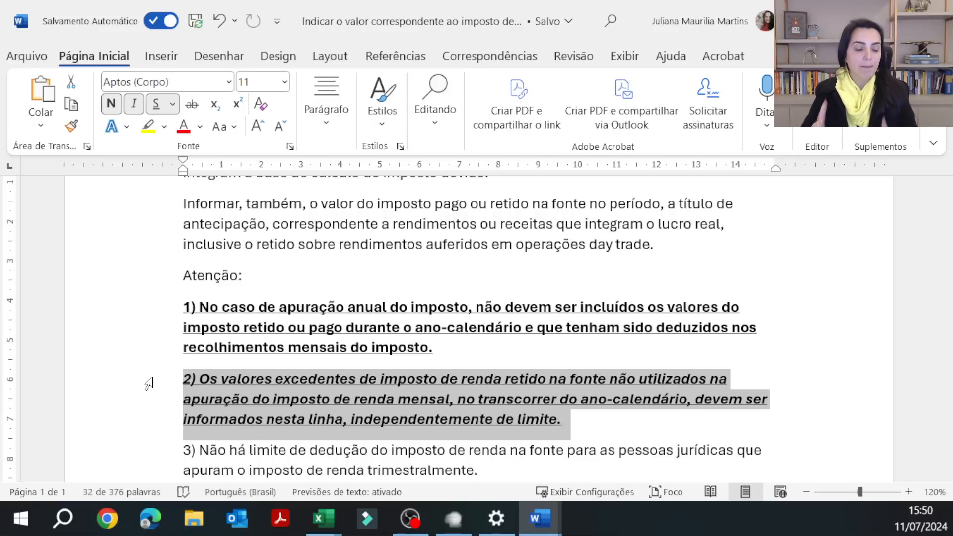
Step: Switch back to the Excel dynamic tables, discard the open edit in H25 and select the federal-agency withholding guidance in H26
{"action": "key", "text": "alt+Tab"}
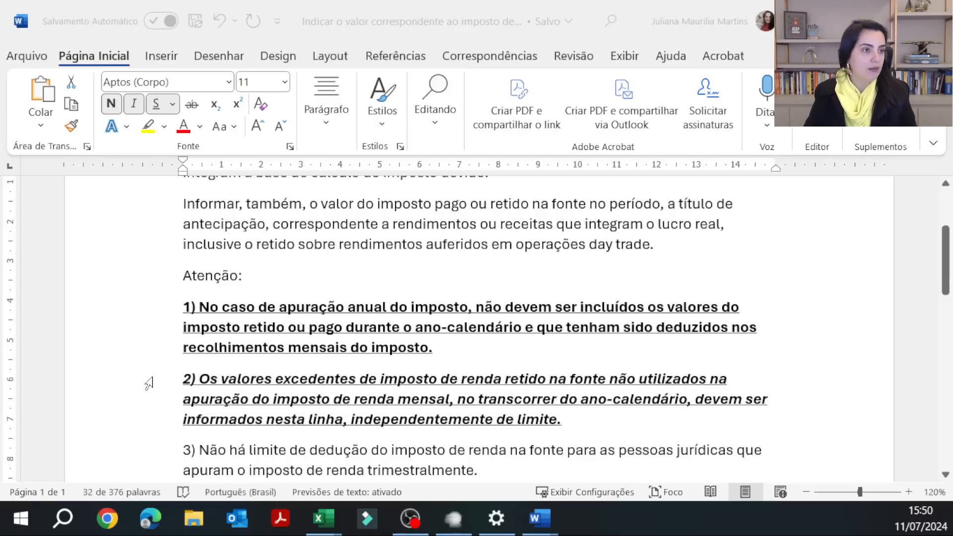
{"action": "key", "text": "Escape"}
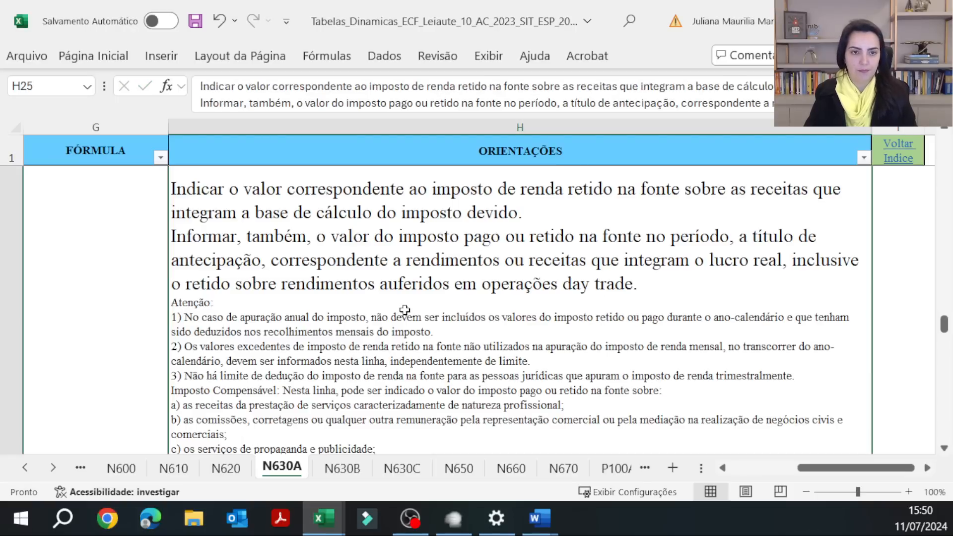
{"action": "scroll", "coordinate": [403, 307], "scroll_direction": "down", "scroll_amount": 5}
{"action": "left_click", "coordinate": [405, 375]}
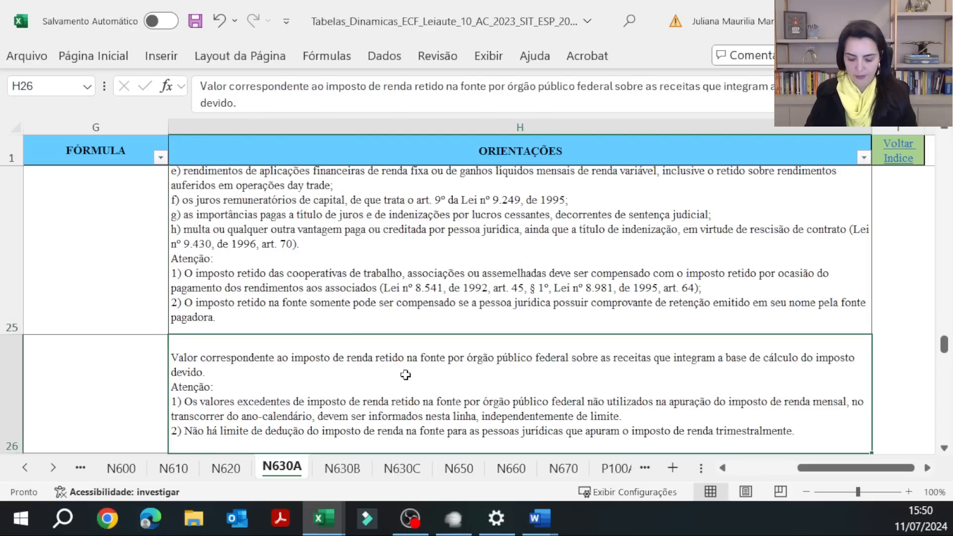
Step: Move down the N630A line codes to row 29 and bring up its guidance on effectively paid monthly estimates in H29
{"action": "key", "text": "Left"}
{"action": "key", "text": "Left"}
{"action": "key", "text": "Left"}
{"action": "key", "text": "Left"}
{"action": "key", "text": "Left"}
{"action": "key", "text": "Down"}
{"action": "key", "text": "Down"}
{"action": "key", "text": "Down"}
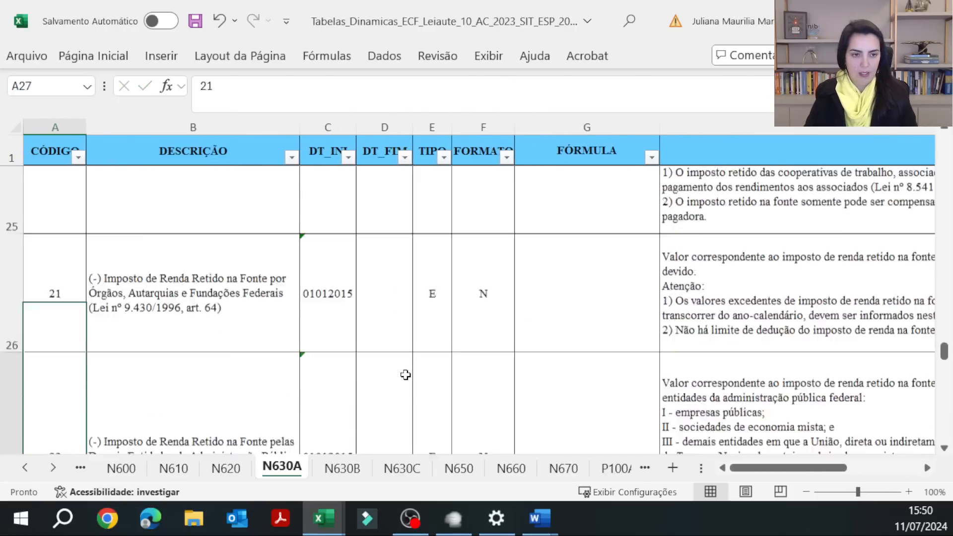
{"action": "key", "text": "Right"}
{"action": "key", "text": "Right"}
{"action": "key", "text": "Right"}
{"action": "key", "text": "Right"}
{"action": "key", "text": "Right"}
{"action": "key", "text": "Right"}
{"action": "key", "text": "Right"}
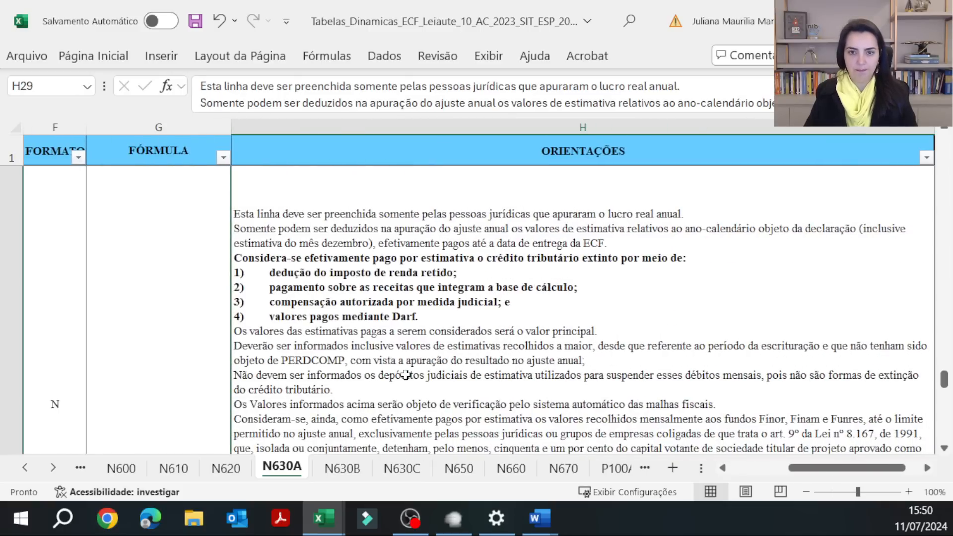
Step: Copy the entire N630A guidance text on effectively paid monthly estimates from cell H29 and switch to the Word document
{"action": "key", "text": "F2"}
{"action": "key", "text": "ctrl+a"}
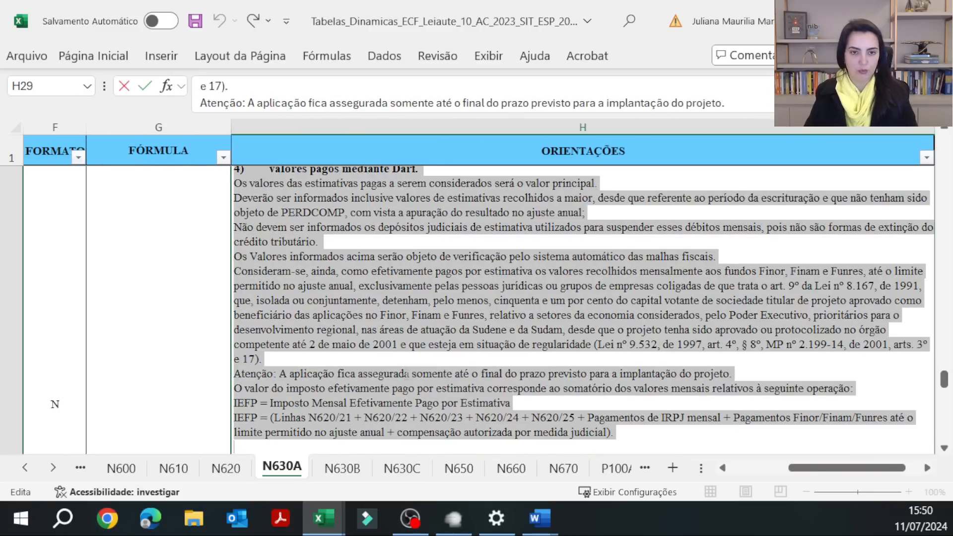
{"action": "key", "text": "alt+Tab"}
{"action": "key", "text": "alt"}
Step: Paste the copied monthly-estimate guidance at the end of the document, after several blank lines below the withholding notes
{"action": "scroll", "coordinate": [563, 357], "scroll_direction": "down", "scroll_amount": 4}
{"action": "scroll", "coordinate": [563, 357], "scroll_direction": "down", "scroll_amount": 10}
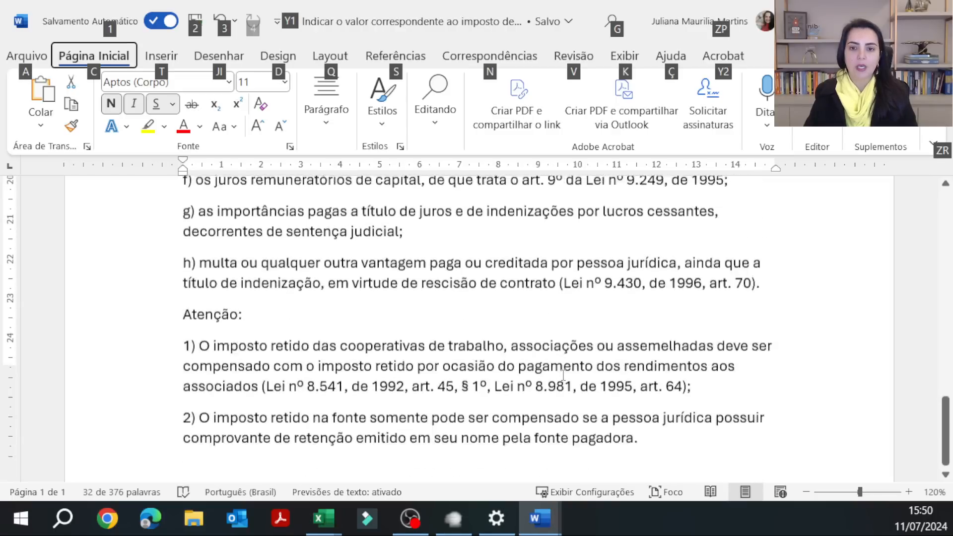
{"action": "left_click", "coordinate": [739, 378]}
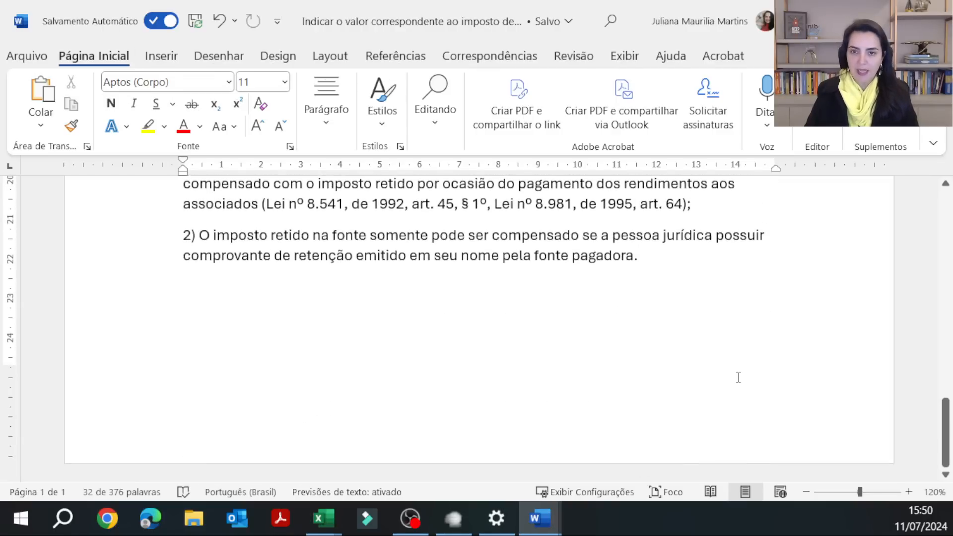
{"action": "key", "text": "Return"}
{"action": "key", "text": "Return"}
{"action": "key", "text": "Return"}
{"action": "key", "text": "Return"}
{"action": "key", "text": "Return"}
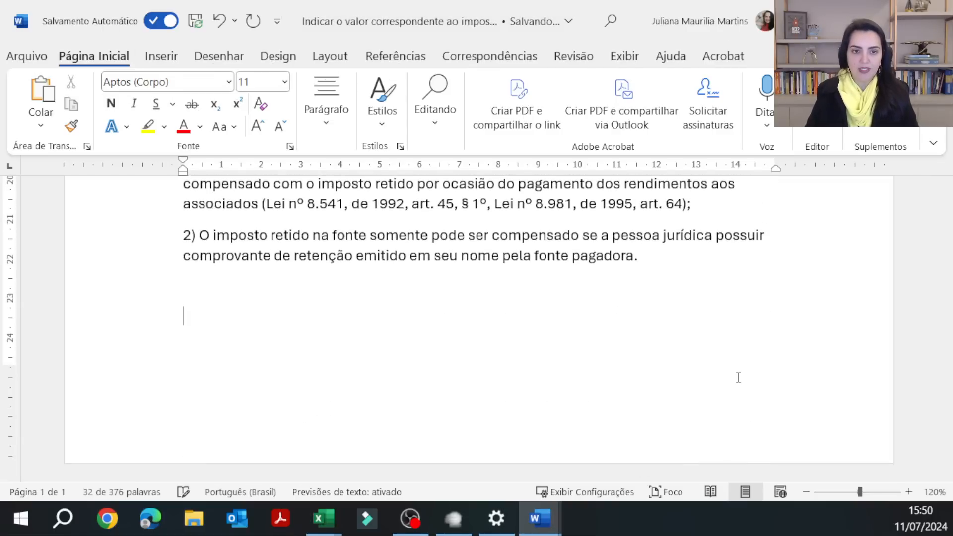
{"action": "key", "text": "ctrl+v"}
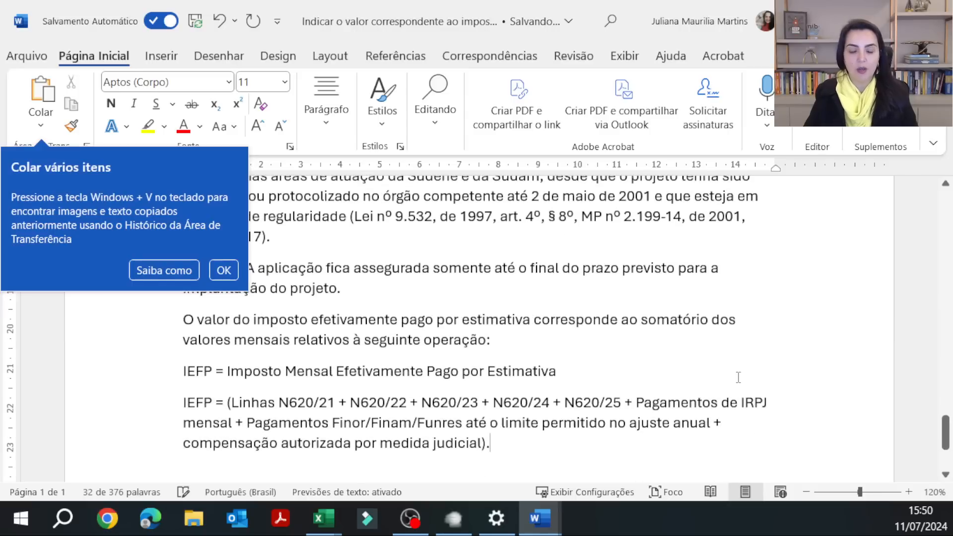
Step: Format the closing IEFP formula paragraph, listing lines N620/21 to N620/25 and IRPJ payments, as bold, italic and underlined
{"action": "scroll", "coordinate": [612, 348], "scroll_direction": "up", "scroll_amount": 6}
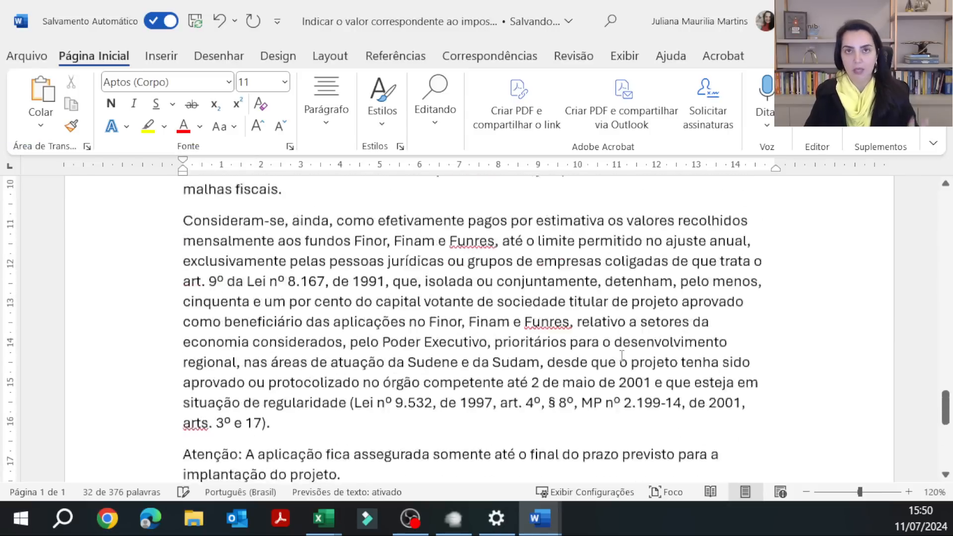
{"action": "scroll", "coordinate": [626, 364], "scroll_direction": "up", "scroll_amount": 10}
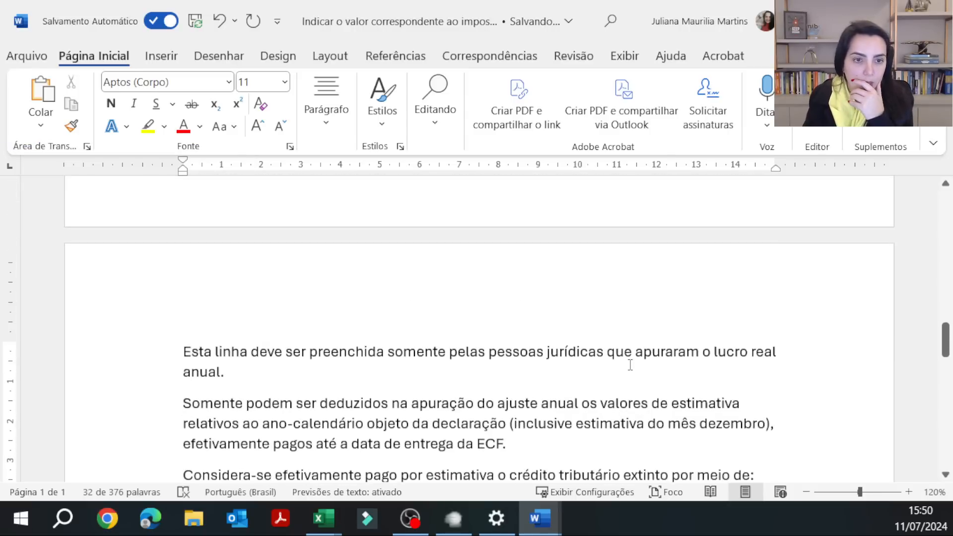
{"action": "scroll", "coordinate": [634, 358], "scroll_direction": "down", "scroll_amount": 15}
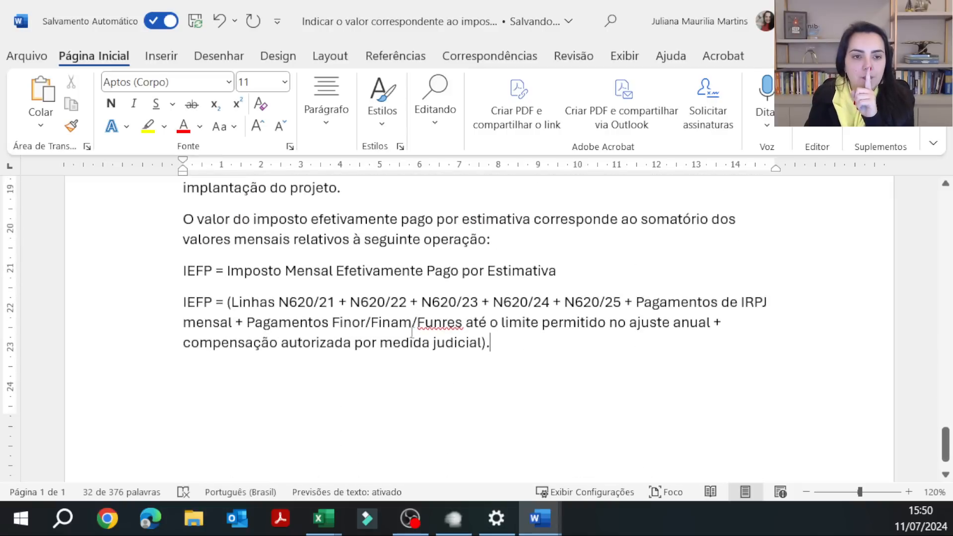
{"action": "left_click_drag", "start_coordinate": [183, 302], "coordinate": [549, 346]}
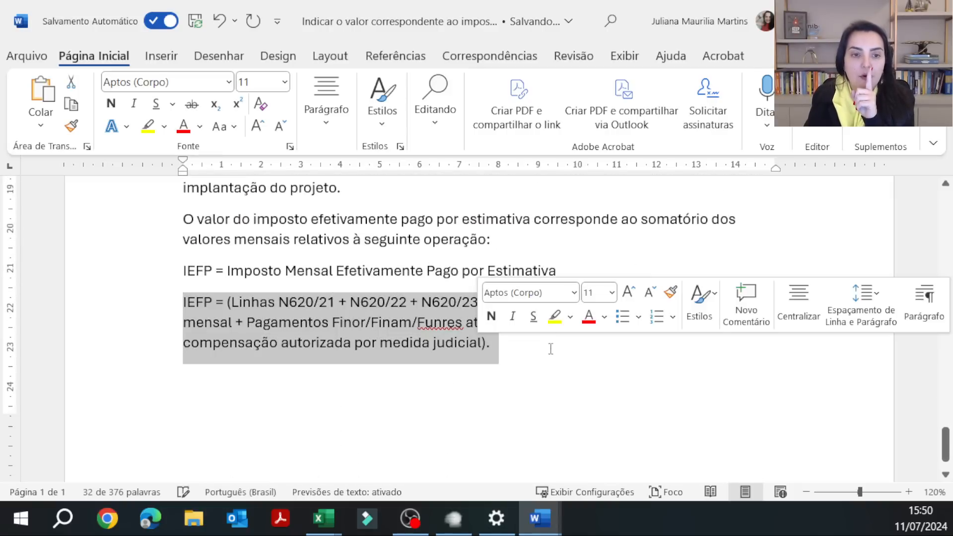
{"action": "left_click", "coordinate": [614, 380]}
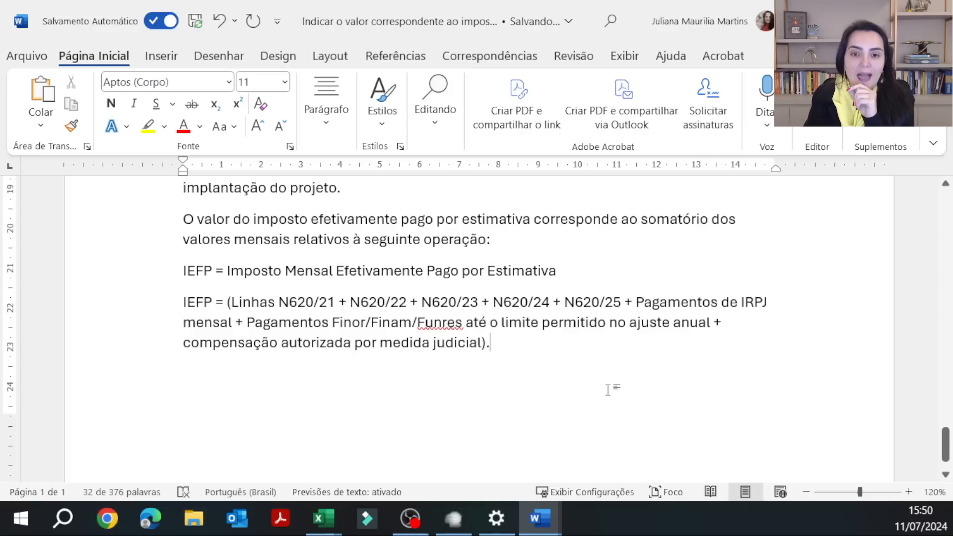
{"action": "left_click_drag", "start_coordinate": [494, 348], "coordinate": [46, 305]}
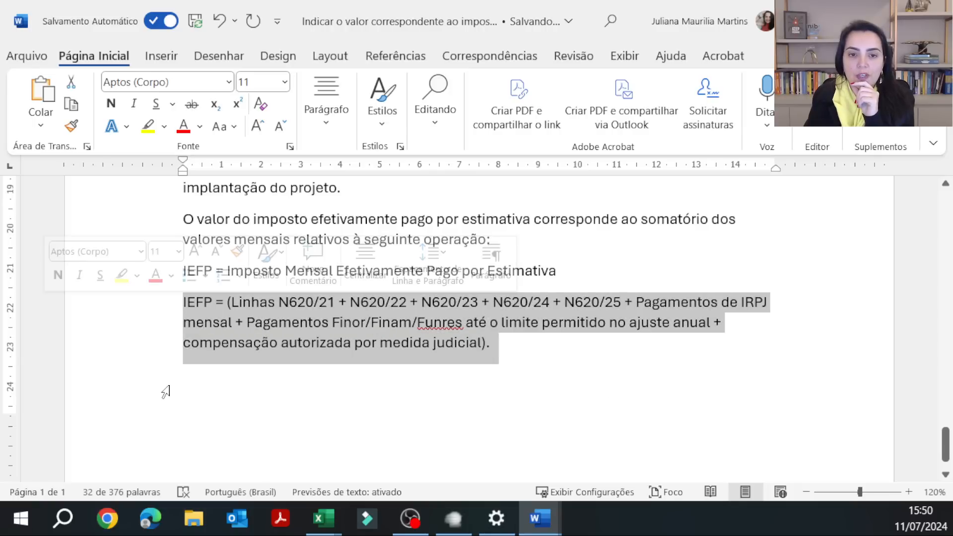
{"action": "key", "text": "ctrl+n"}
{"action": "key", "text": "ctrl+i"}
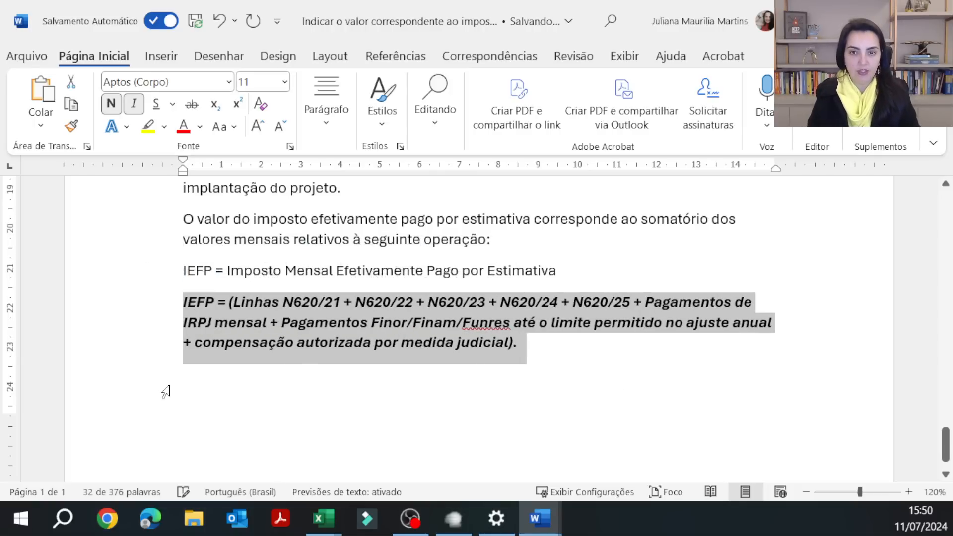
{"action": "key", "text": "ctrl+s"}
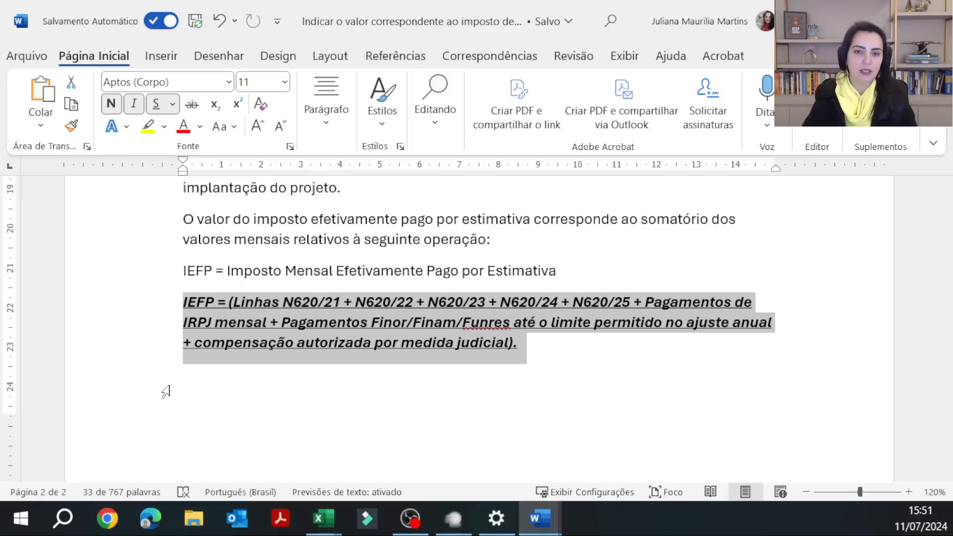
Step: Switch to Sped ECF with register N630 open beside the monthly IRRF and DARF spreadsheet
{"action": "key", "text": "alt+Tab"}
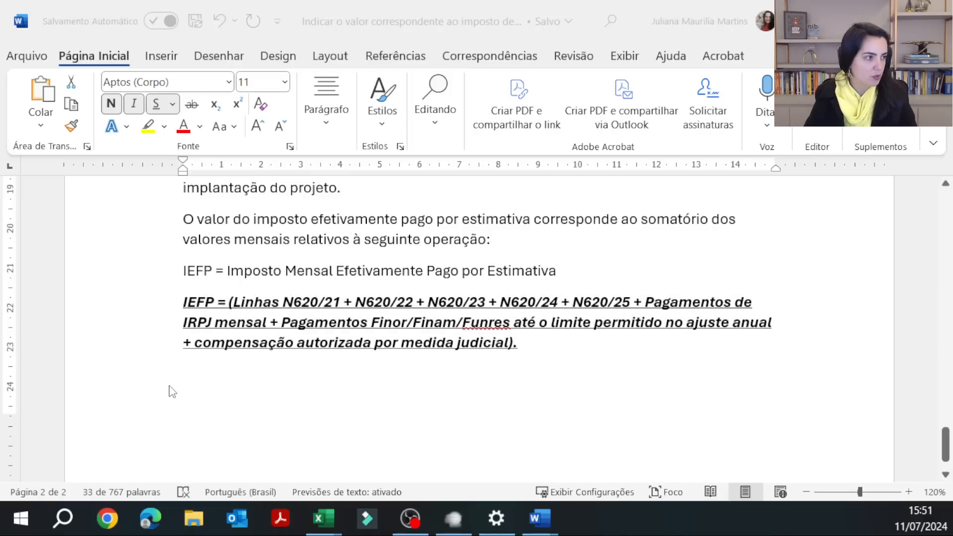
{"action": "key", "text": "alt+Tab"}
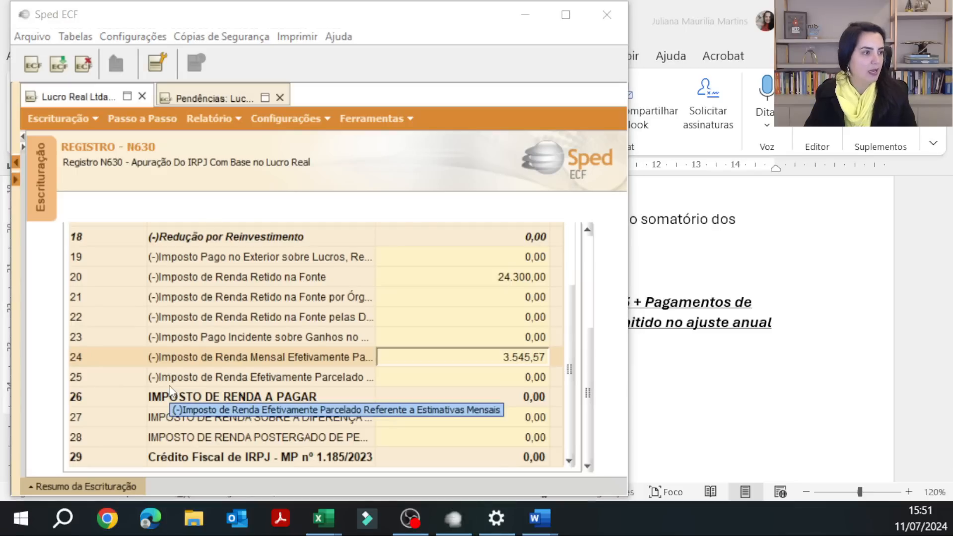
{"action": "key", "text": "alt+Tab"}
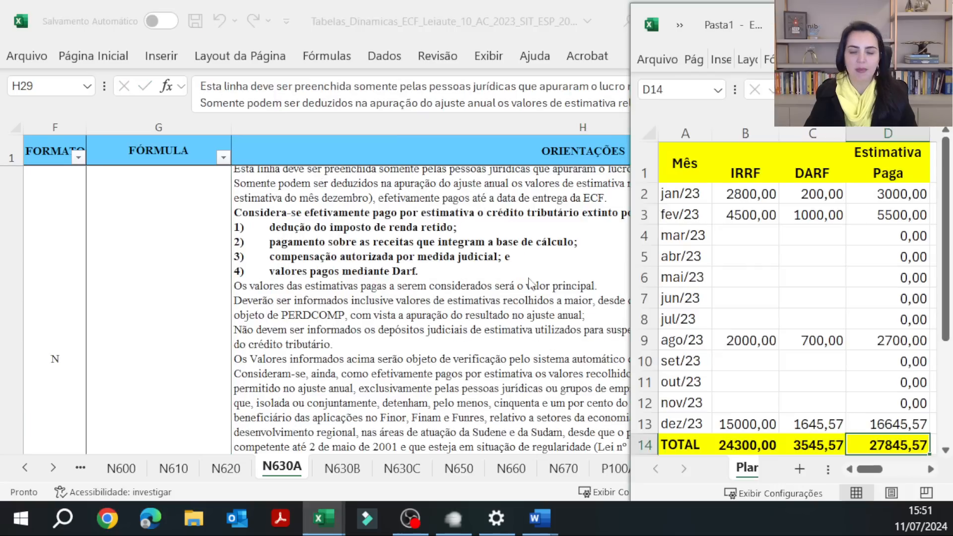
{"action": "left_click", "coordinate": [454, 522]}
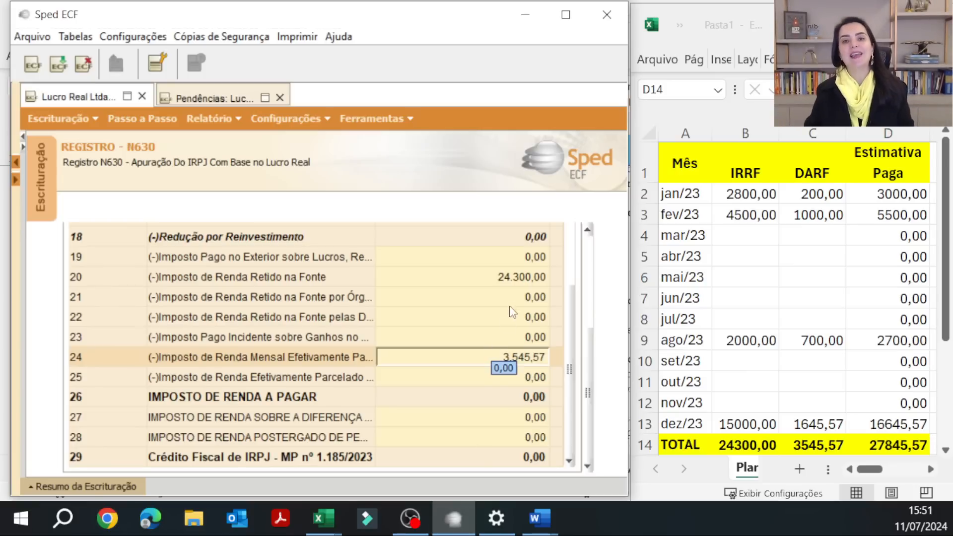
Step: In register N630, zero the withheld income tax on line 20 and set the monthly tax effectively paid on line 24 to 27.845,57
{"action": "left_click", "coordinate": [523, 279]}
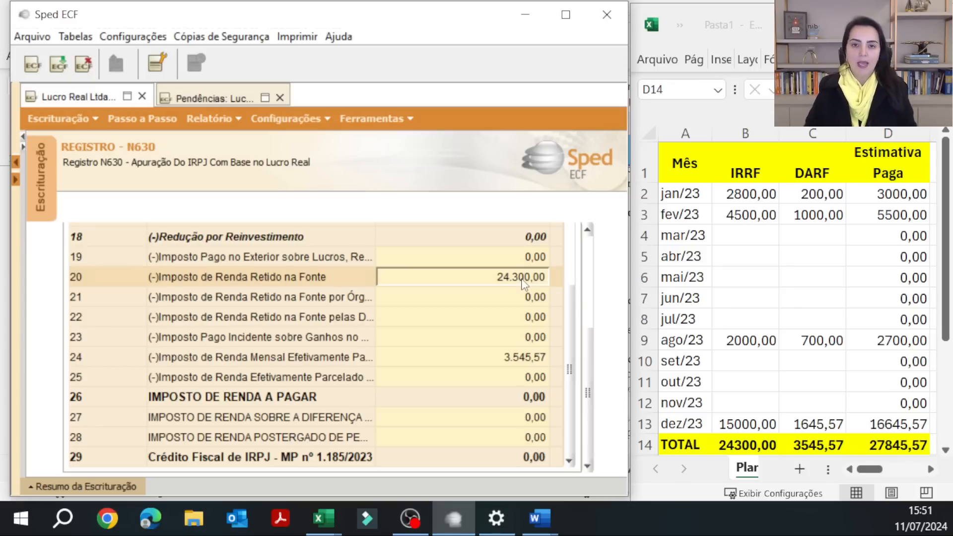
{"action": "key", "text": "Return"}
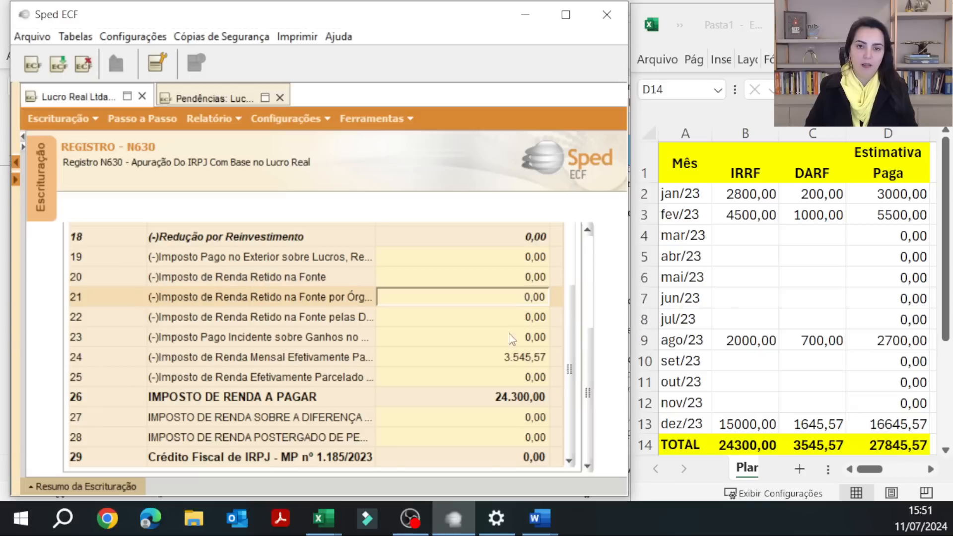
{"action": "left_click", "coordinate": [512, 359]}
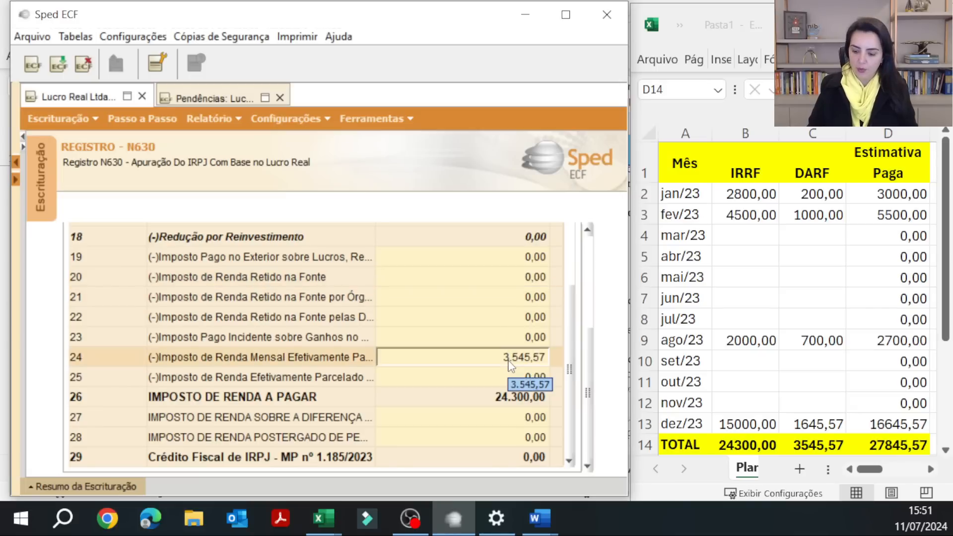
{"action": "type", "text": "27.845"}
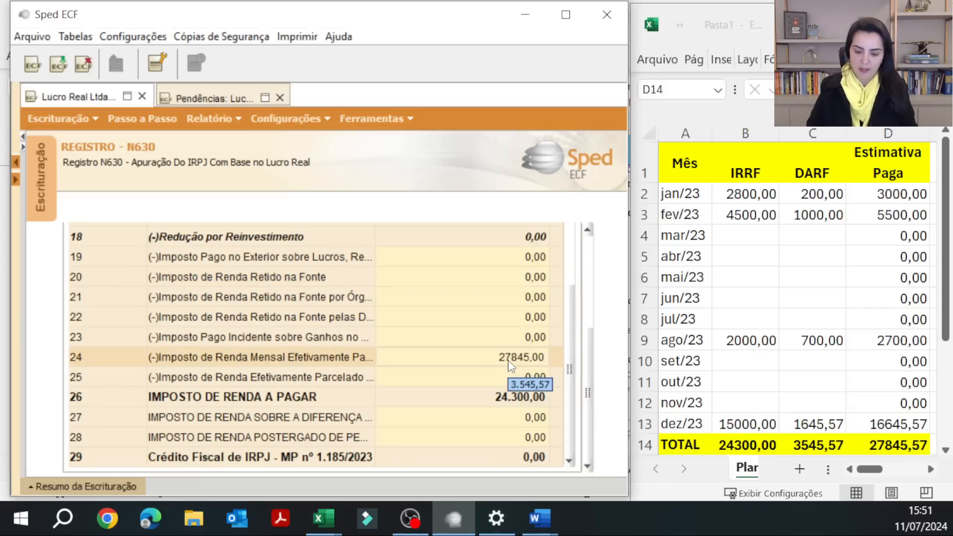
{"action": "type", "text": ",57"}
{"action": "key", "text": "Return"}
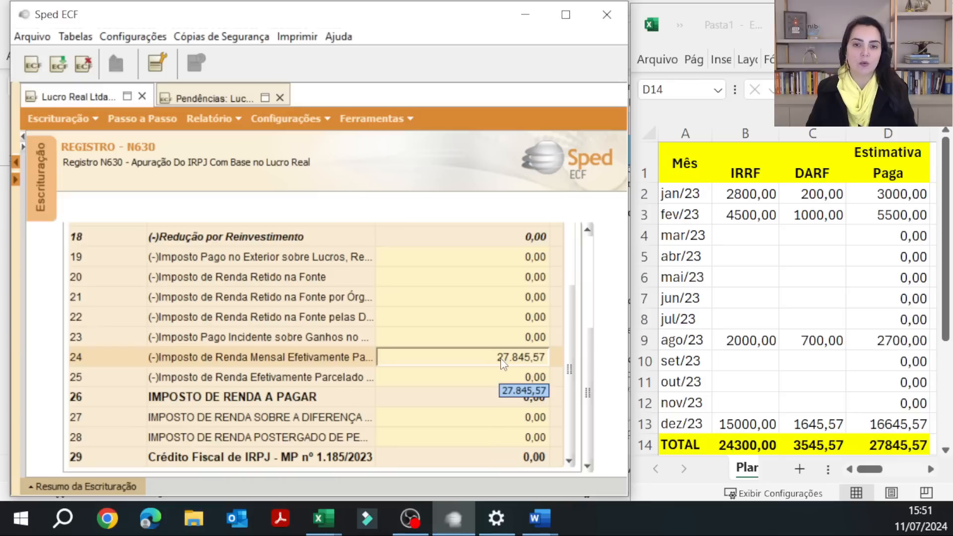
Step: Check the monthly Estimativa Paga amounts in D2:D13 of the spreadsheet against line 24 of register N630
{"action": "left_click", "coordinate": [888, 193]}
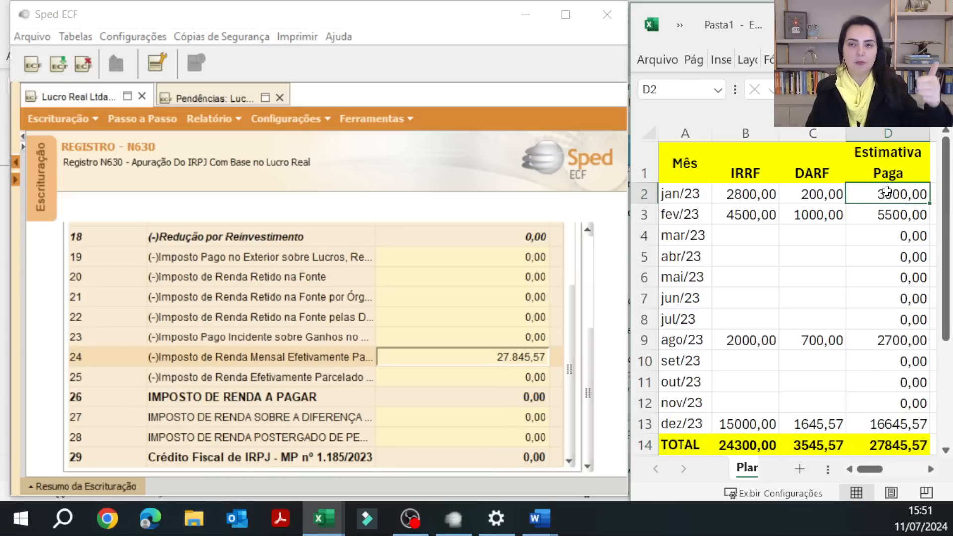
{"action": "left_click_drag", "start_coordinate": [888, 192], "coordinate": [907, 413]}
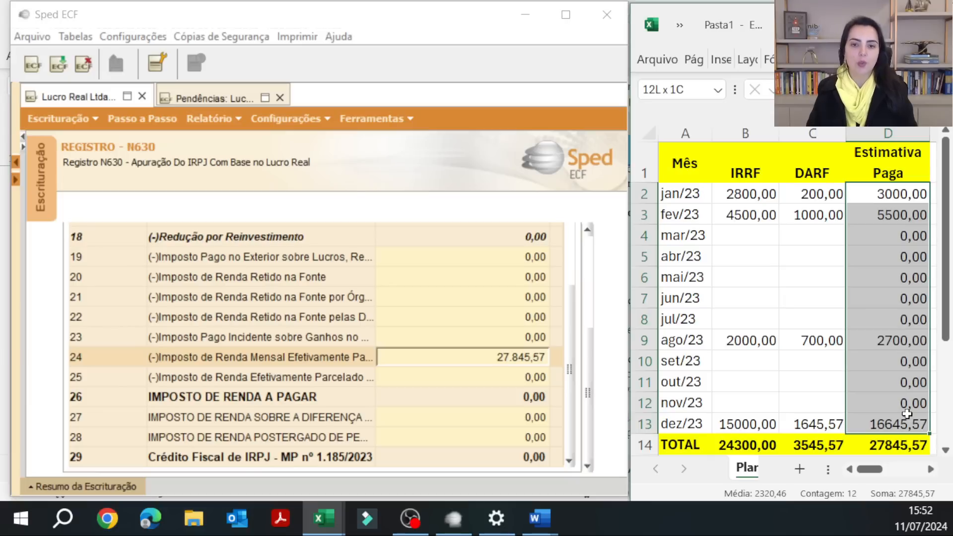
{"action": "left_click_drag", "start_coordinate": [907, 413], "coordinate": [907, 414]}
{"action": "left_click", "coordinate": [488, 359]}
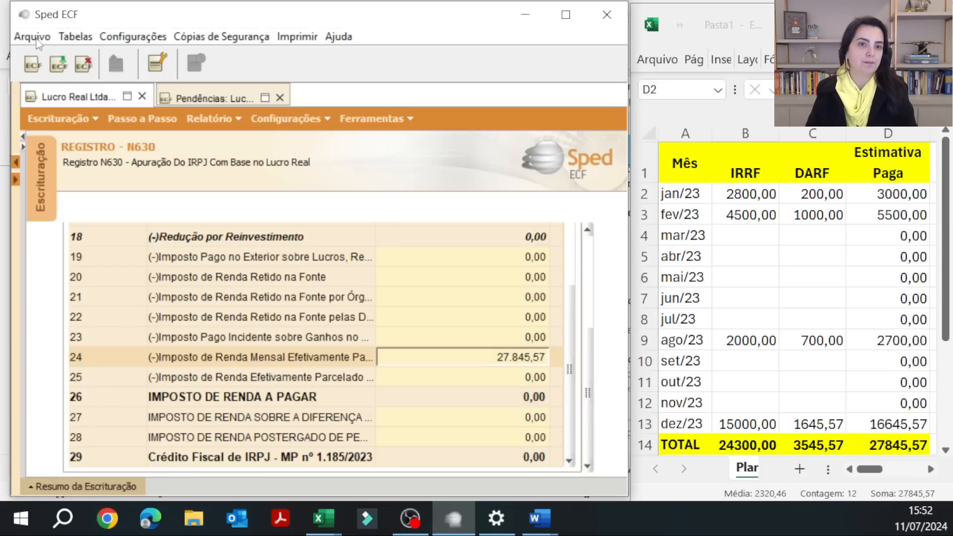
Step: Revalidate the ECF after closing the old validation report, and dismiss the newly generated report with its notice
{"action": "left_click", "coordinate": [192, 96]}
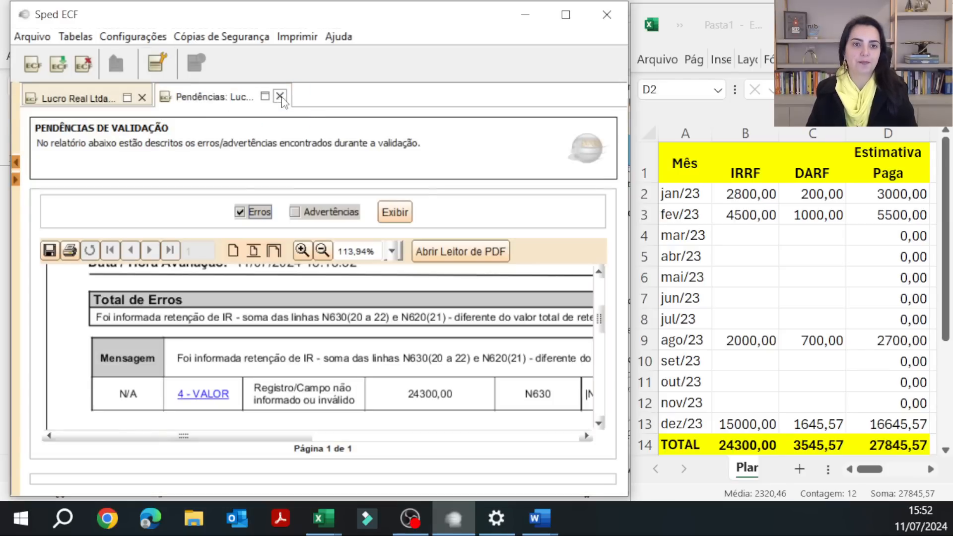
{"action": "left_click", "coordinate": [280, 97]}
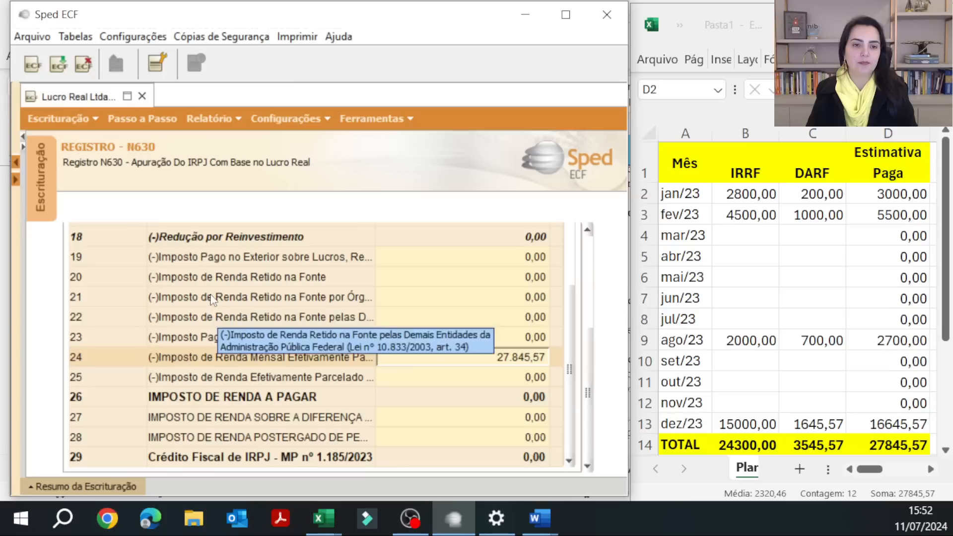
{"action": "left_click", "coordinate": [153, 128]}
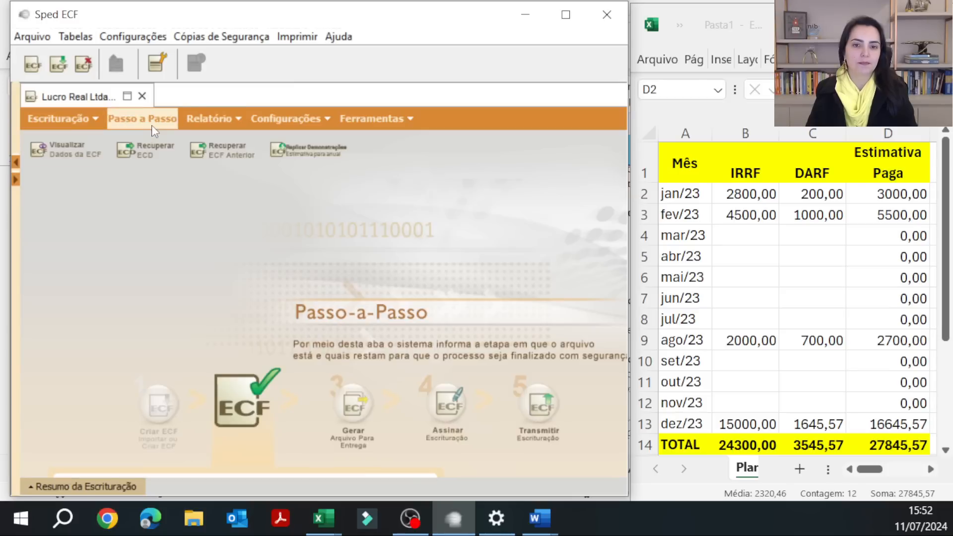
{"action": "left_click", "coordinate": [246, 402]}
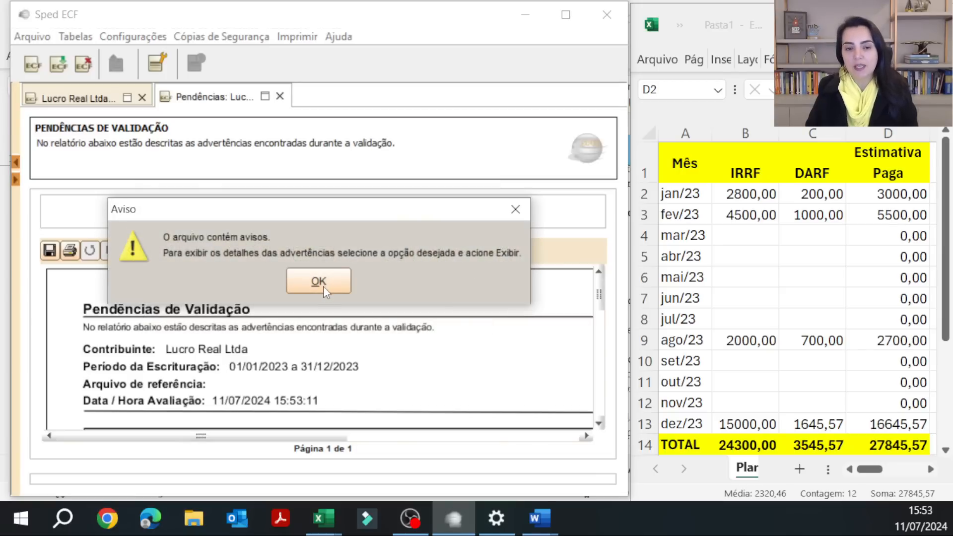
{"action": "left_click", "coordinate": [320, 282]}
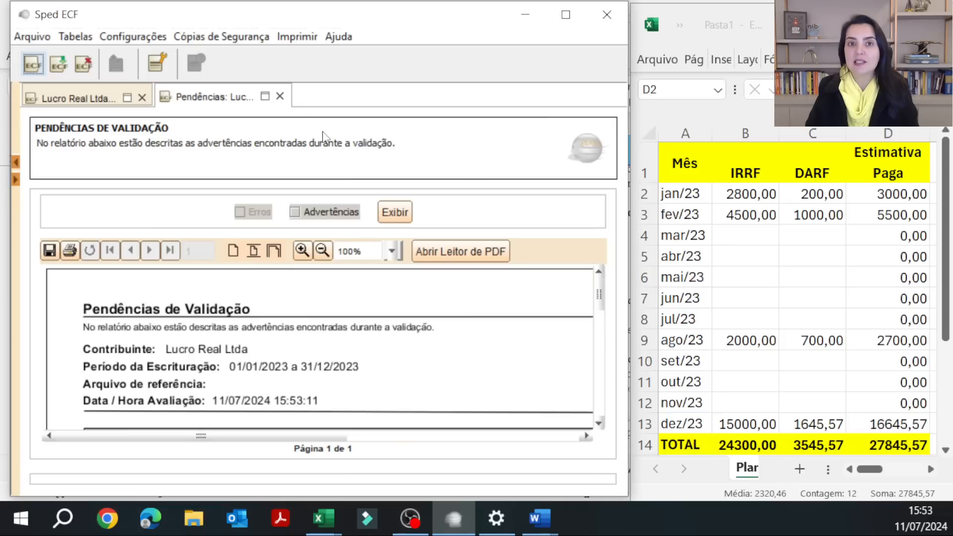
{"action": "left_click", "coordinate": [280, 96]}
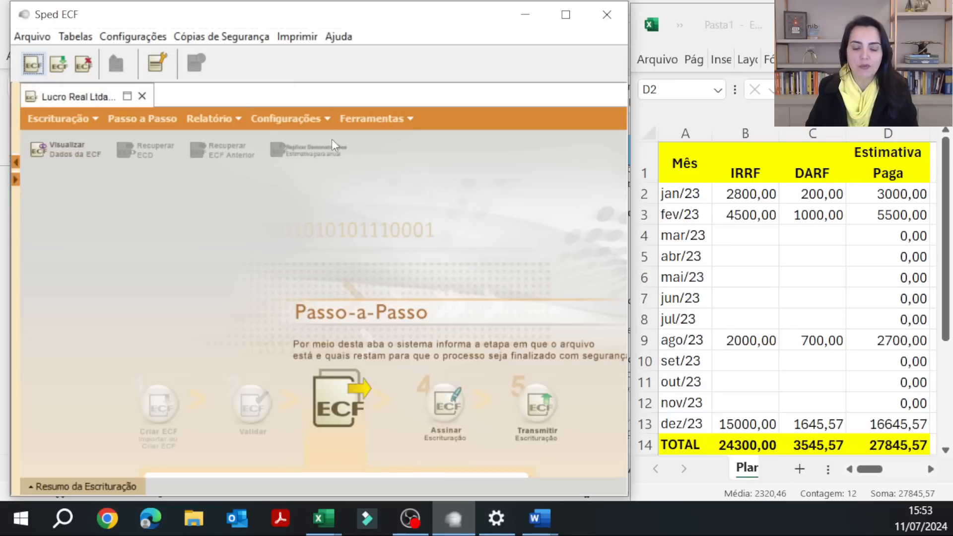
Step: Reopen the ECF bookkeeping for editing, accept restarting the process, and collapse the Resumo da Escrituração
{"action": "left_click", "coordinate": [82, 120]}
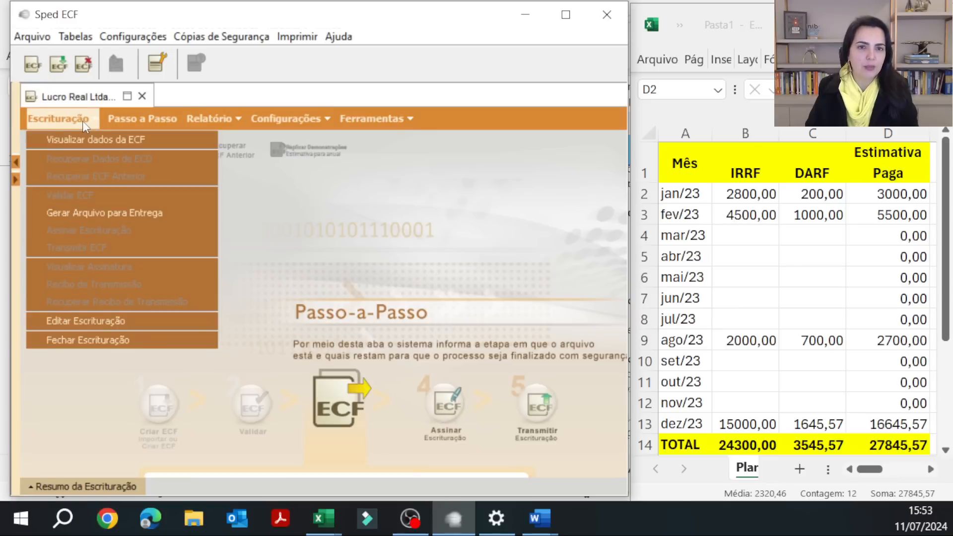
{"action": "left_click", "coordinate": [127, 320]}
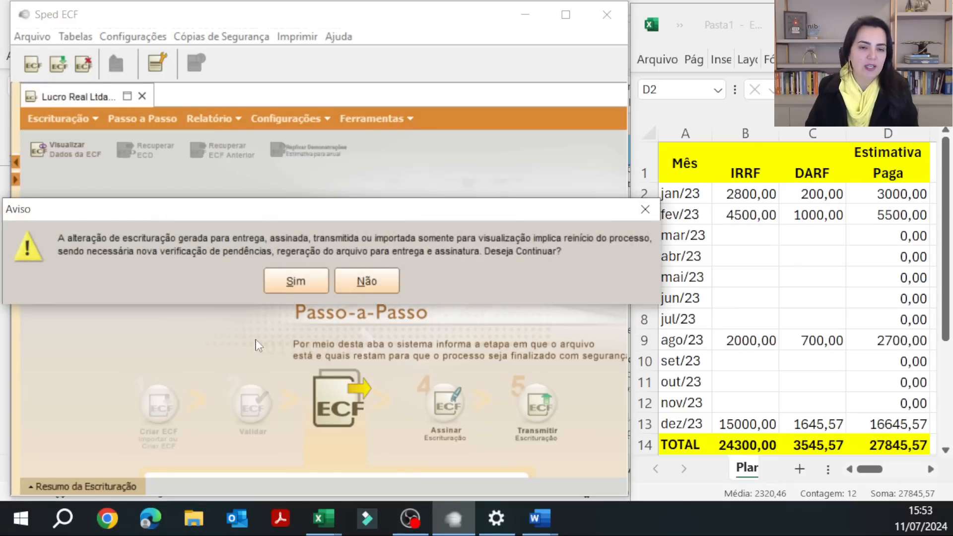
{"action": "left_click", "coordinate": [297, 277]}
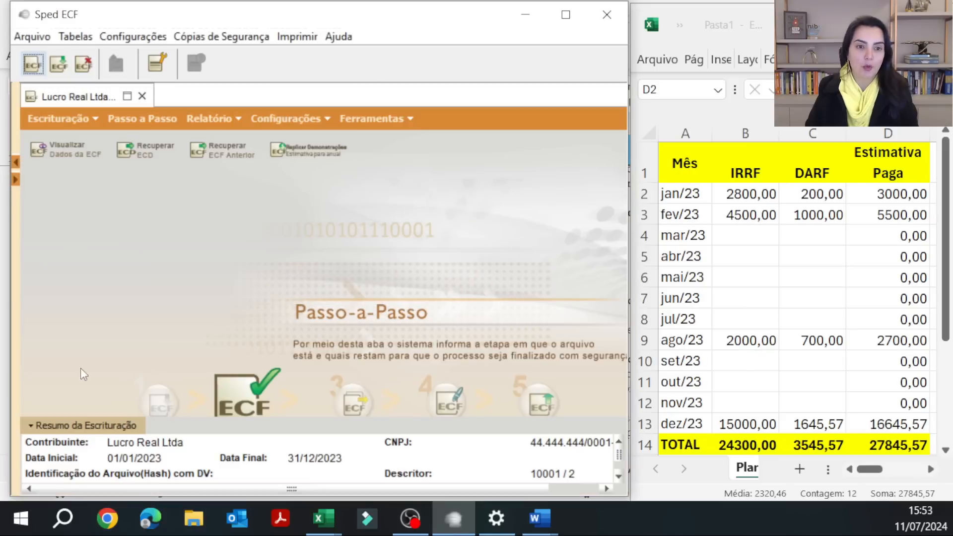
{"action": "left_click", "coordinate": [42, 423]}
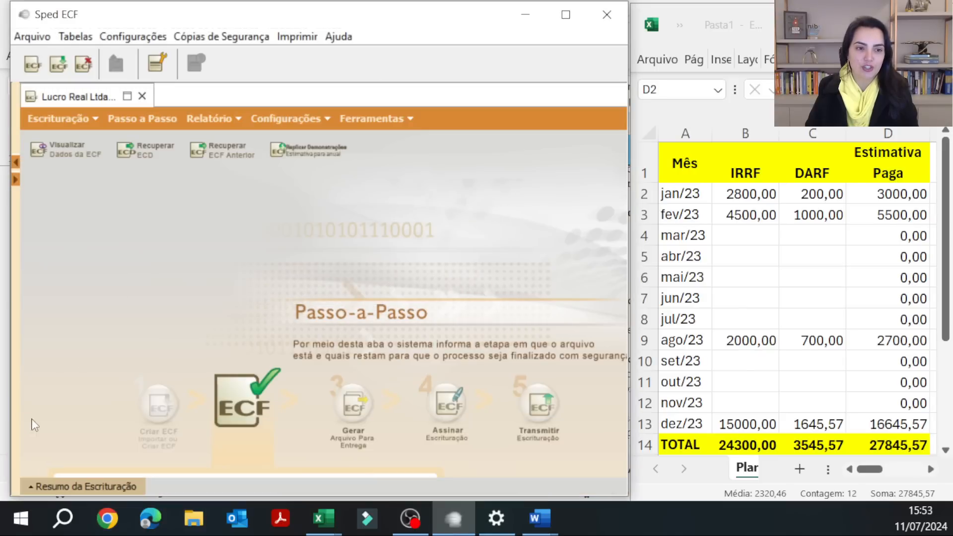
Step: Open register N630 under IRPJ e CSLL, Real, Cálculo do IRPJ, and show lines 18 to 29 at full width
{"action": "left_click", "coordinate": [52, 158]}
{"action": "left_click", "coordinate": [30, 198]}
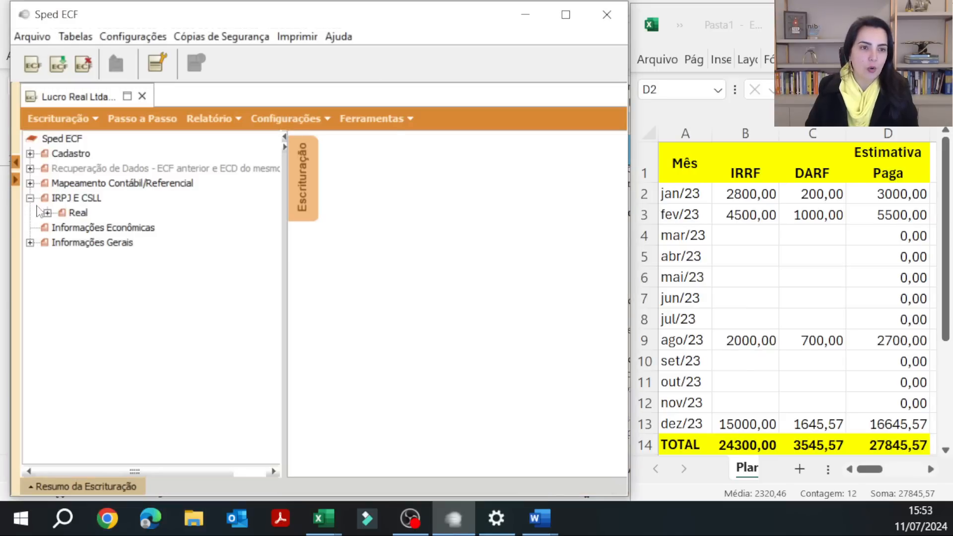
{"action": "left_click", "coordinate": [47, 212]}
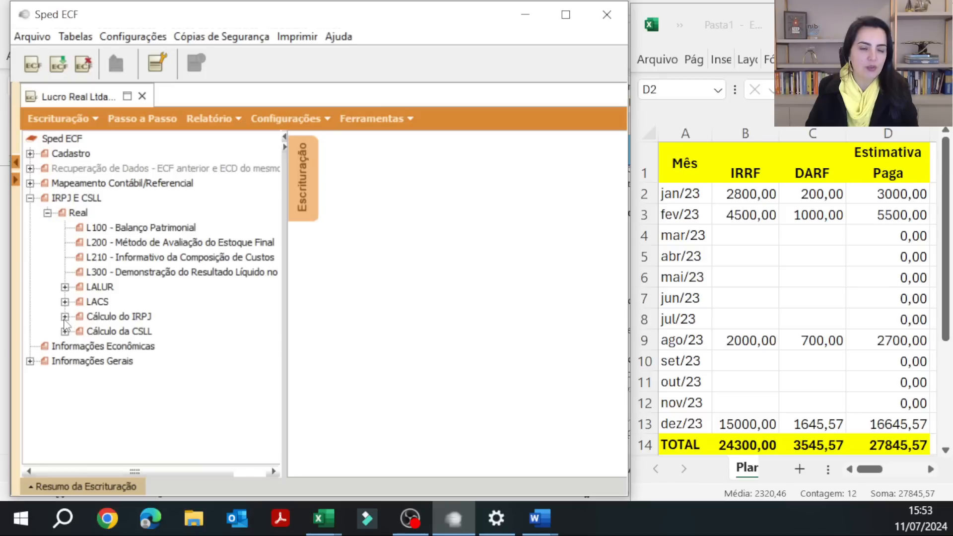
{"action": "left_click", "coordinate": [65, 316]}
{"action": "left_click", "coordinate": [136, 360]}
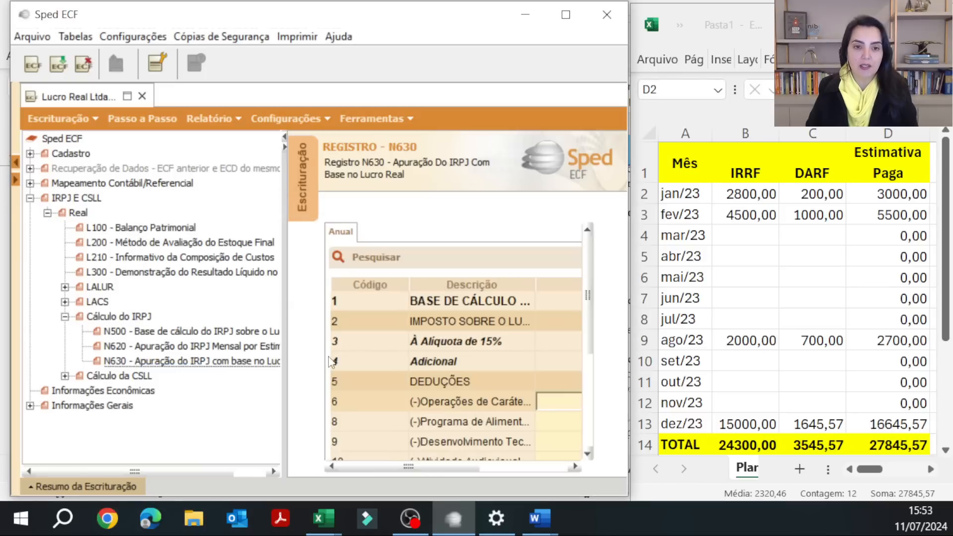
{"action": "left_click", "coordinate": [285, 139]}
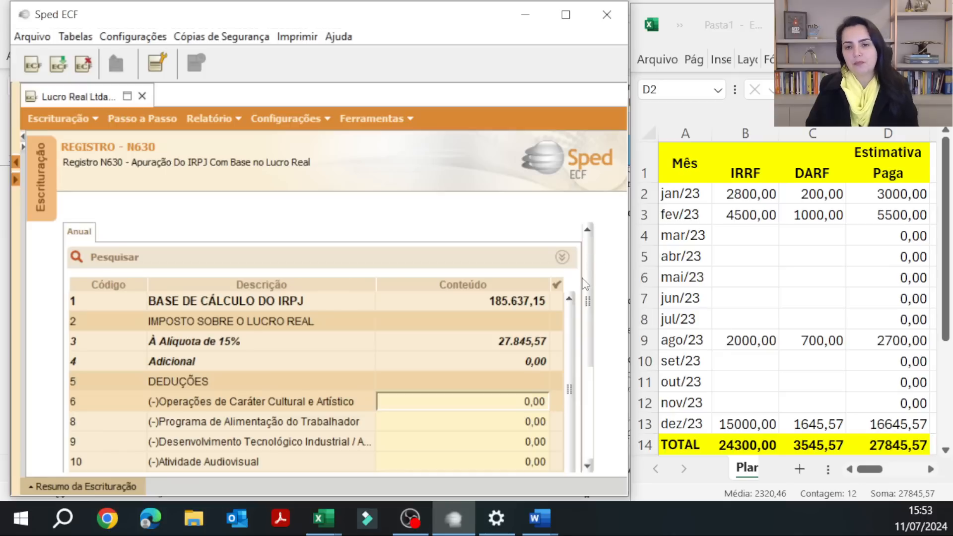
{"action": "left_click_drag", "start_coordinate": [589, 314], "coordinate": [589, 459]}
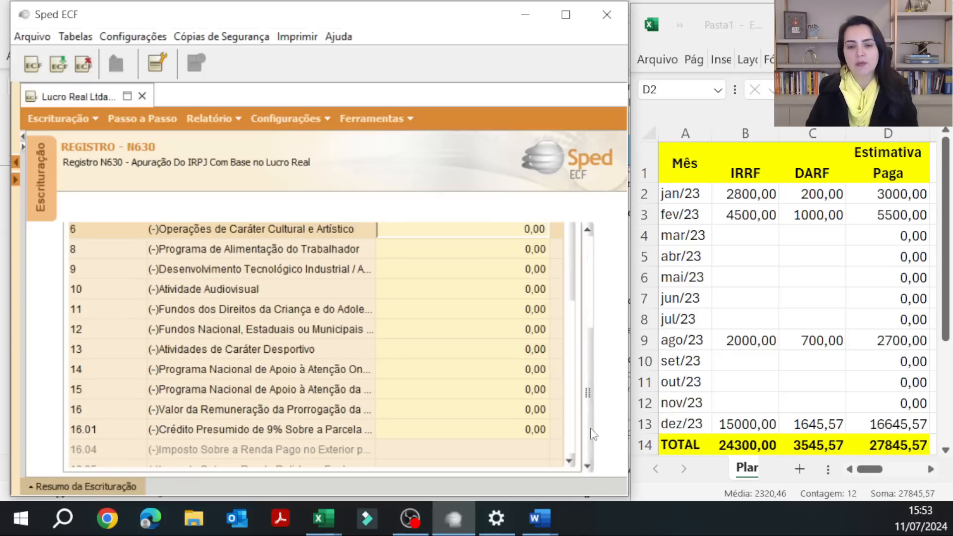
{"action": "left_click", "coordinate": [572, 427]}
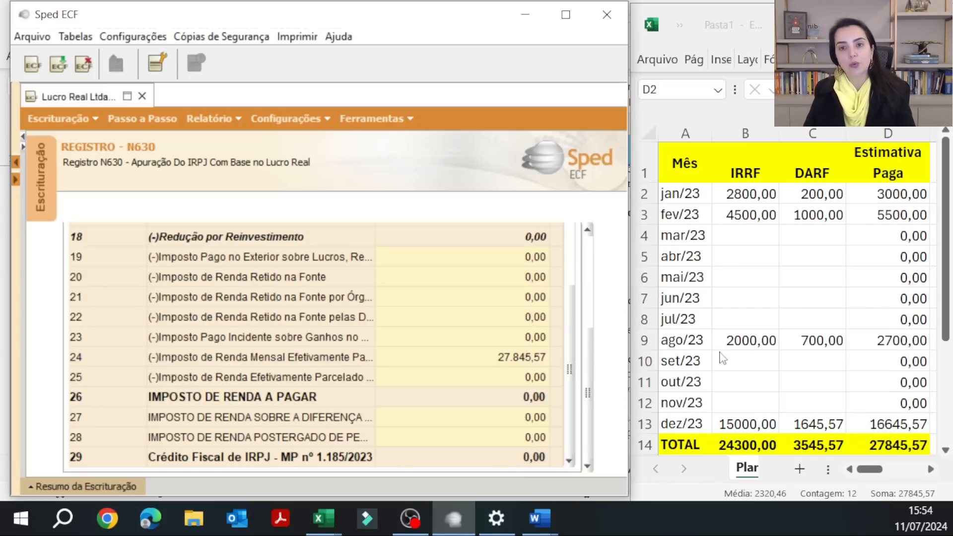
Step: Set the Imposto de Renda Retido na Fonte on line 20 to 4.000,00 and check its effect on line 26
{"action": "left_click", "coordinate": [455, 265]}
{"action": "left_click", "coordinate": [524, 277]}
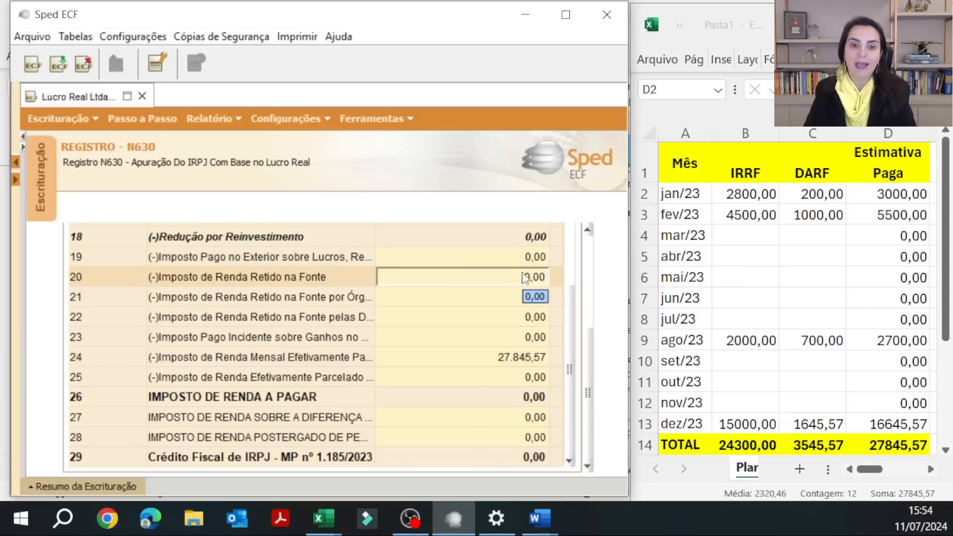
{"action": "type", "text": "4000"}
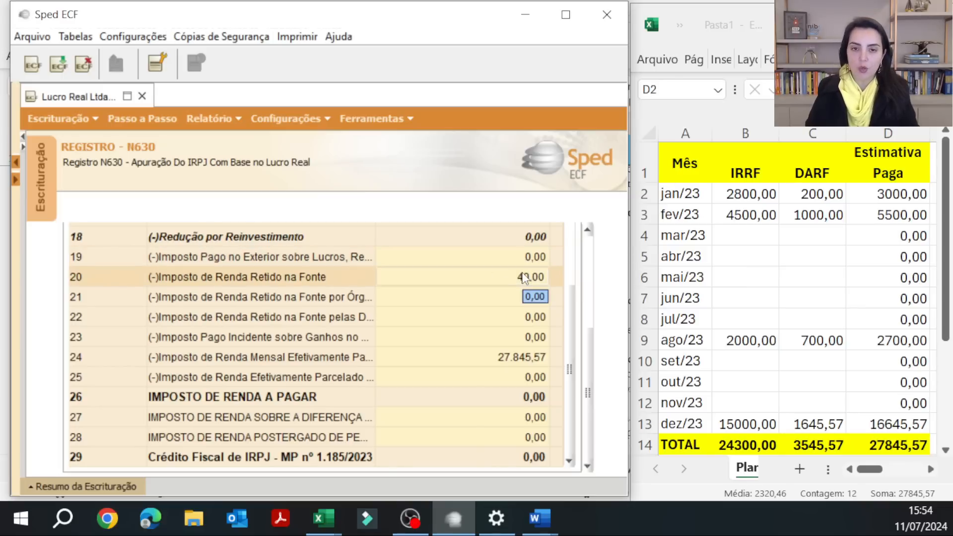
{"action": "key", "text": "Return"}
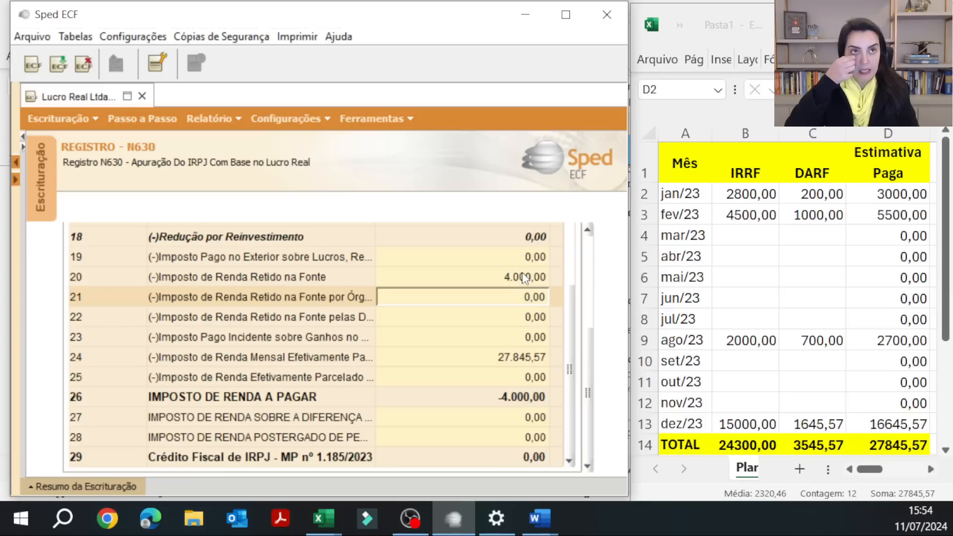
{"action": "left_click", "coordinate": [523, 277]}
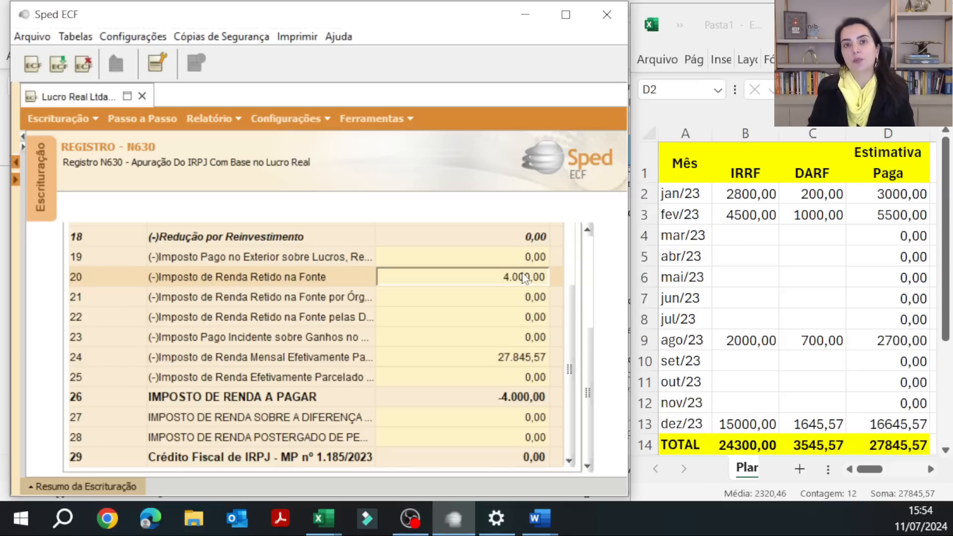
{"action": "left_click", "coordinate": [525, 403]}
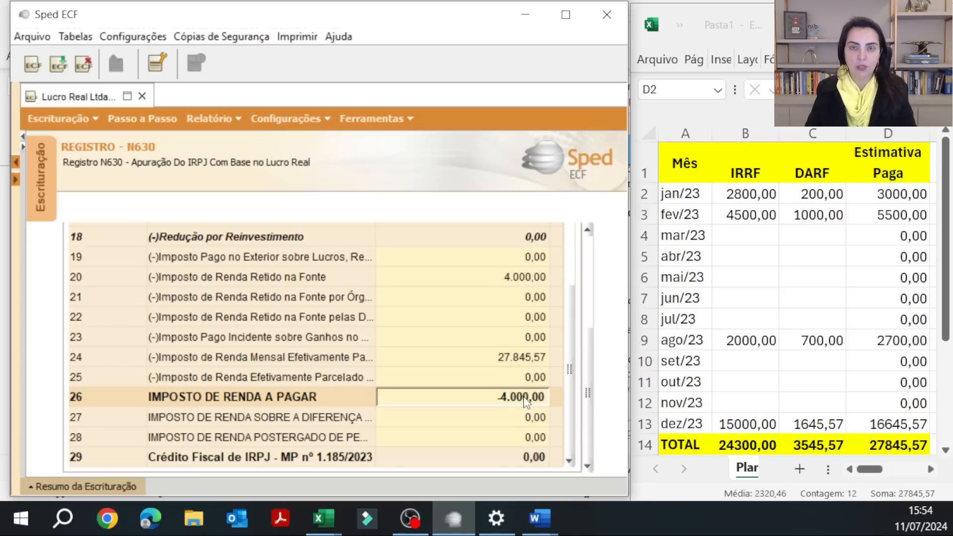
{"action": "left_click", "coordinate": [524, 279]}
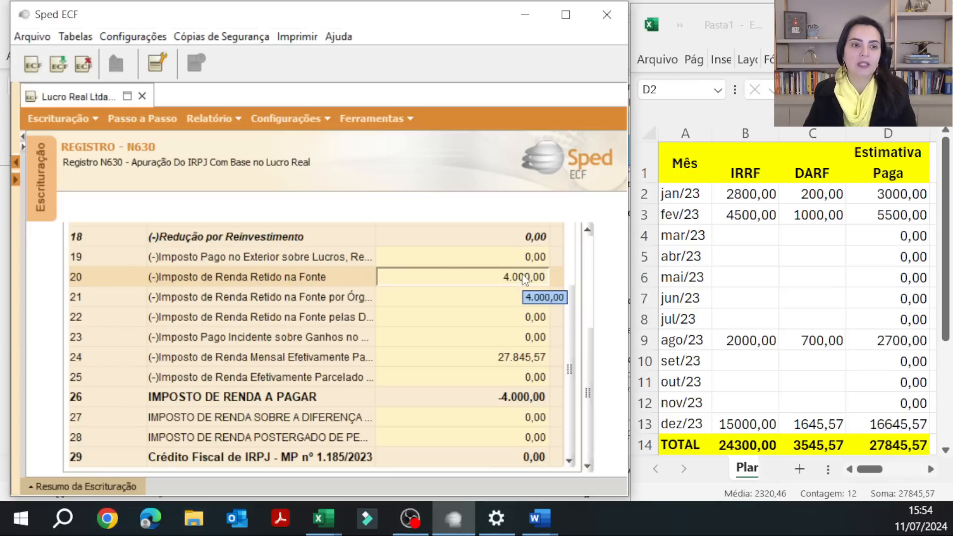
Step: Open register Y570 under Informações Gerais and start a new withholding record
{"action": "left_click", "coordinate": [23, 147]}
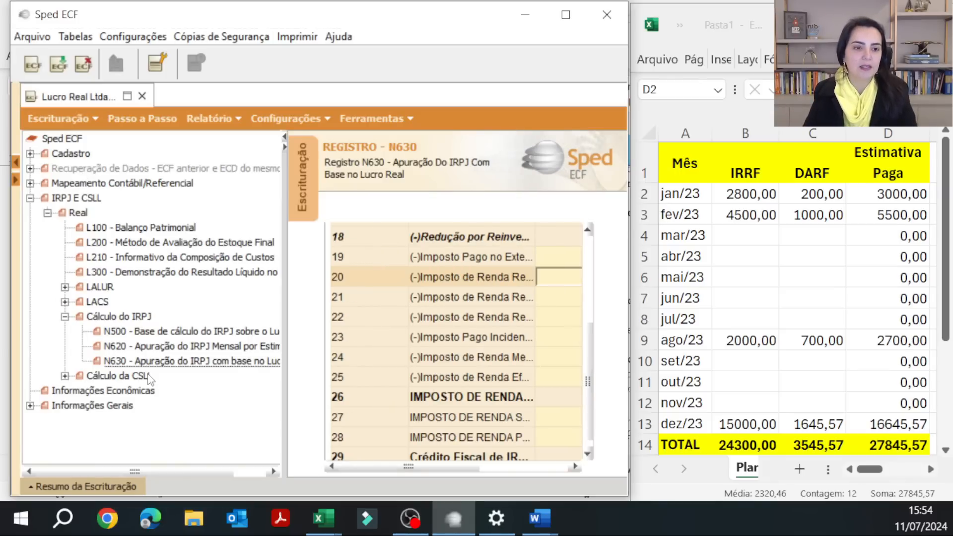
{"action": "left_click", "coordinate": [31, 405]}
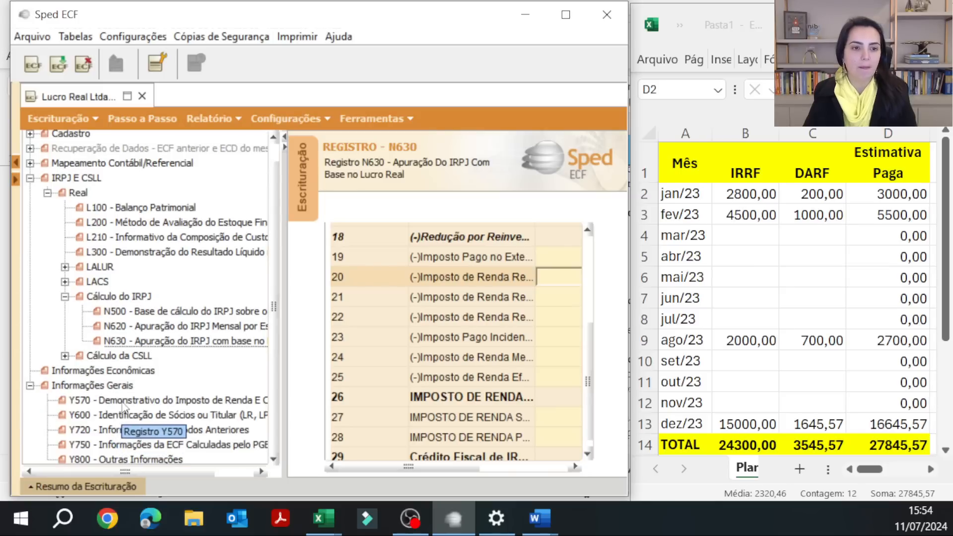
{"action": "left_click", "coordinate": [123, 404]}
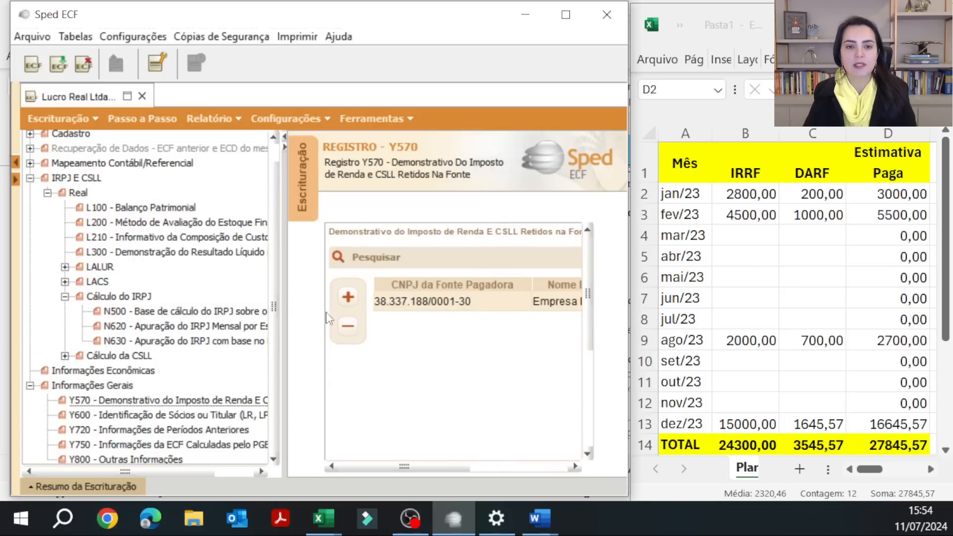
{"action": "left_click", "coordinate": [348, 297]}
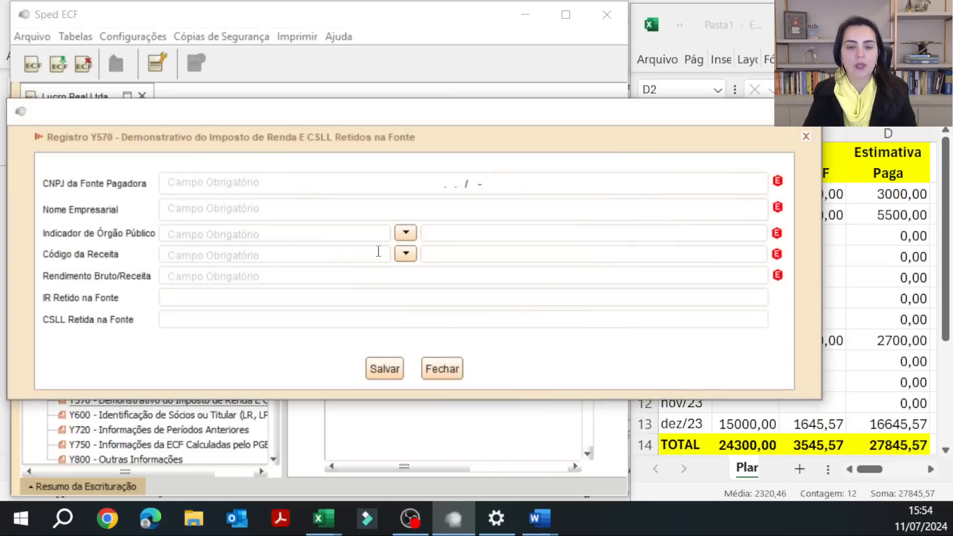
Step: Enter the paying source's CNPJ and the company name ABC Ltda in the new Y570 record
{"action": "left_click", "coordinate": [465, 181]}
{"action": "type", "text": "11.111.1"}
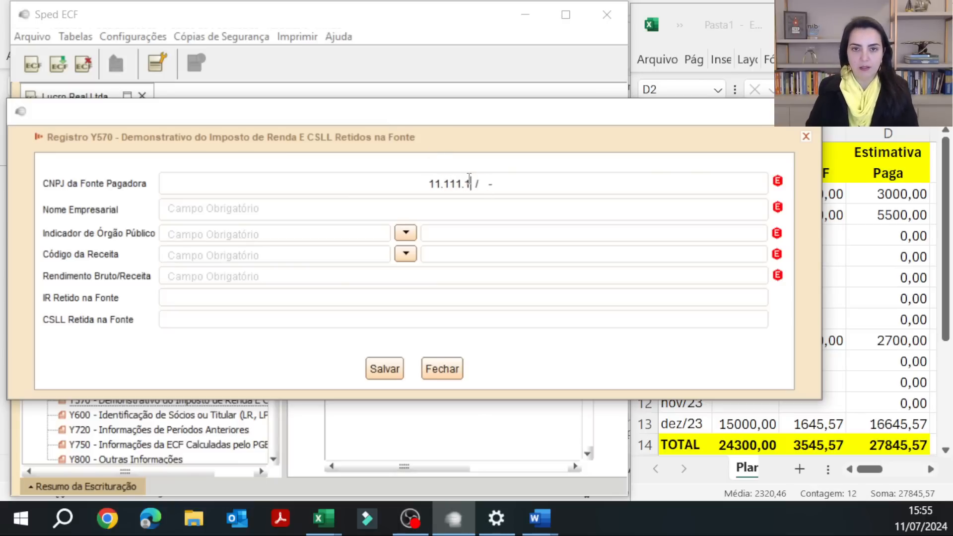
{"action": "type", "text": "11/000"}
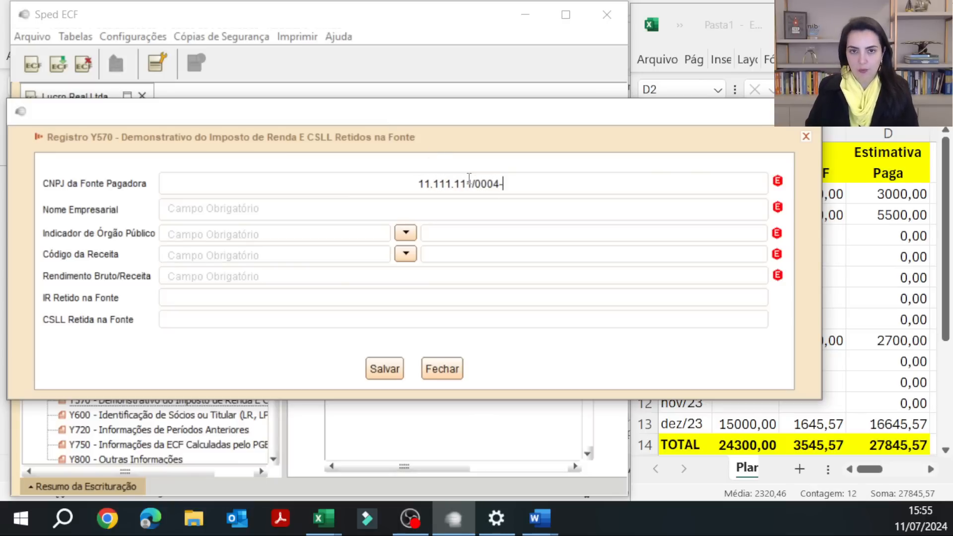
{"action": "type", "text": "1-91"}
{"action": "key", "text": "Tab"}
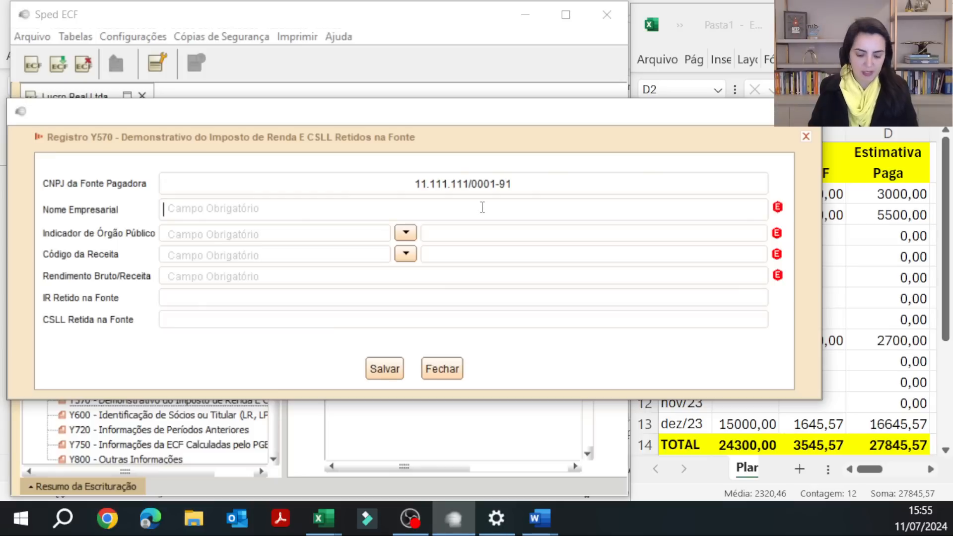
{"action": "type", "text": "ABC Ltda"}
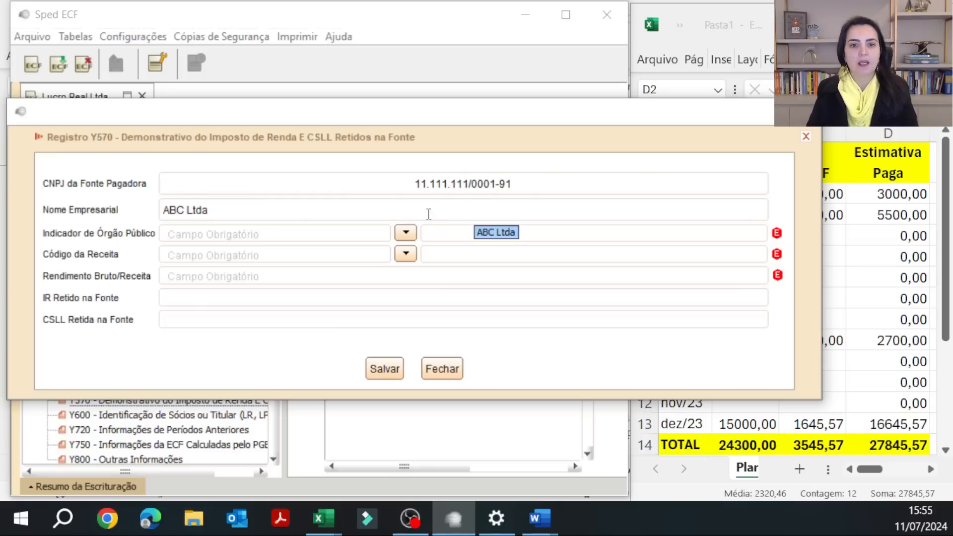
Step: Set the Indicador de Órgão Público to N (Não) and the Código da Receita to 1708
{"action": "left_click", "coordinate": [405, 234]}
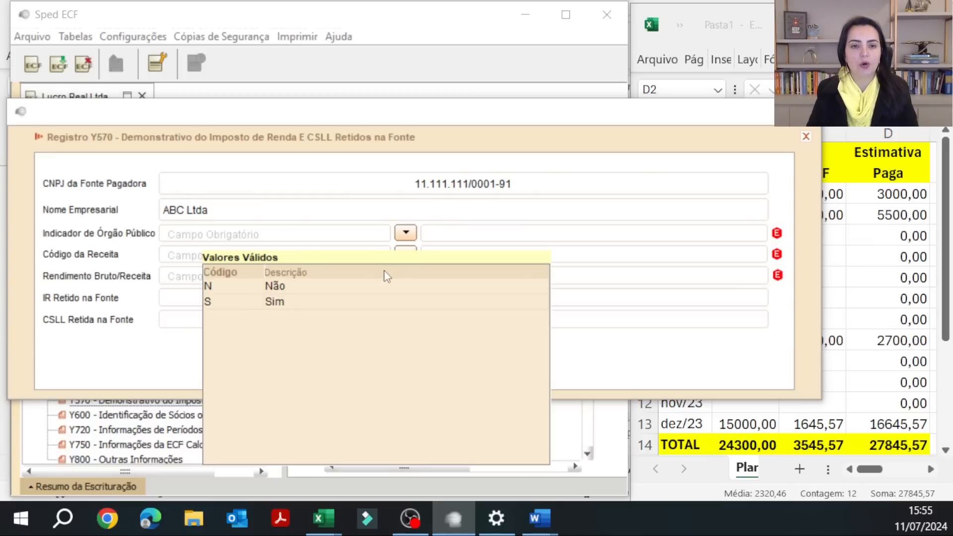
{"action": "left_click", "coordinate": [376, 280]}
{"action": "left_click", "coordinate": [406, 253]}
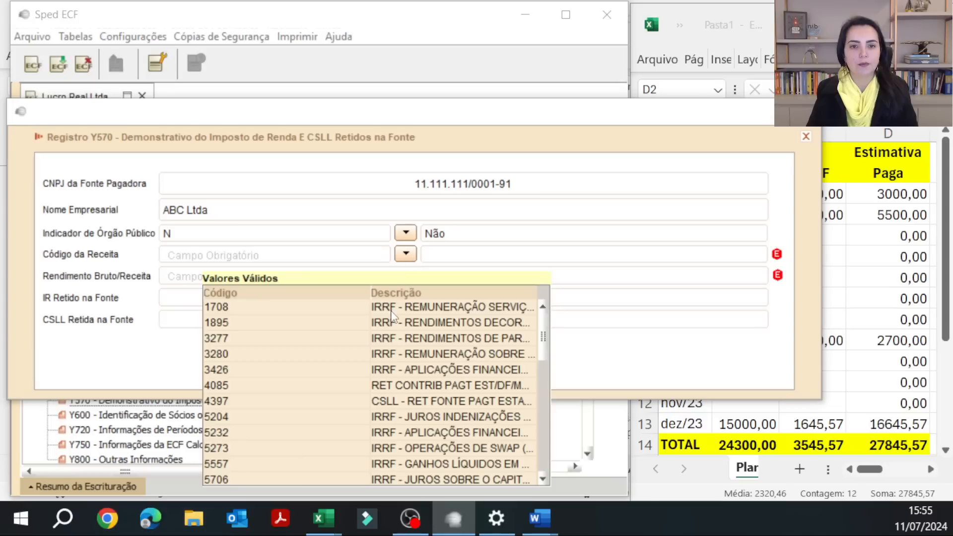
{"action": "left_click", "coordinate": [392, 304]}
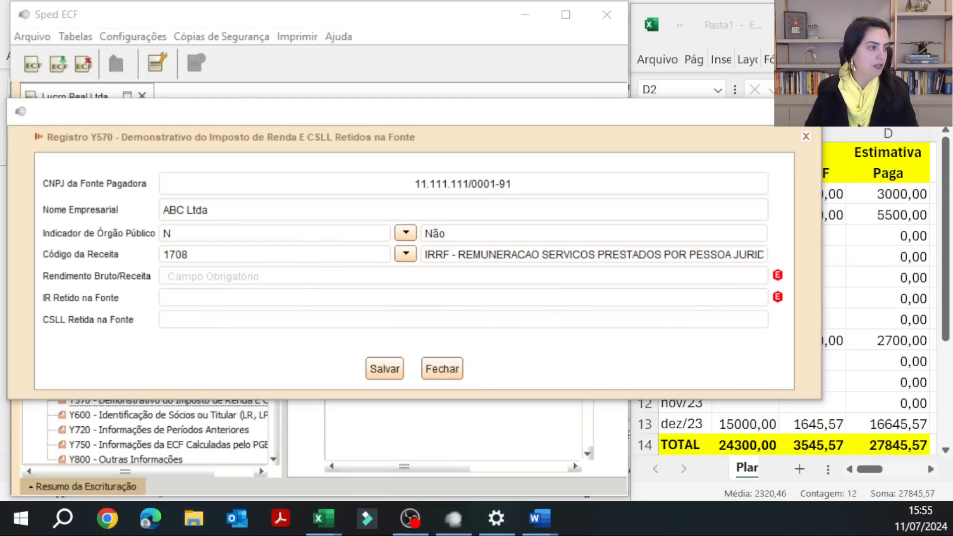
Step: Calculate 4000 × 100 ÷ 1,5 in the Windows Calculator and copy the result to two decimal places
{"action": "key", "text": "XF86Calculator"}
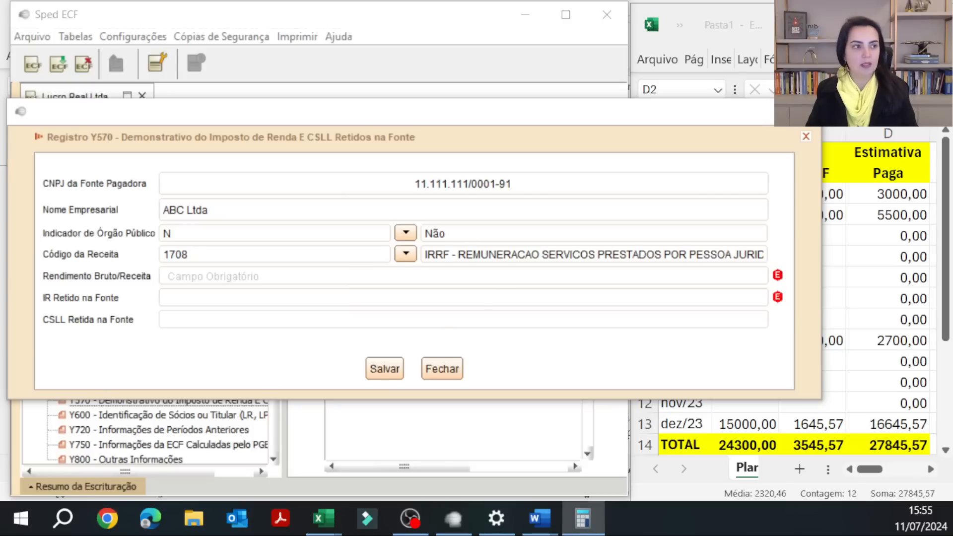
{"action": "left_click_drag", "start_coordinate": [0, 149], "coordinate": [366, 89]}
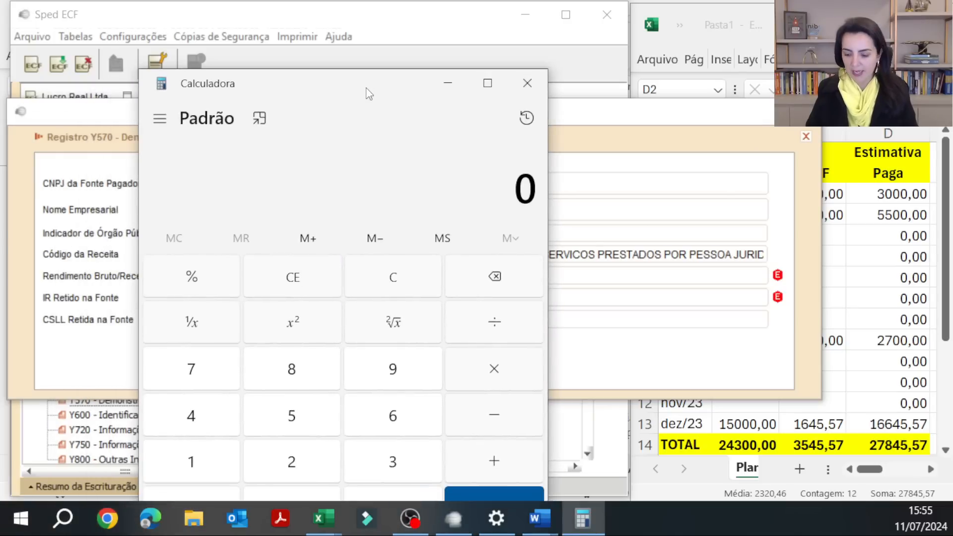
{"action": "type", "text": "4000"}
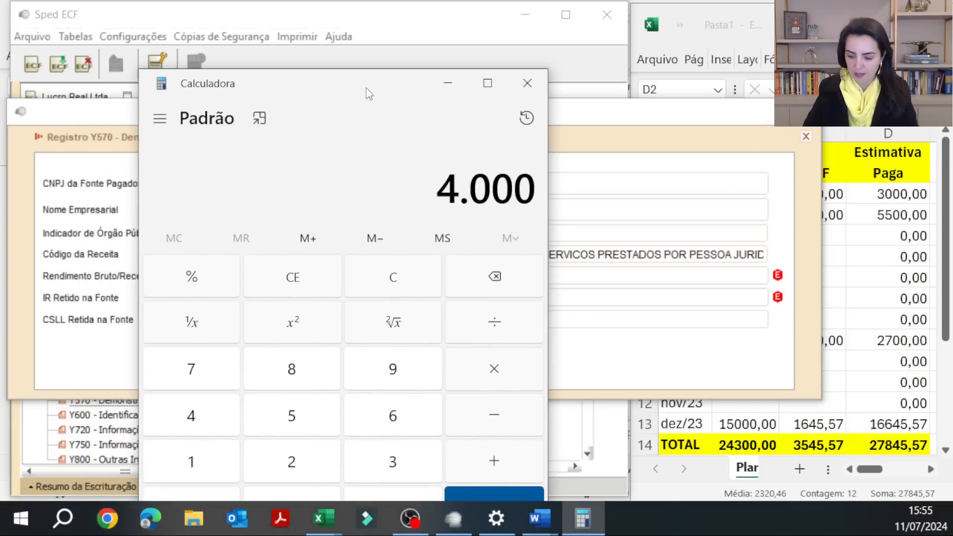
{"action": "key", "text": "asterisk"}
{"action": "type", "text": "100"}
{"action": "key", "text": "slash"}
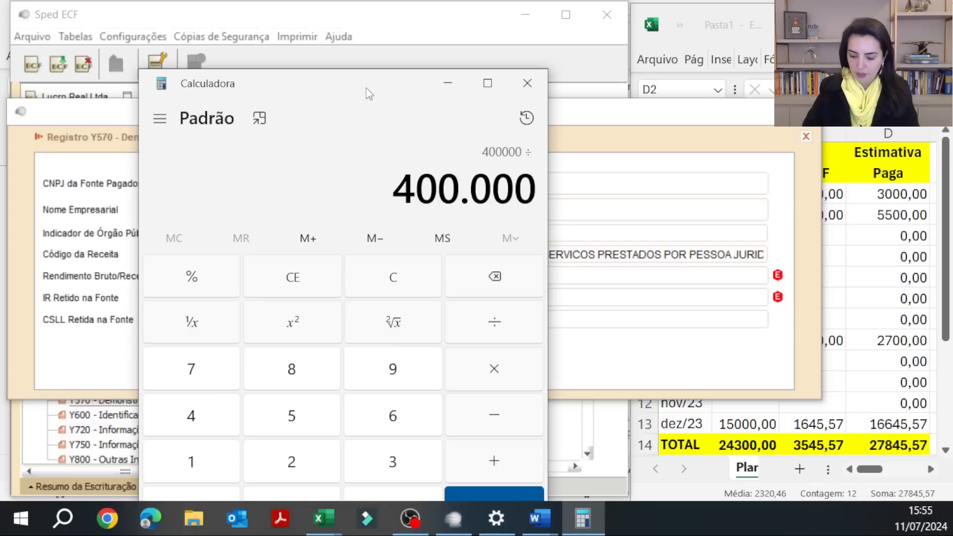
{"action": "type", "text": "1,5"}
{"action": "key", "text": "Return"}
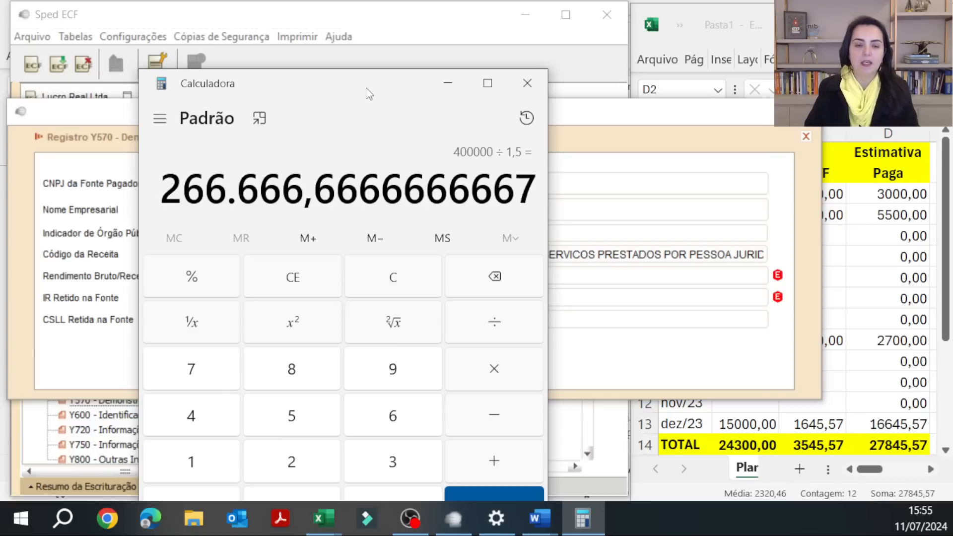
{"action": "left_click_drag", "start_coordinate": [196, 192], "coordinate": [359, 191]}
{"action": "key", "text": "ctrl+c"}
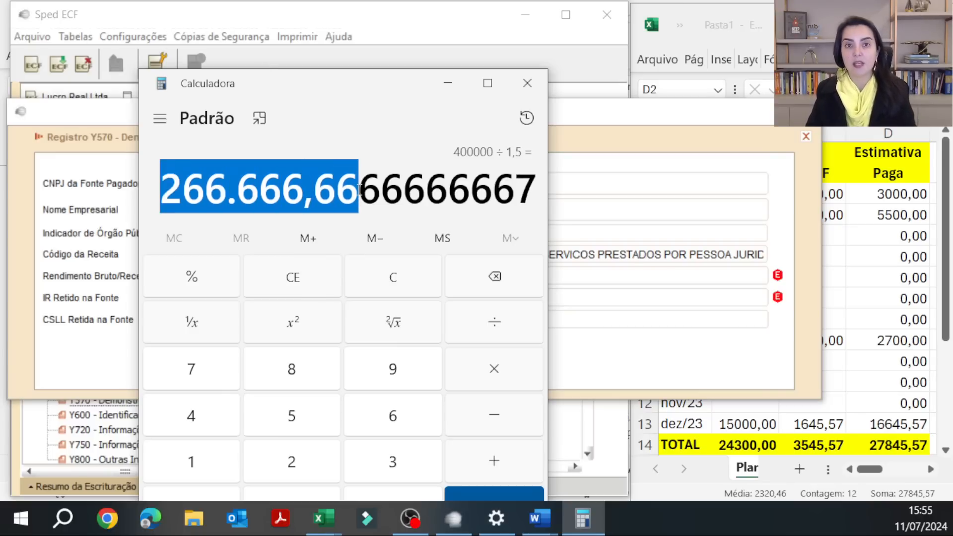
Step: Check the gross income calculation by multiplying the result by 1,5%
{"action": "key", "text": "asterisk"}
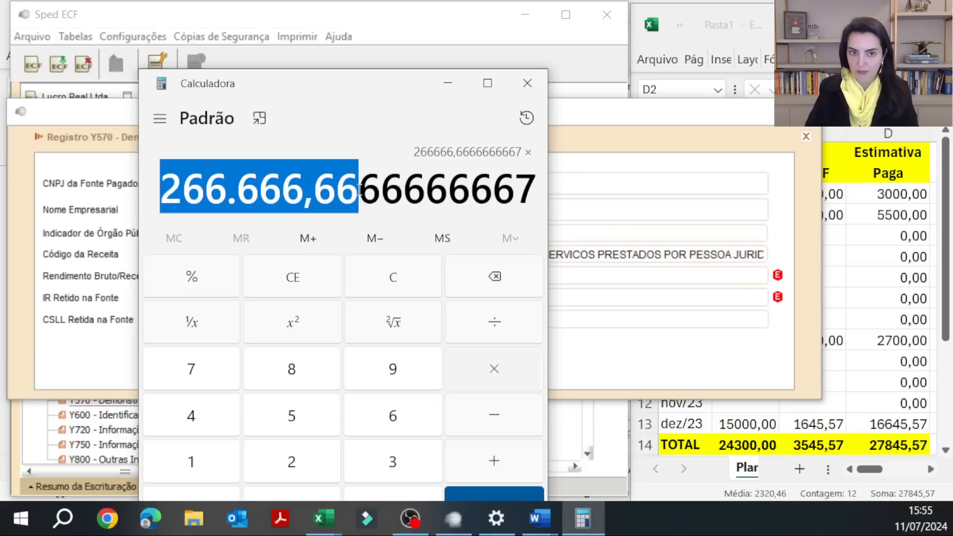
{"action": "type", "text": "1,5"}
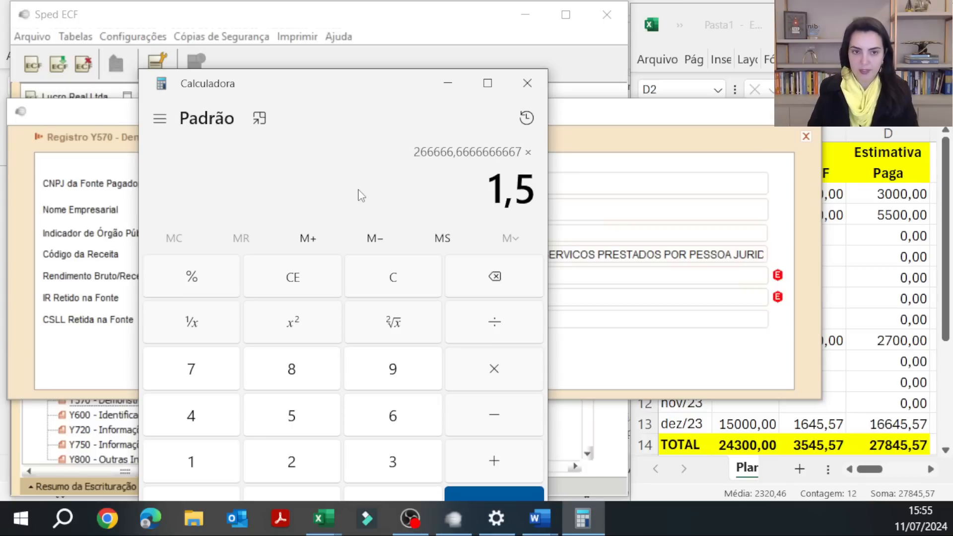
{"action": "left_click", "coordinate": [189, 280]}
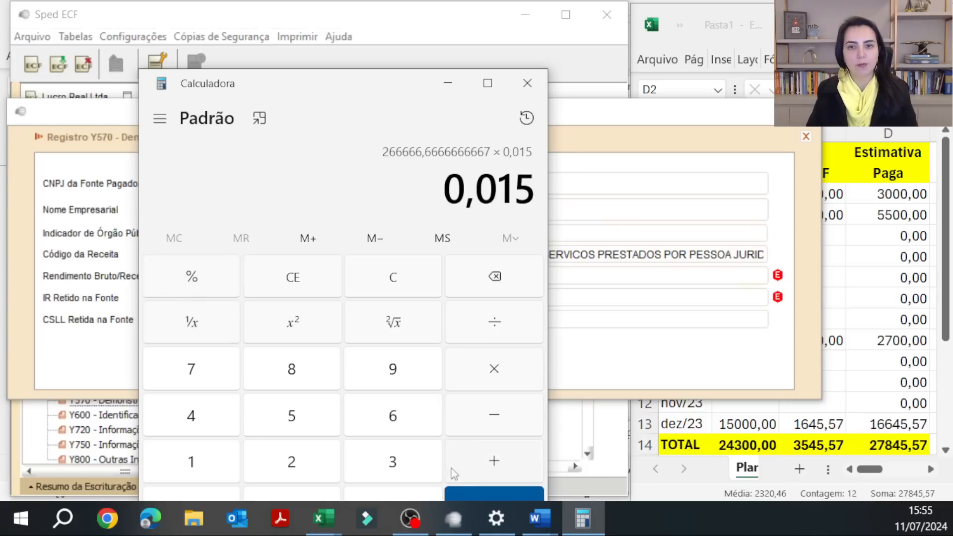
{"action": "left_click", "coordinate": [473, 490]}
Step: Set Rendimento Bruto/Receita to 266.666,66 and IR Retido na Fonte to 4.000,00 in the Y570 record, then save it
{"action": "left_click", "coordinate": [630, 302]}
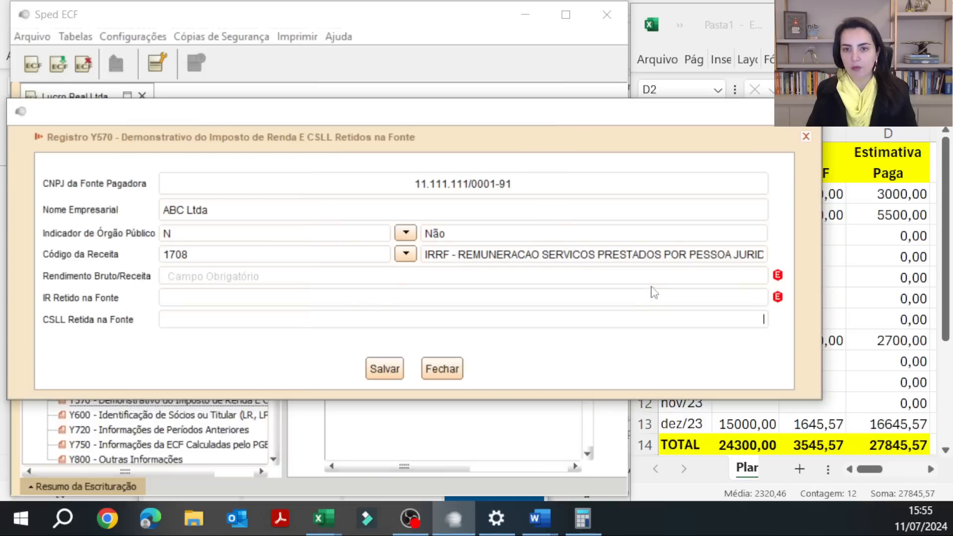
{"action": "key", "text": "ctrl+v"}
{"action": "key", "text": "Tab"}
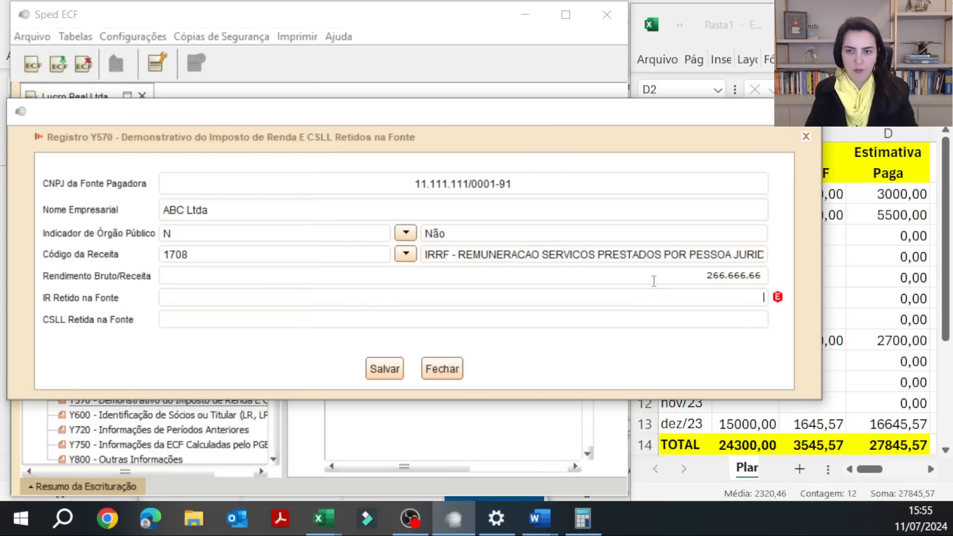
{"action": "type", "text": "4000"}
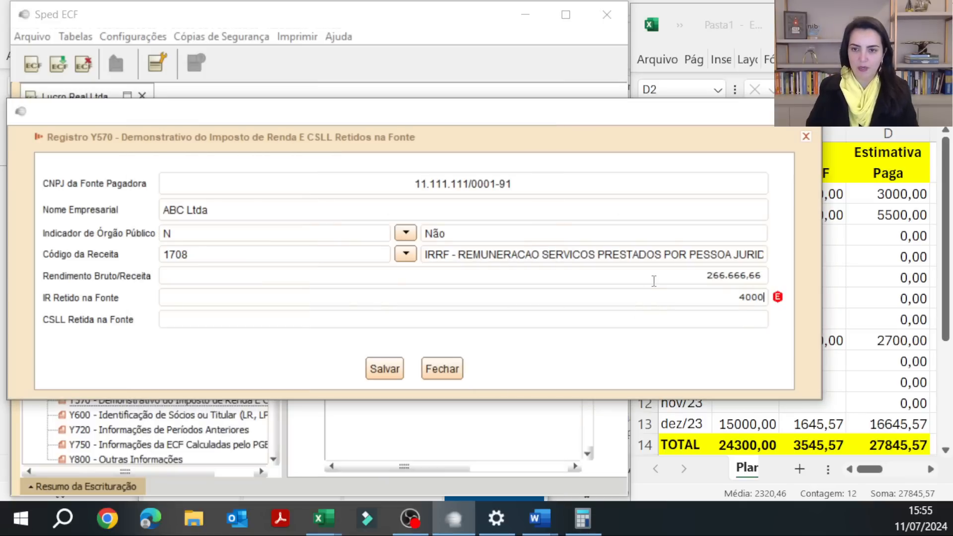
{"action": "key", "text": "Tab"}
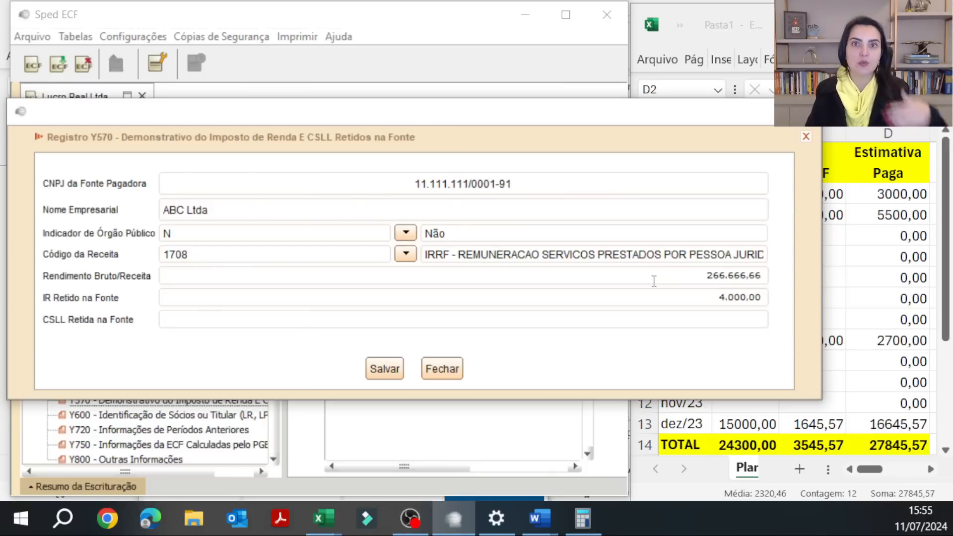
{"action": "left_click", "coordinate": [385, 369]}
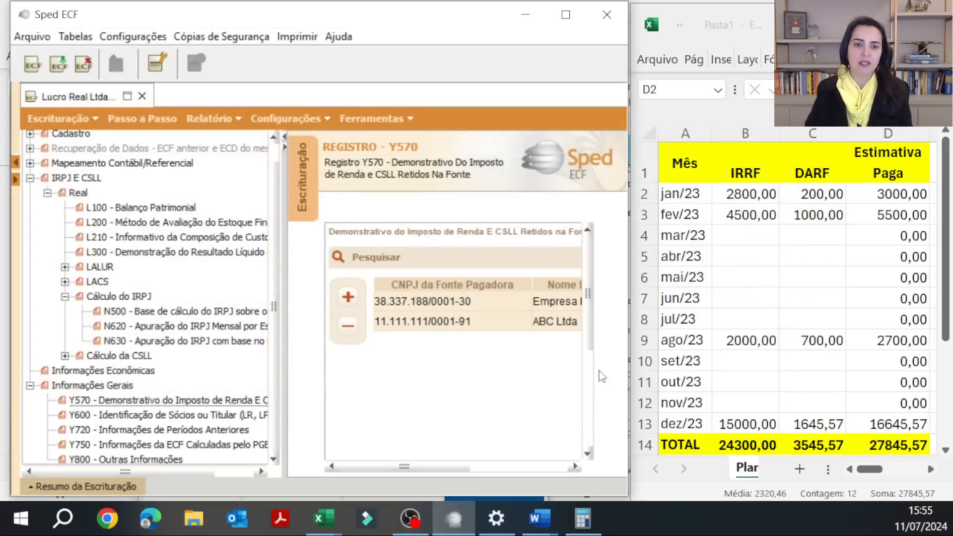
Step: Review the IR Retido na Fonte values of both paying sources in the full-width Y570 list
{"action": "left_click", "coordinate": [285, 135]}
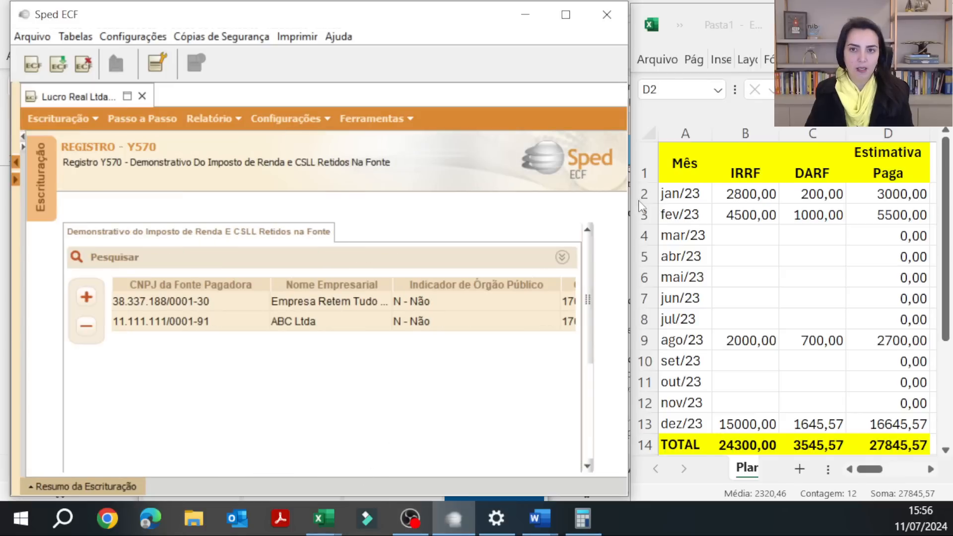
{"action": "left_click", "coordinate": [566, 14]}
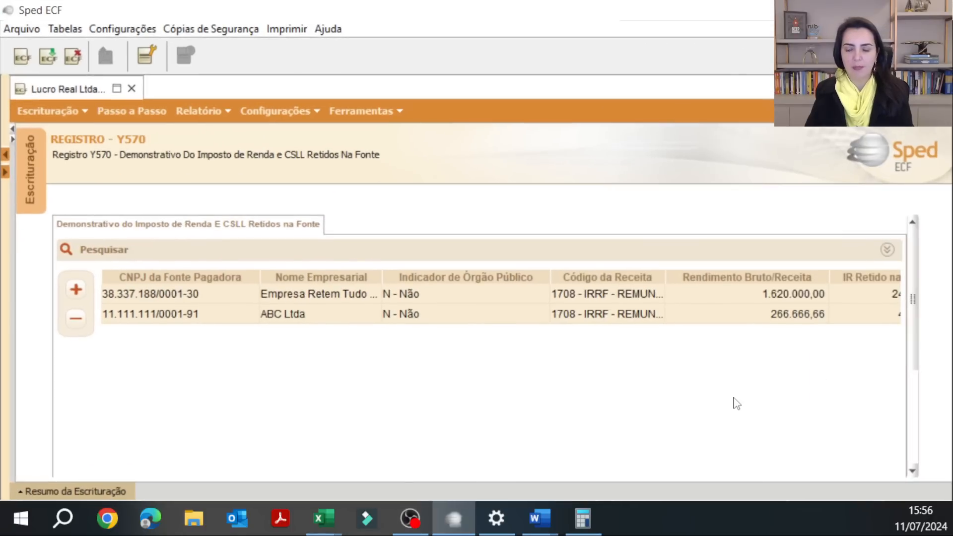
{"action": "double_click", "coordinate": [874, 297]}
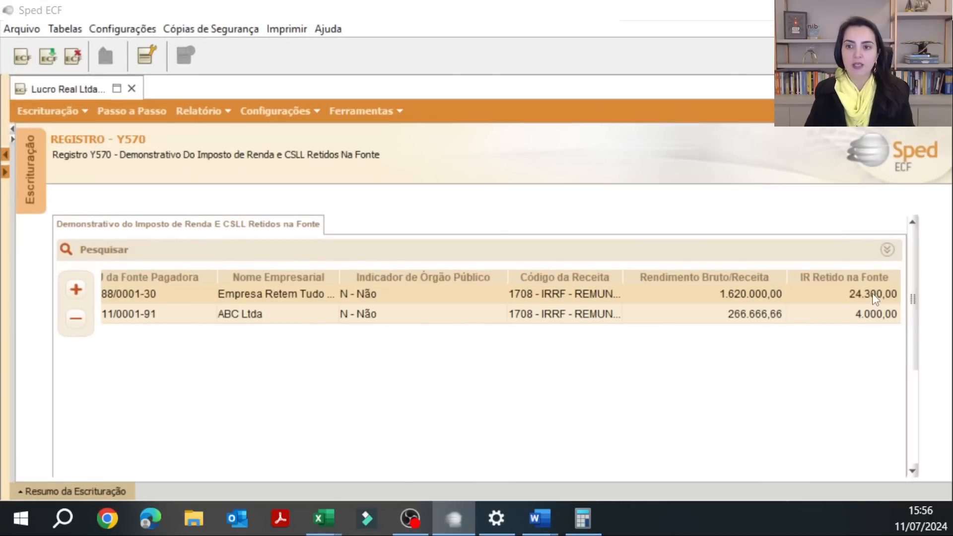
{"action": "key", "text": "Escape"}
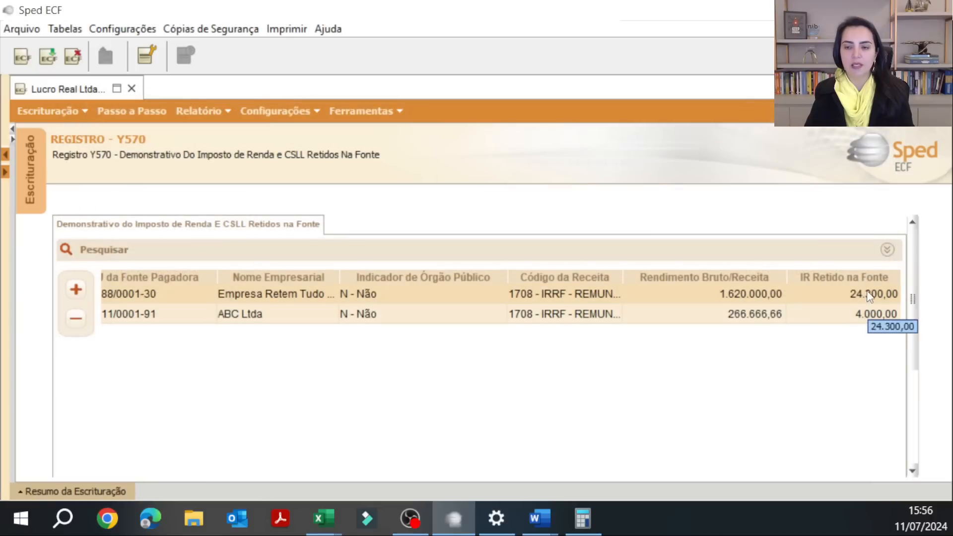
{"action": "left_click", "coordinate": [868, 318]}
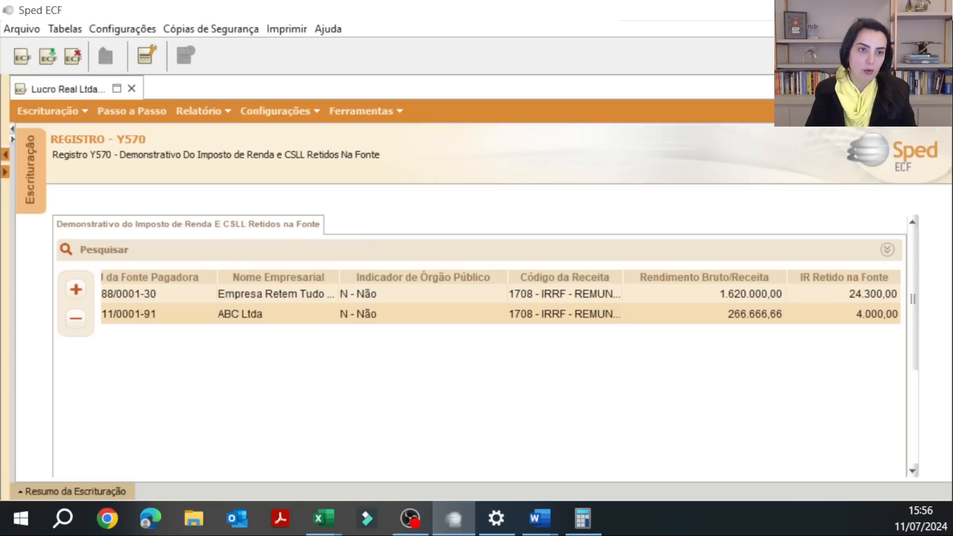
Step: Open register N630 and examine the withheld tax on line 20, the paid estimates on line 24 and the tax payable on line 26
{"action": "left_click", "coordinate": [13, 141]}
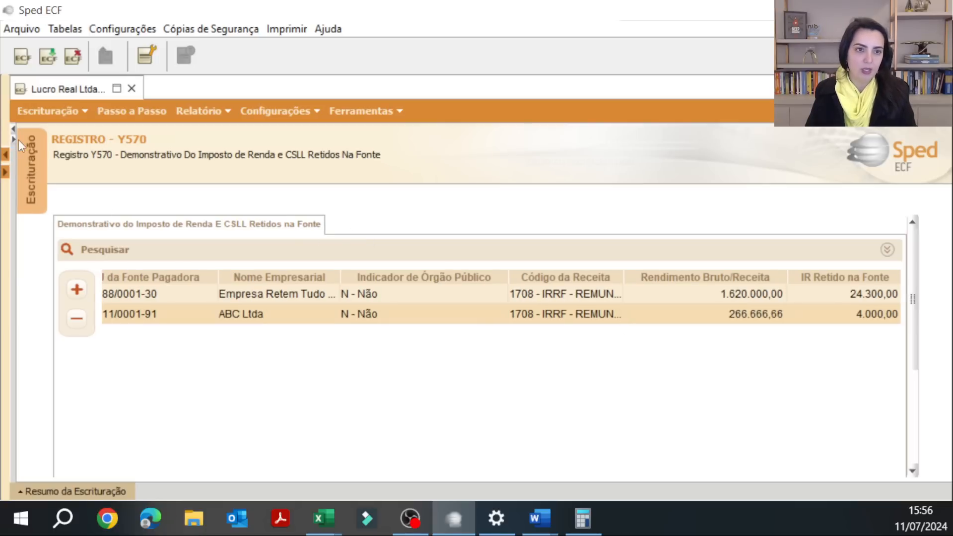
{"action": "left_click", "coordinate": [13, 139]}
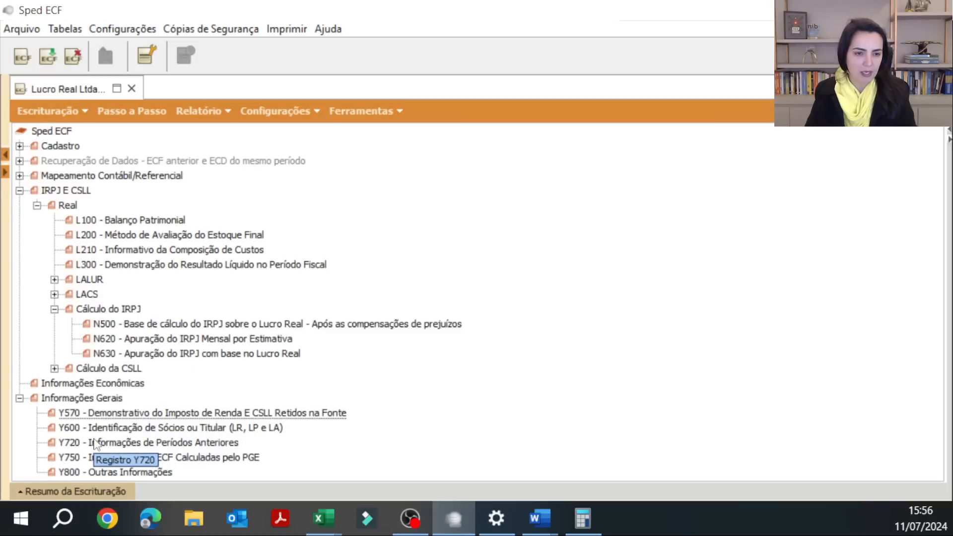
{"action": "double_click", "coordinate": [103, 367]}
{"action": "left_click", "coordinate": [105, 356]}
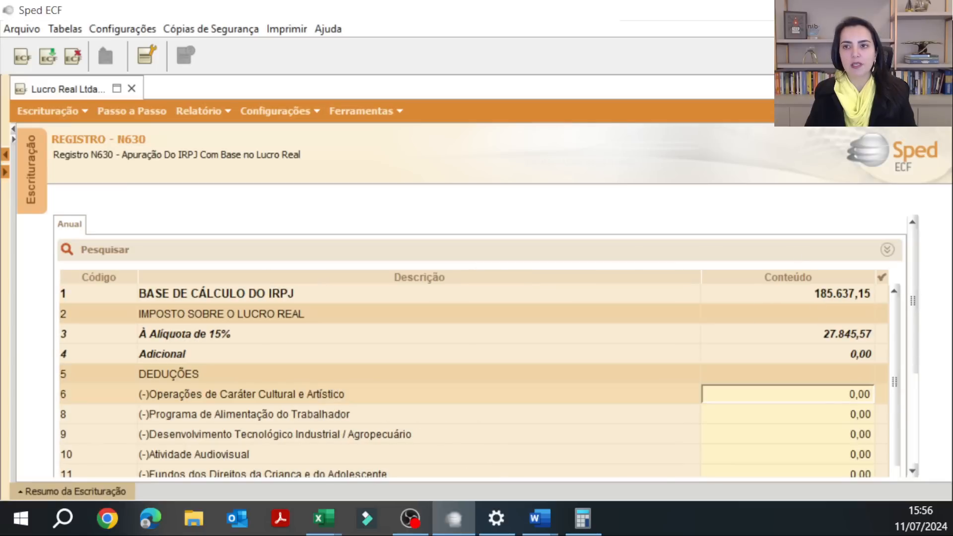
{"action": "key", "text": "alt+Tab"}
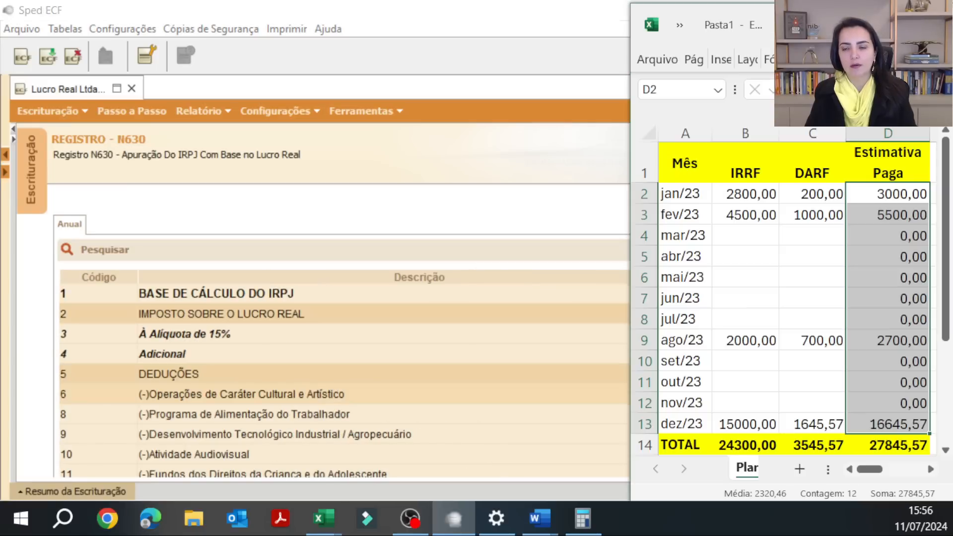
{"action": "left_click", "coordinate": [472, 210]}
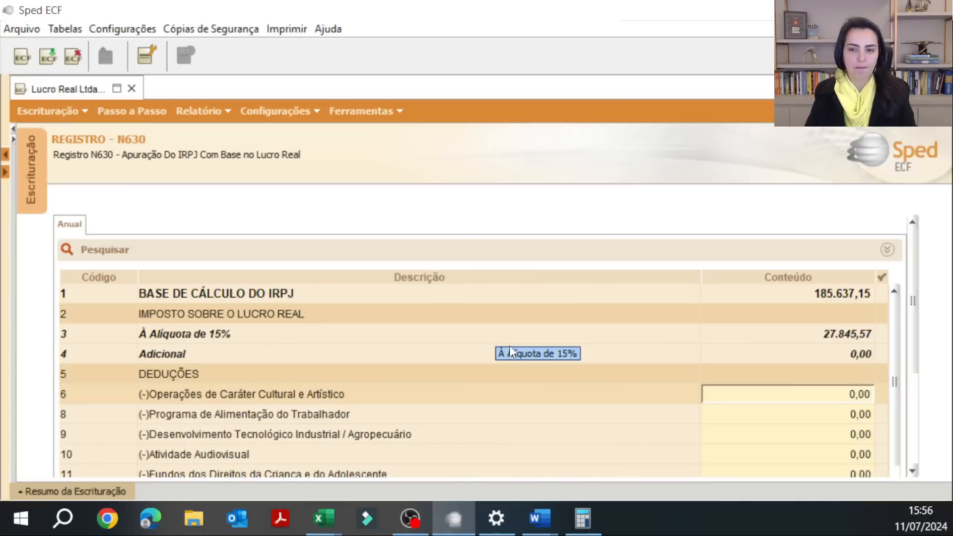
{"action": "scroll", "coordinate": [510, 346], "scroll_direction": "down", "scroll_amount": 1}
{"action": "scroll", "coordinate": [877, 385], "scroll_direction": "down", "scroll_amount": 4}
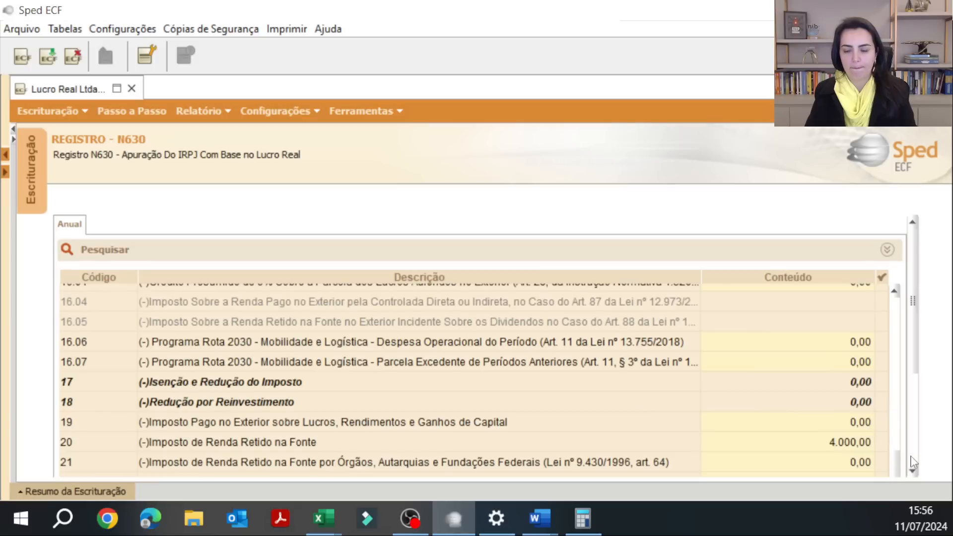
{"action": "scroll", "coordinate": [912, 462], "scroll_direction": "down", "scroll_amount": 3}
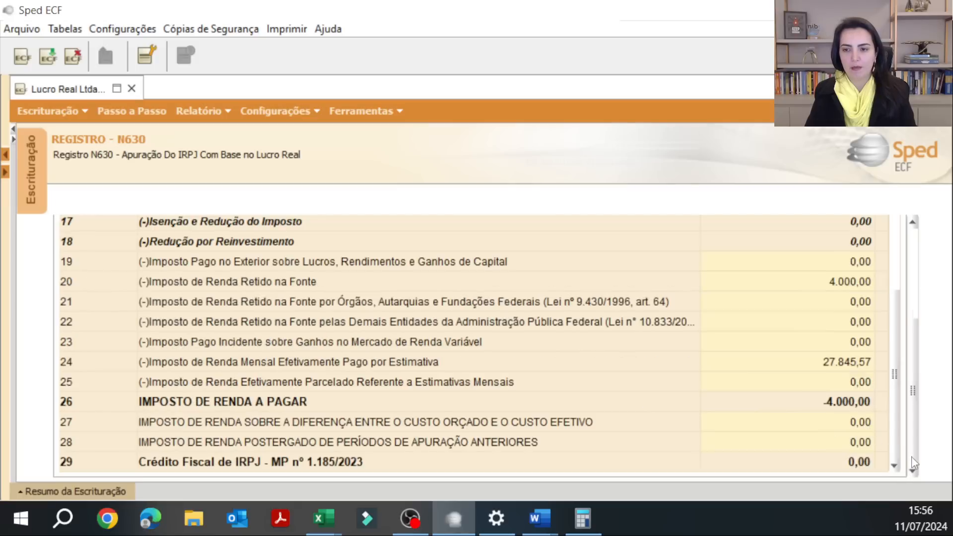
{"action": "left_click", "coordinate": [855, 284]}
{"action": "left_click", "coordinate": [919, 9]}
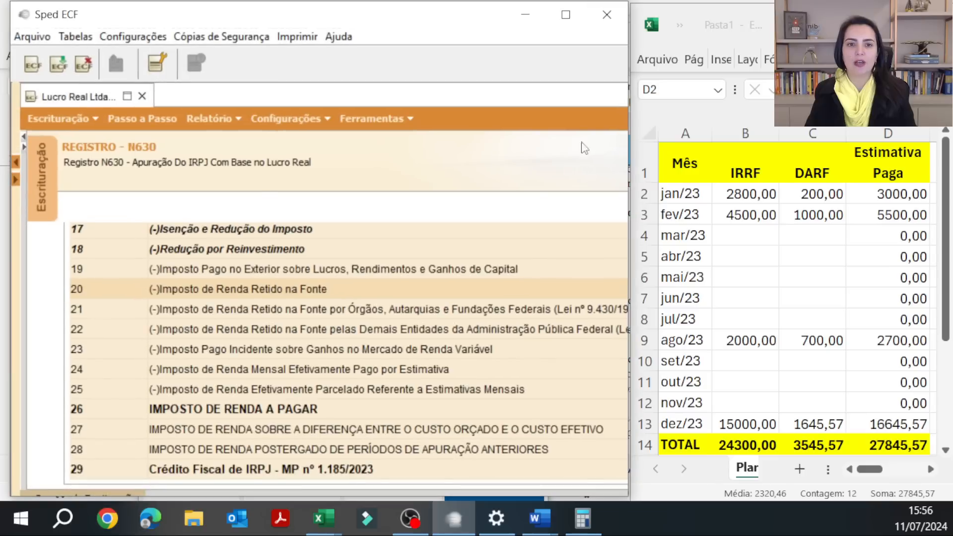
Step: Run the ECF validation from the step-by-step workflow and acknowledge the notice
{"action": "left_click", "coordinate": [167, 128]}
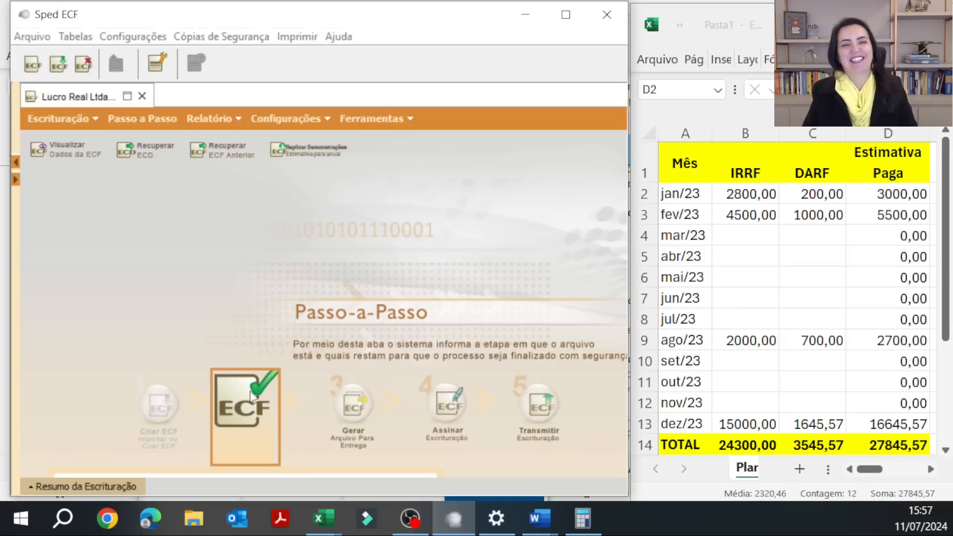
{"action": "left_click", "coordinate": [251, 396]}
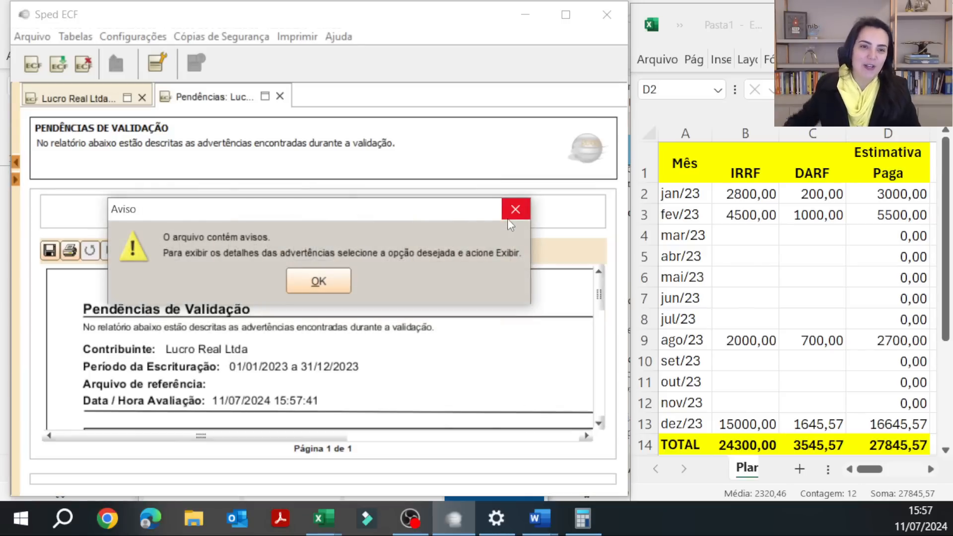
{"action": "left_click", "coordinate": [338, 283]}
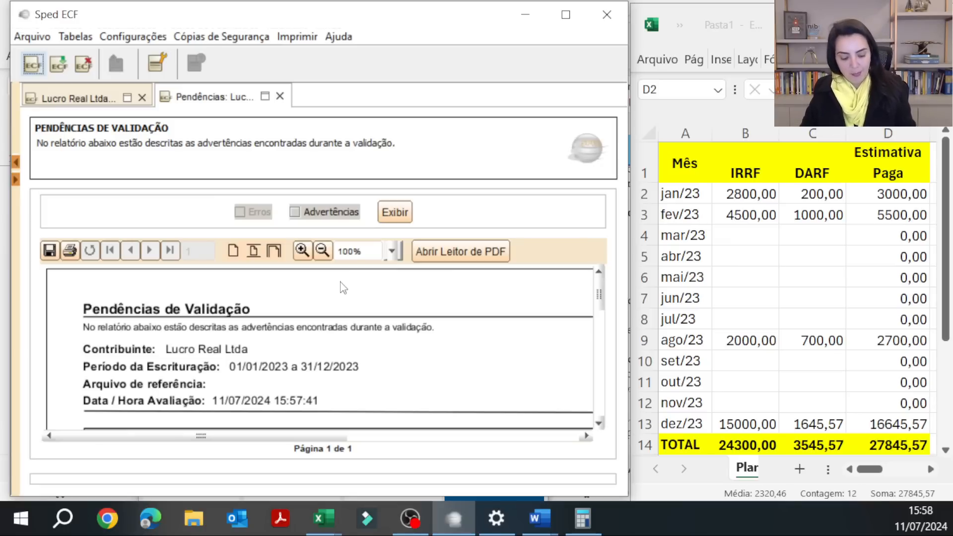
{"action": "key", "text": "alt+Tab"}
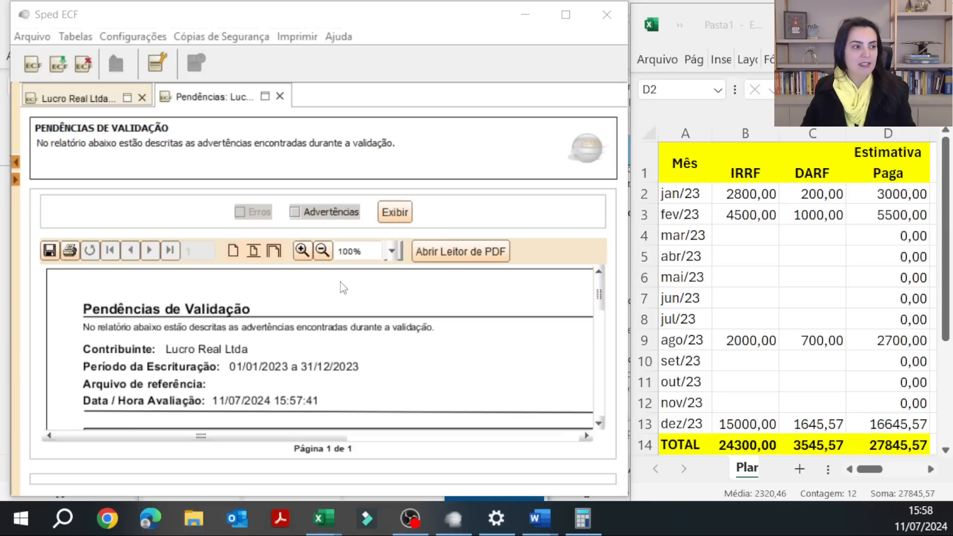
{"action": "key", "text": "alt+Tab"}
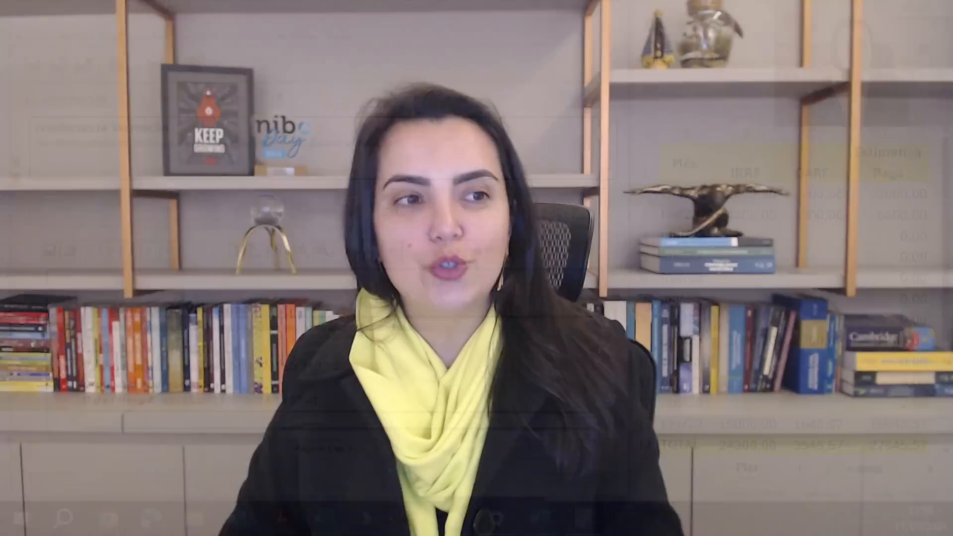